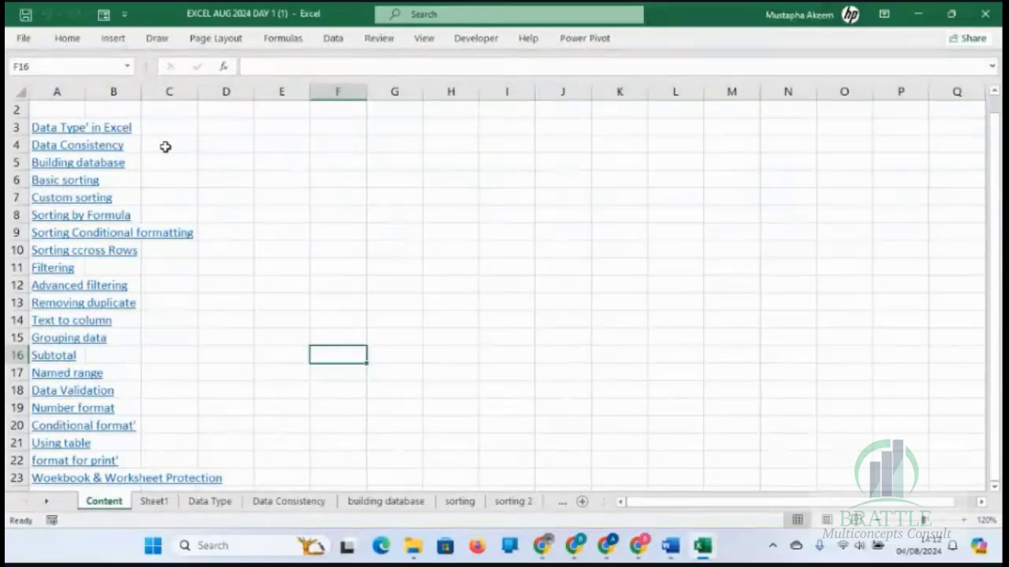
# Review the course topics listed in column A of the Content sheet, from Data Type in Excel to Workbook & Worksheet Protection
pyautogui.click(165, 146)
pyautogui.press('Left')
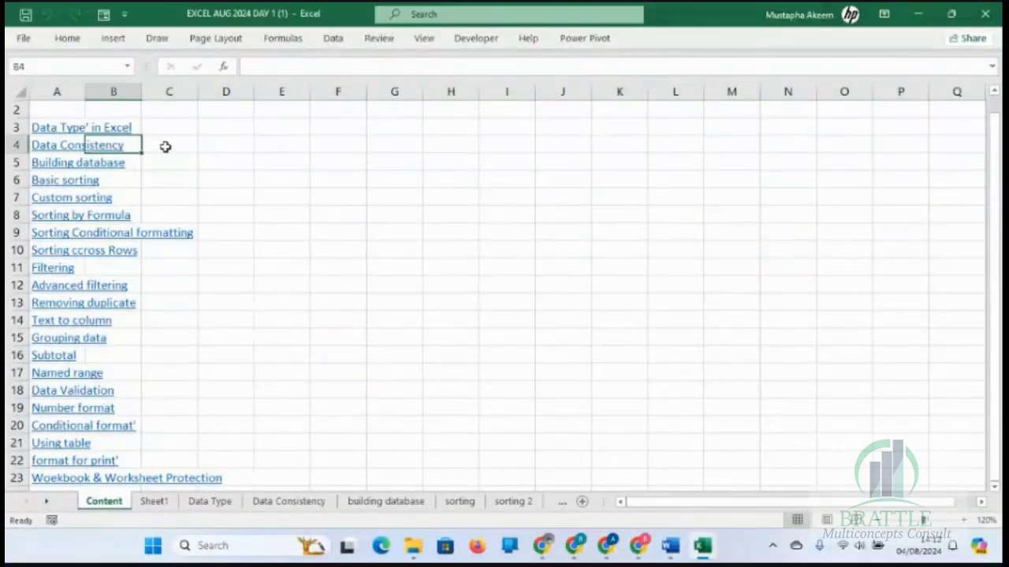
pyautogui.press('Left')
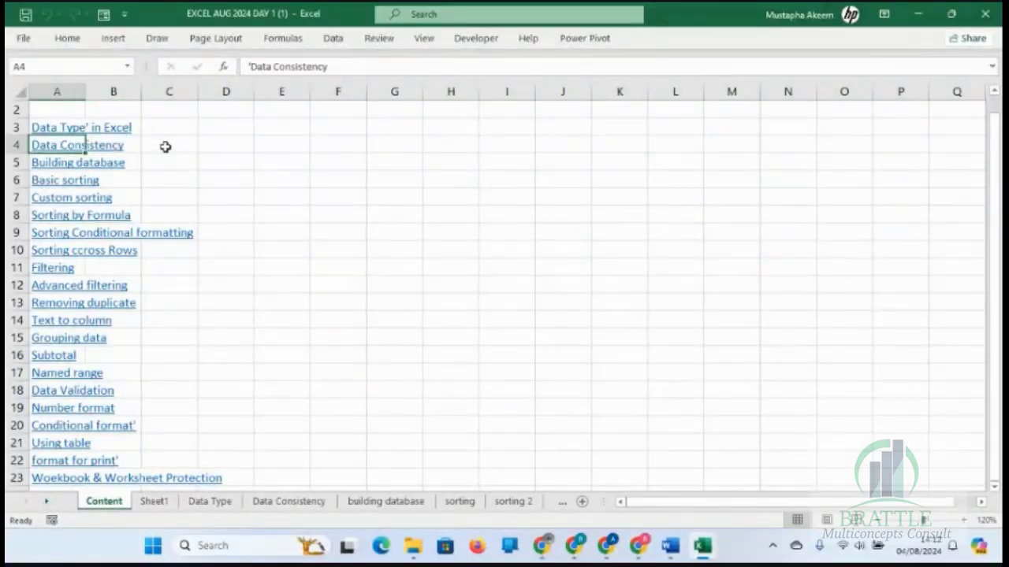
pyautogui.press('Up')
pyautogui.press('Down')
pyautogui.press('Down')
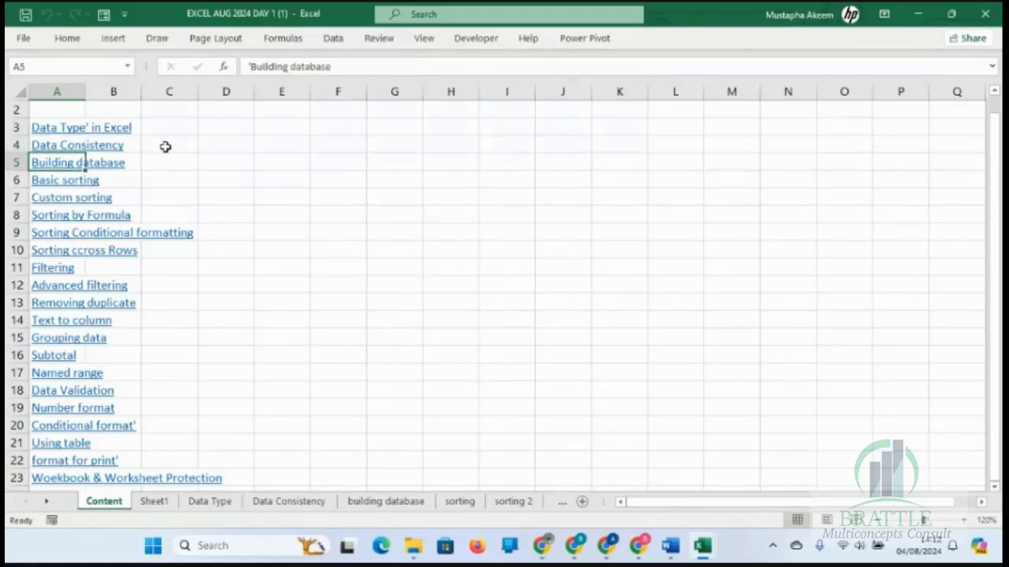
pyautogui.press('Down')
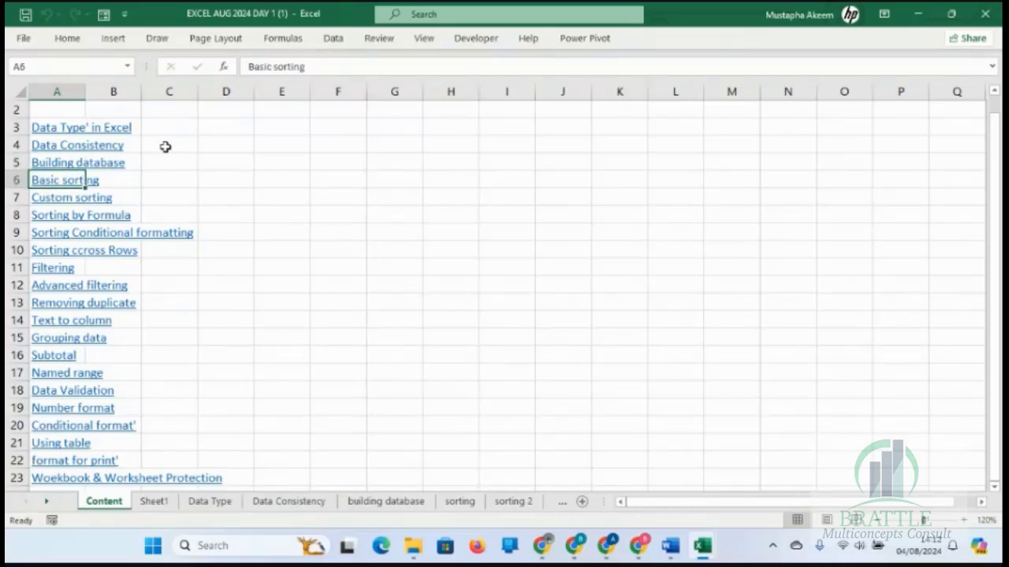
pyautogui.press('Down')
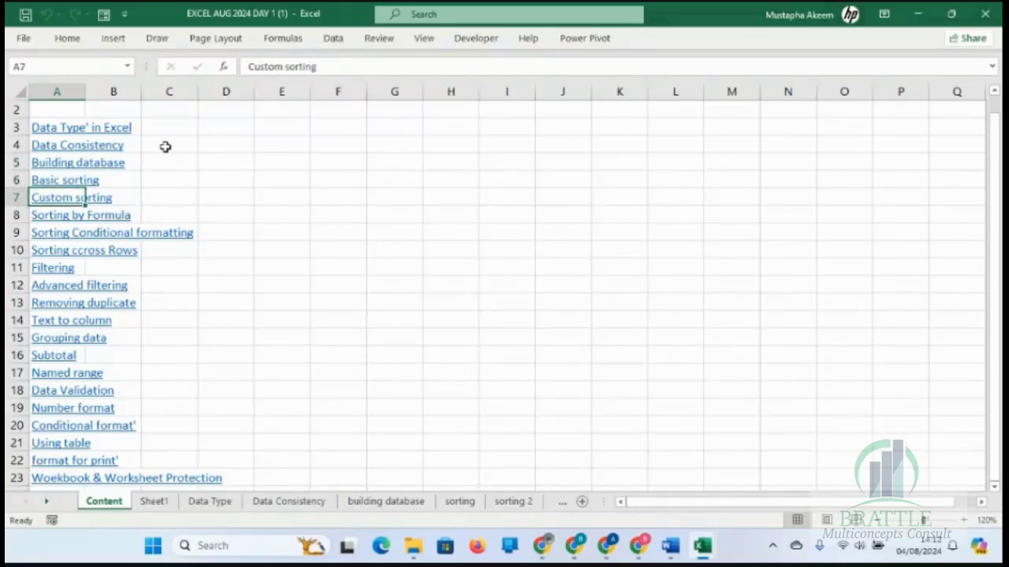
pyautogui.press('Down')
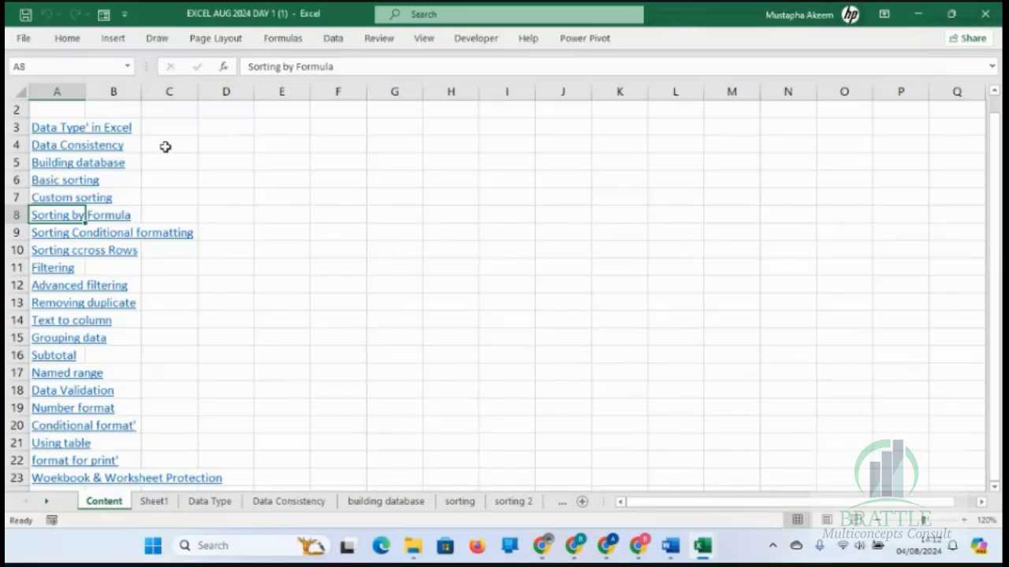
pyautogui.press('Down')
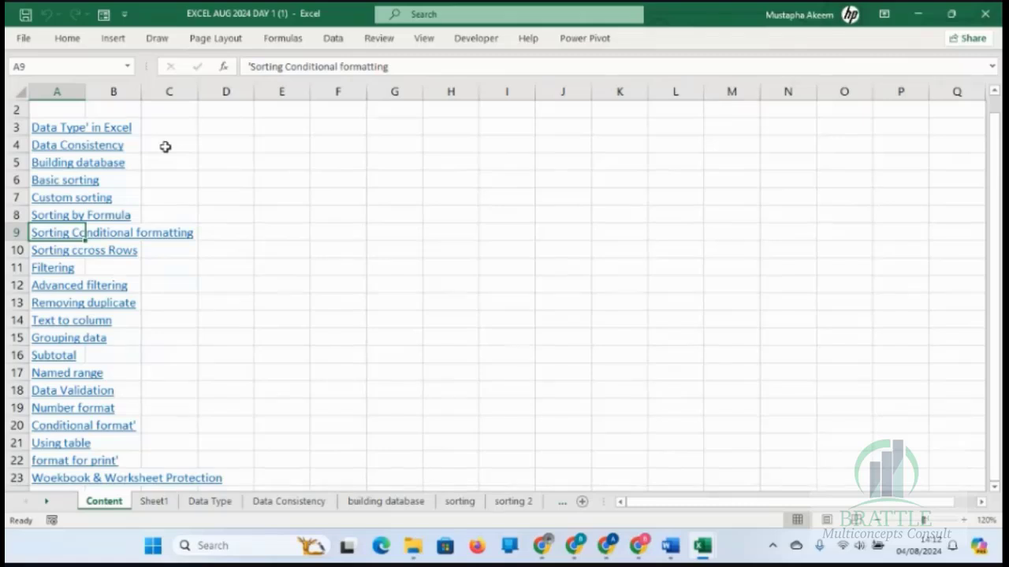
pyautogui.press('Down')
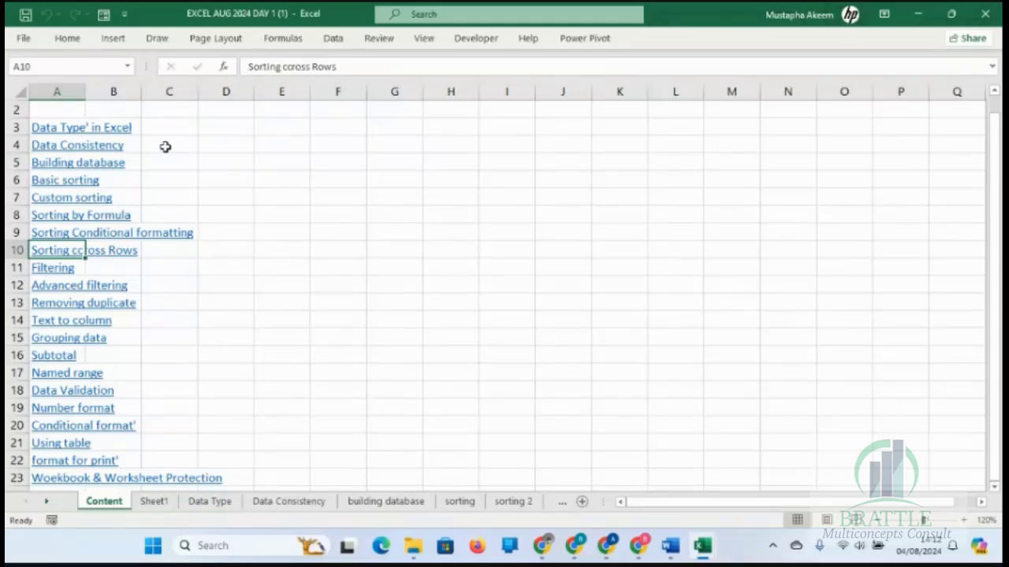
pyautogui.press('Down')
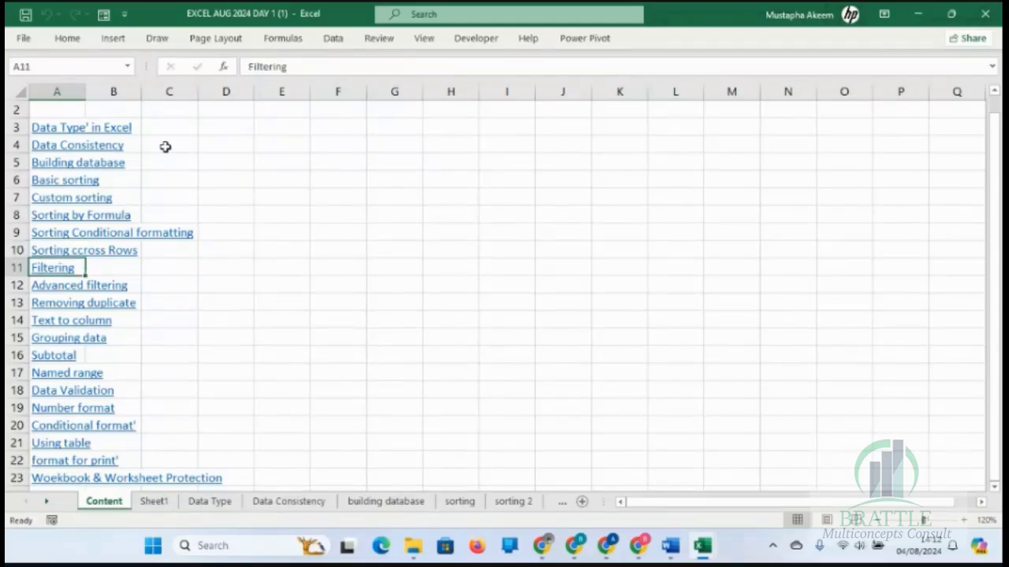
pyautogui.press('Down')
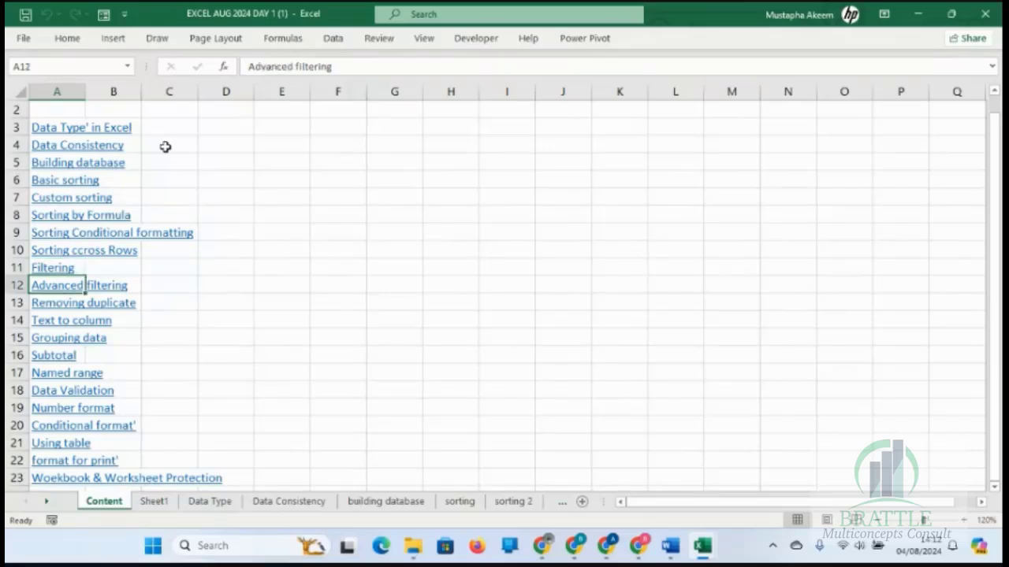
pyautogui.press('Down')
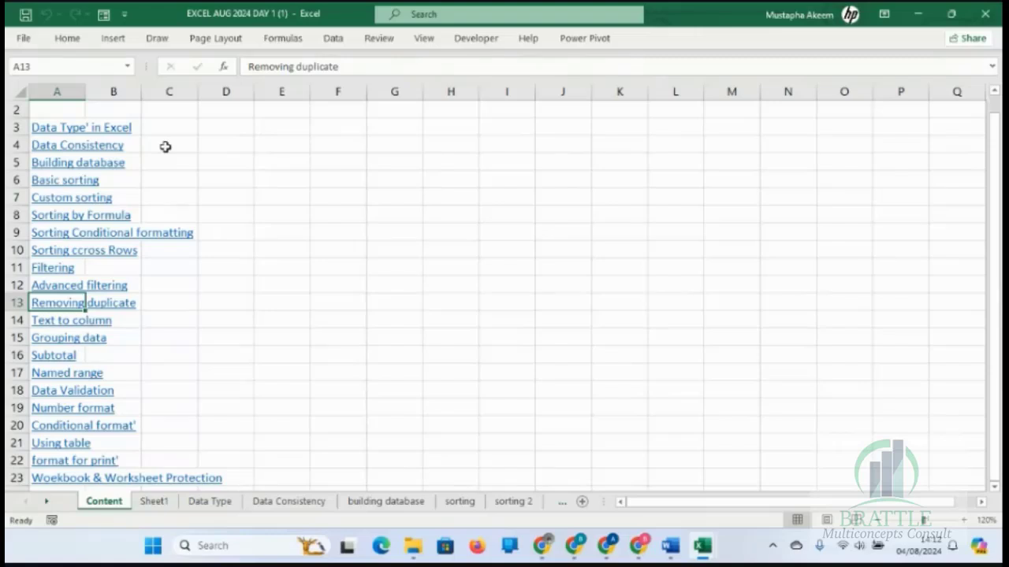
pyautogui.press('Down')
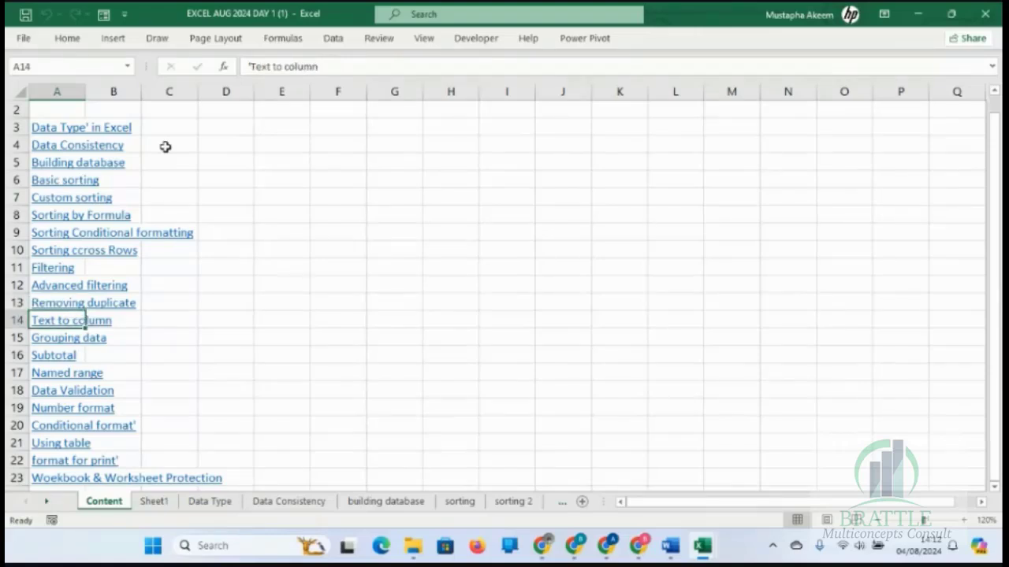
pyautogui.press('Down')
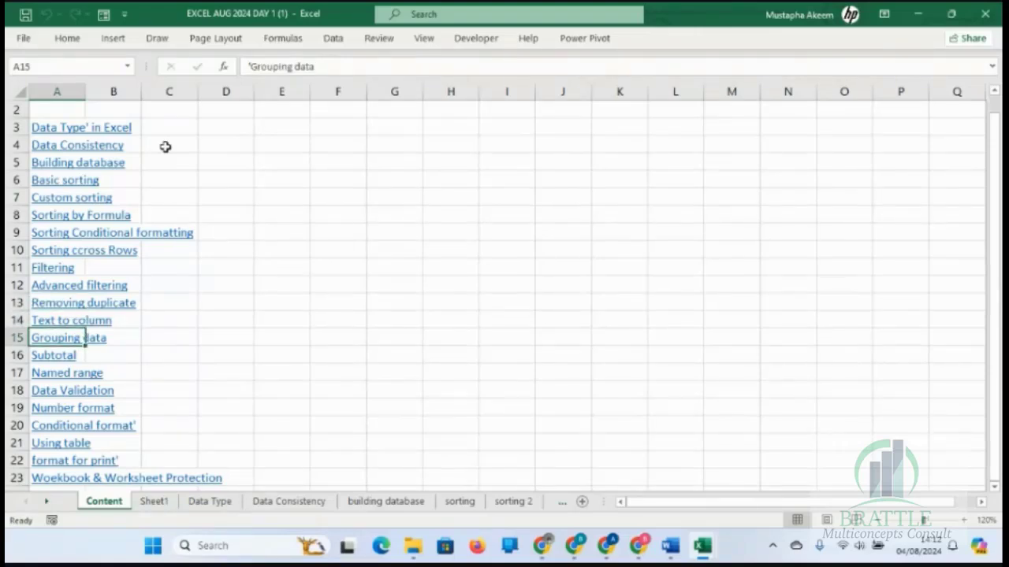
pyautogui.press('Down')
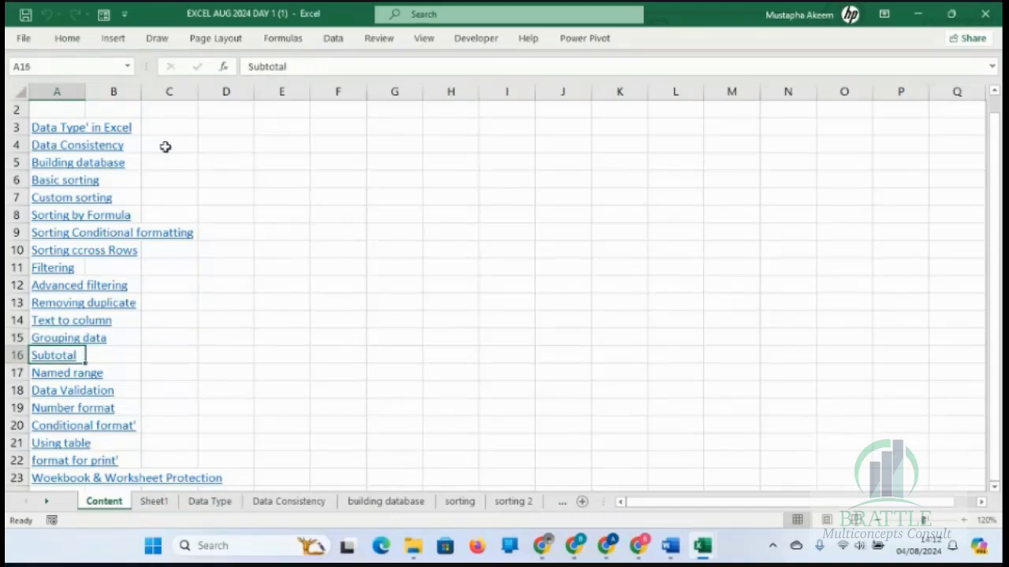
pyautogui.press('Down')
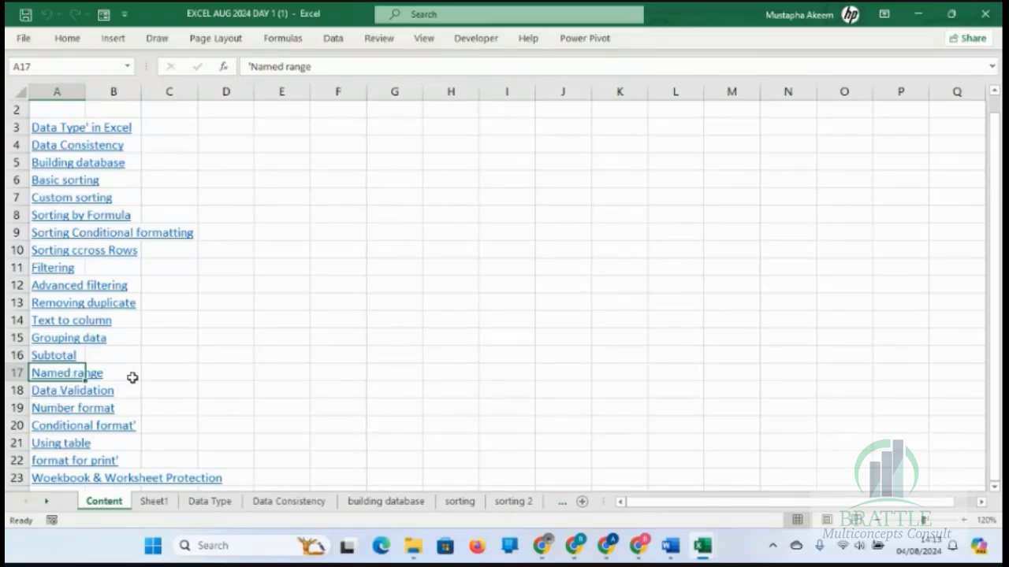
pyautogui.press('Down')
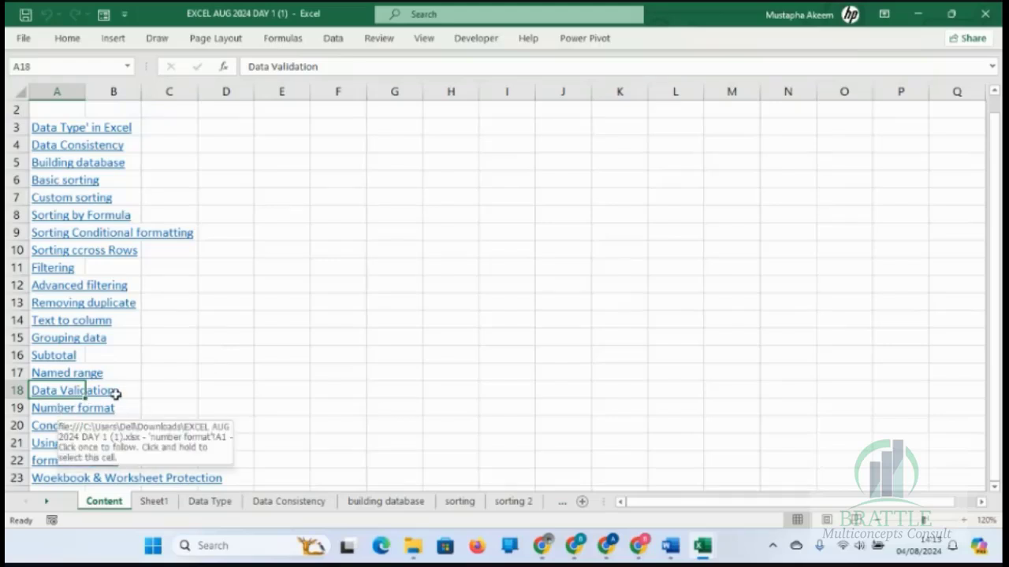
pyautogui.press('Down')
pyautogui.press('Down')
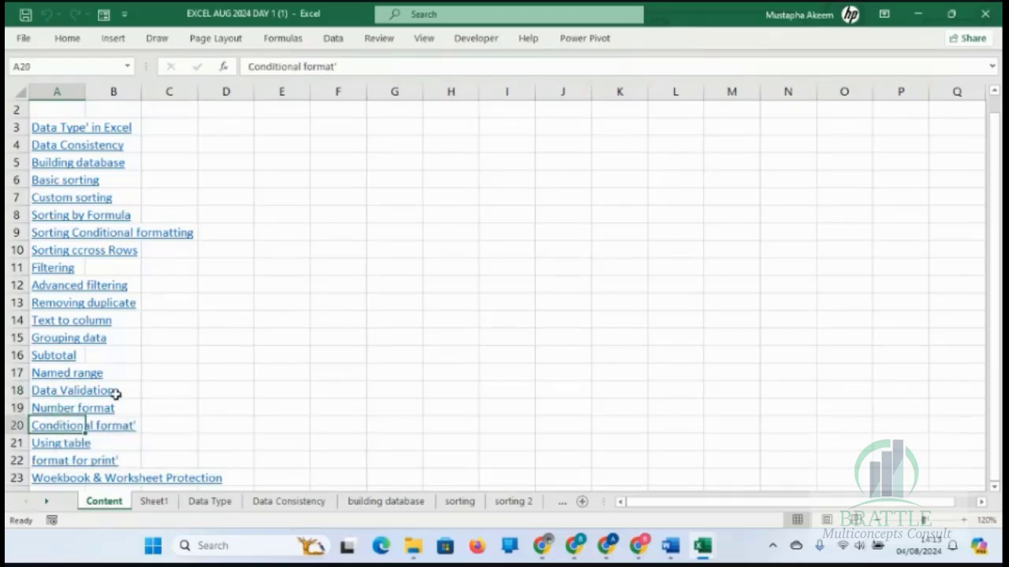
pyautogui.press('Down')
pyautogui.press('Down')
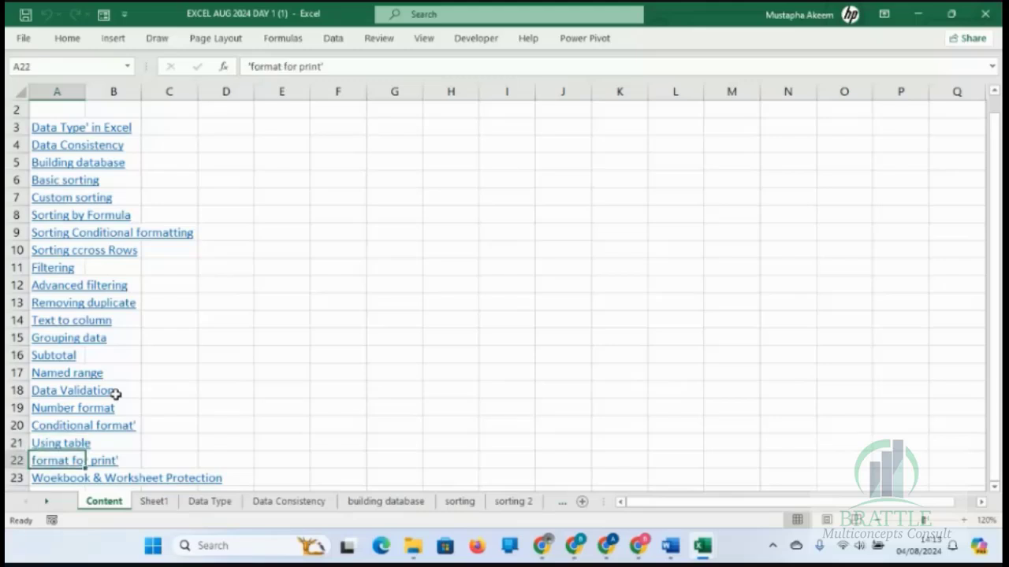
pyautogui.press('Down')
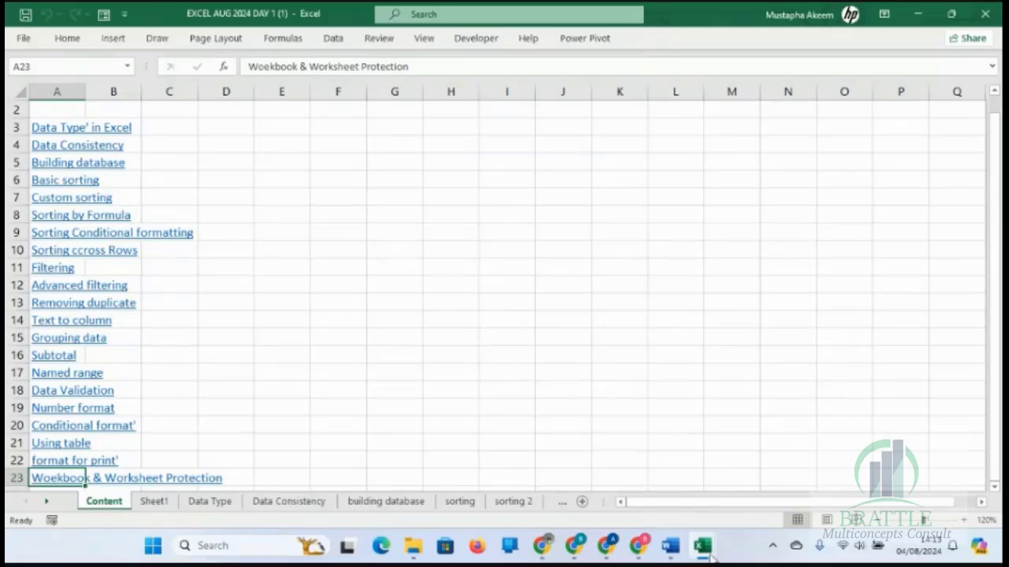
# Switch to the EXCEL AUG 2024 DAY 2 workbook and look through its sheets from CELL REFERENCE to ASSIGNMENT
pyautogui.moveTo(704, 543)
pyautogui.click(676, 480)
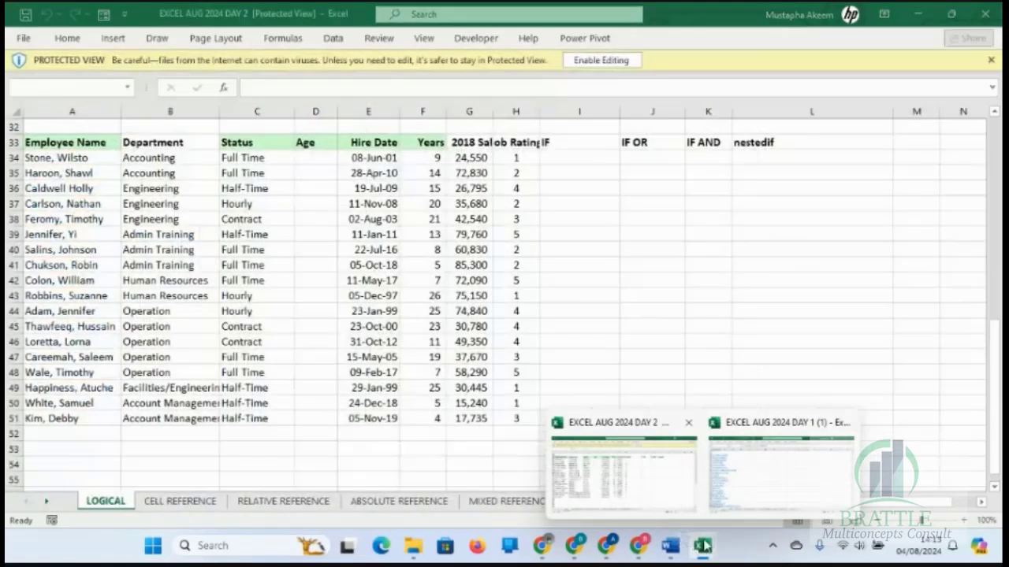
pyautogui.click(669, 489)
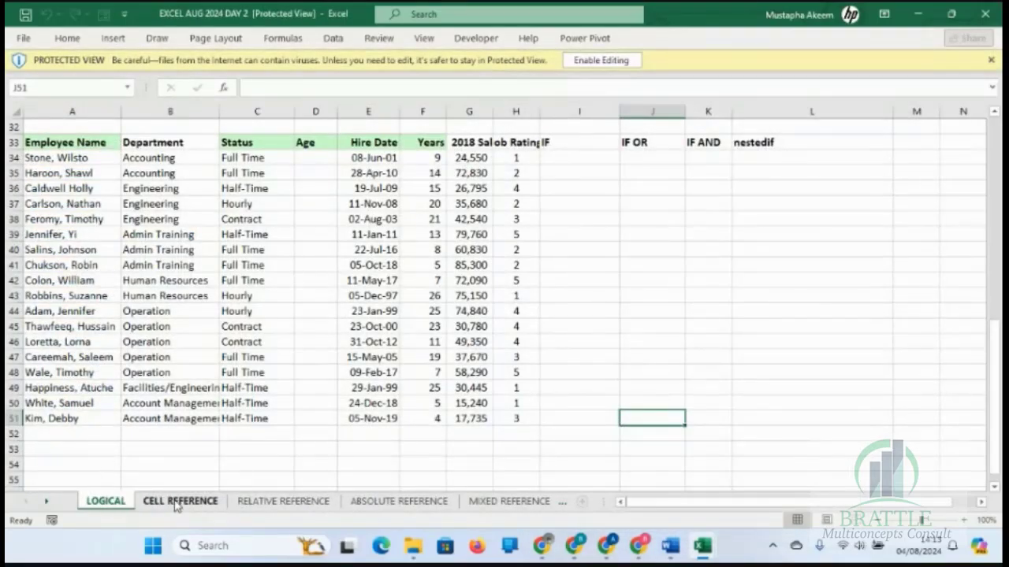
pyautogui.click(176, 505)
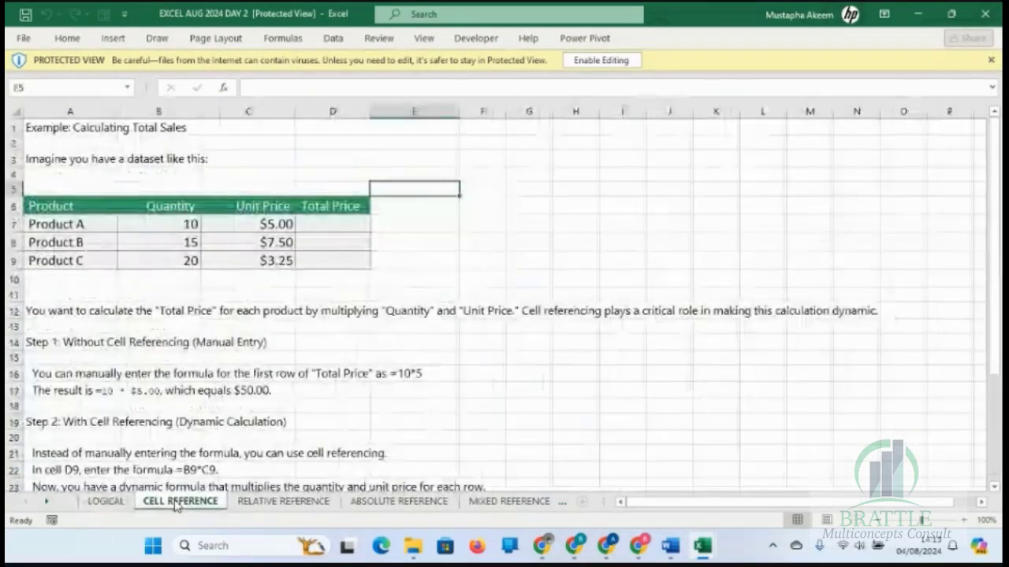
pyautogui.click(265, 507)
pyautogui.click(394, 508)
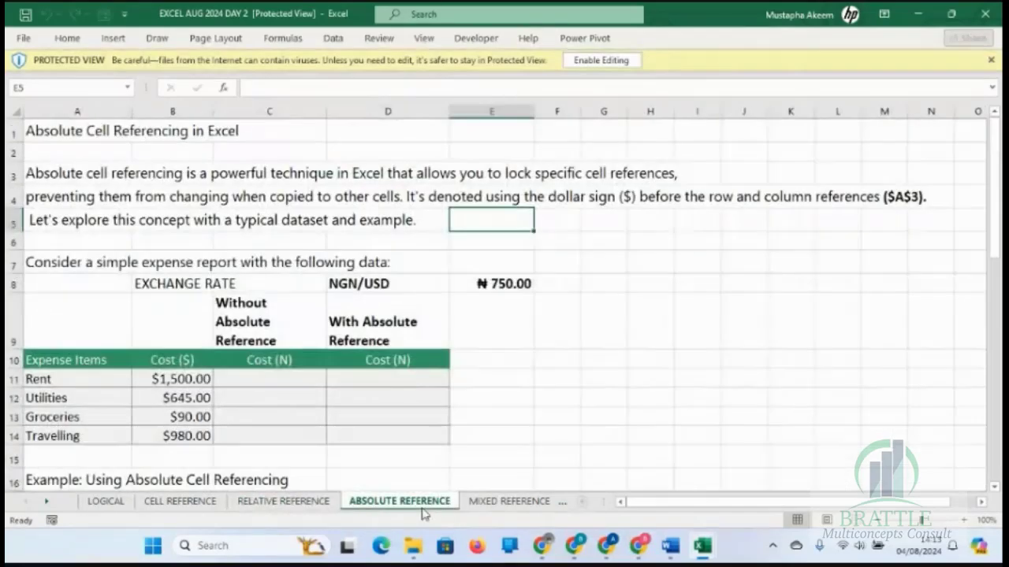
pyautogui.click(506, 509)
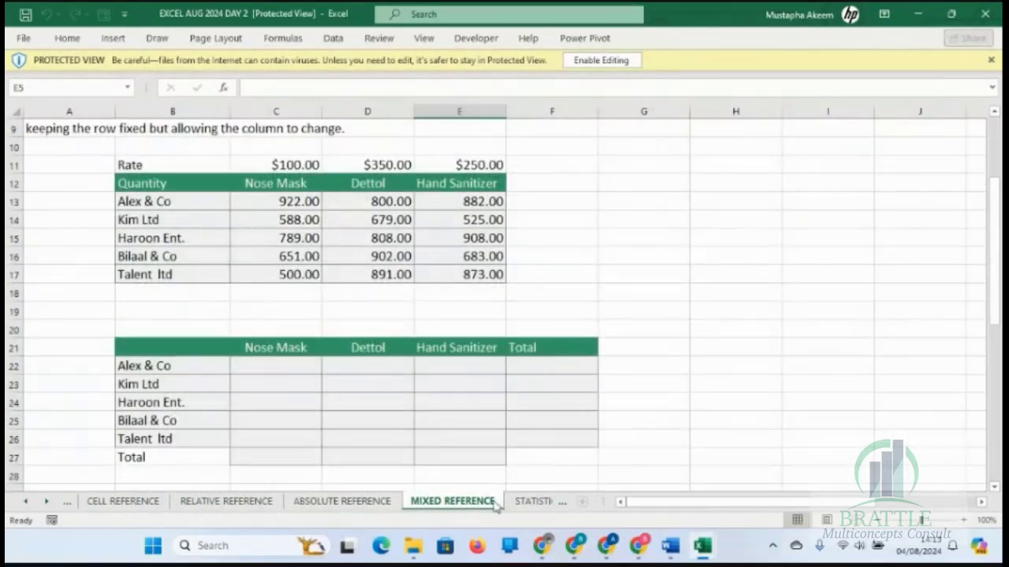
pyautogui.click(535, 508)
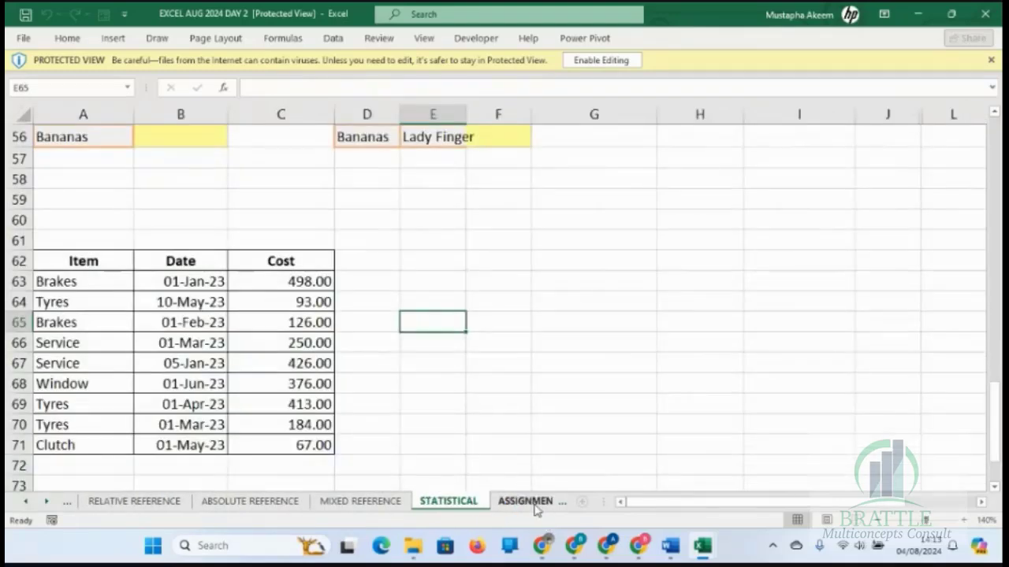
pyautogui.click(535, 508)
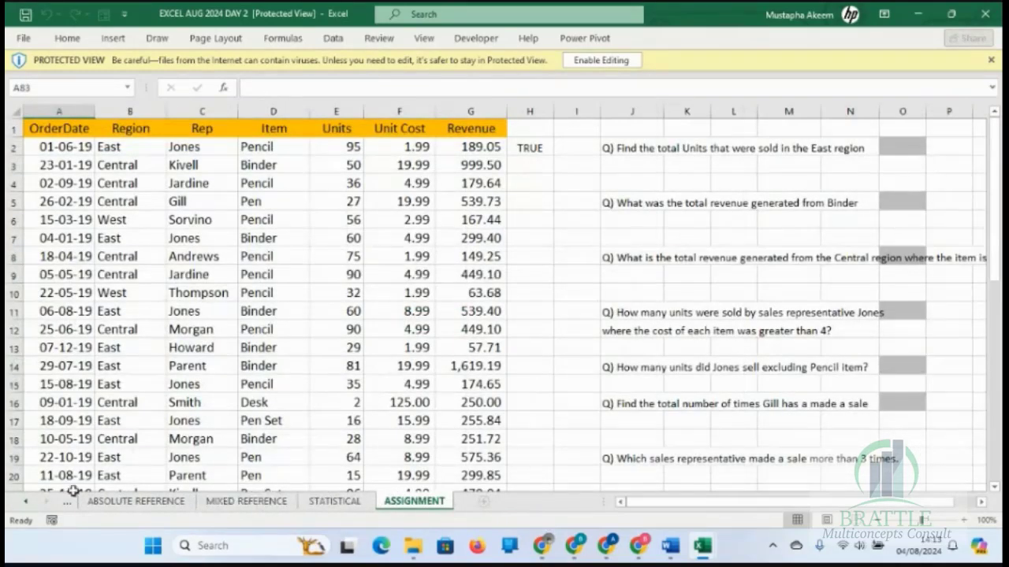
# View the employee table on the LOGICAL sheet, and minimize the DAY 2 workbook to return to the DAY 1 workbook
pyautogui.click(27, 503)
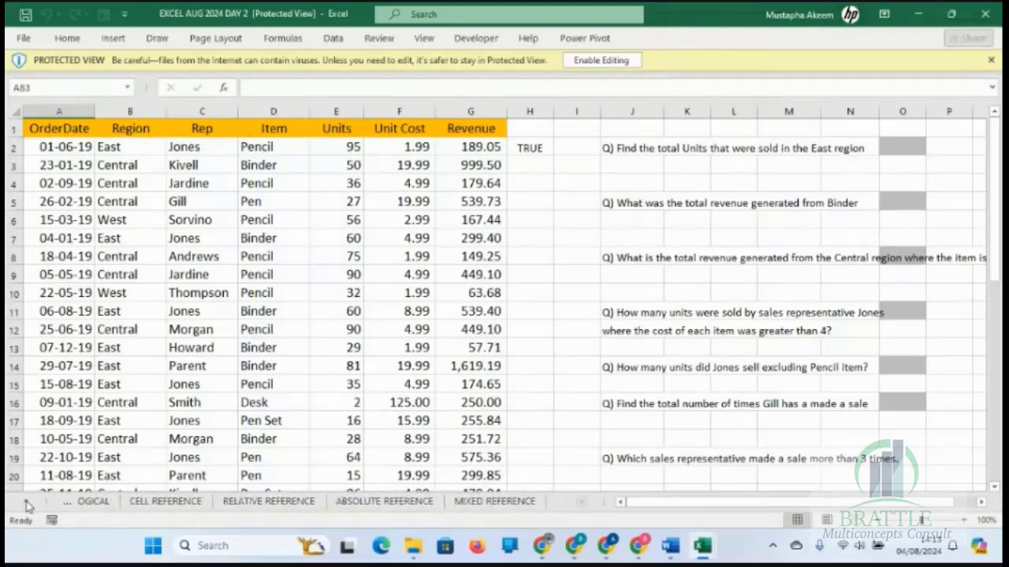
pyautogui.click(100, 503)
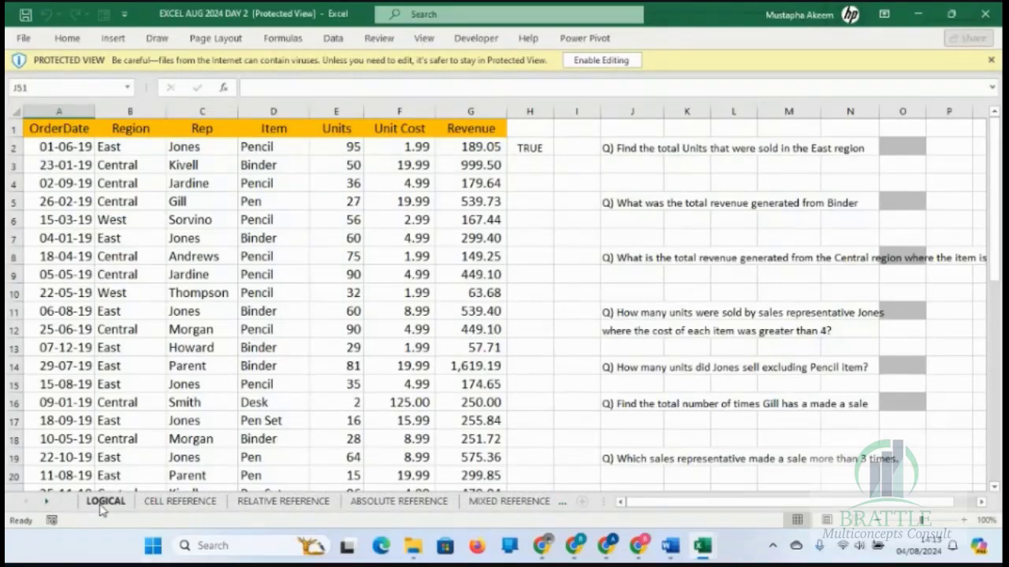
pyautogui.click(126, 297)
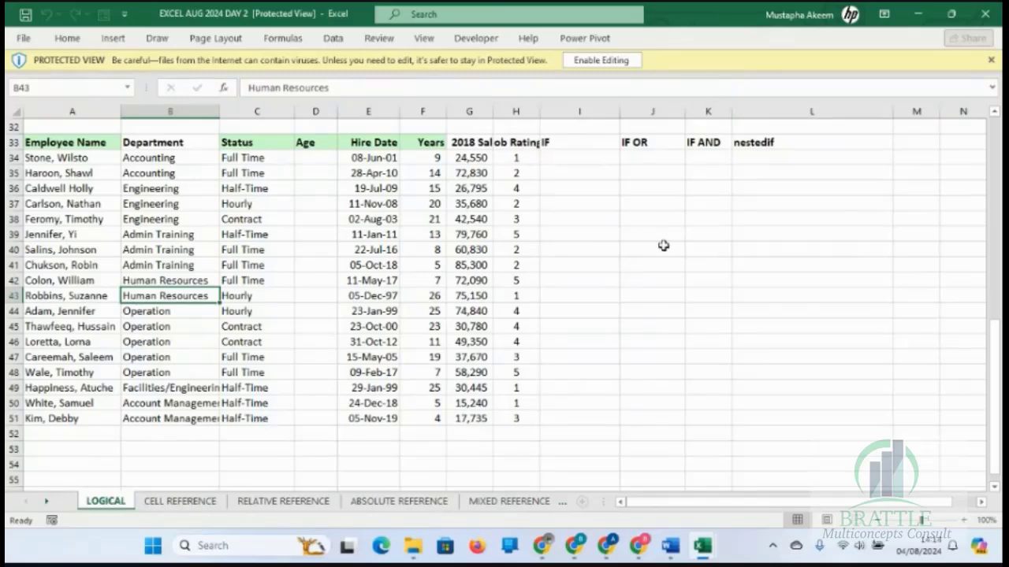
pyautogui.click(917, 16)
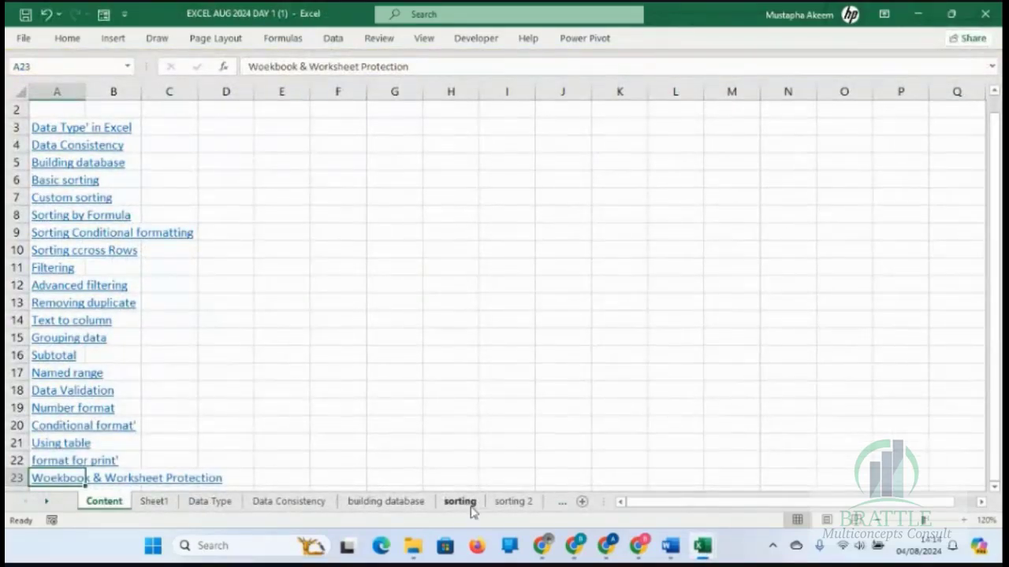
pyautogui.moveTo(580, 547)
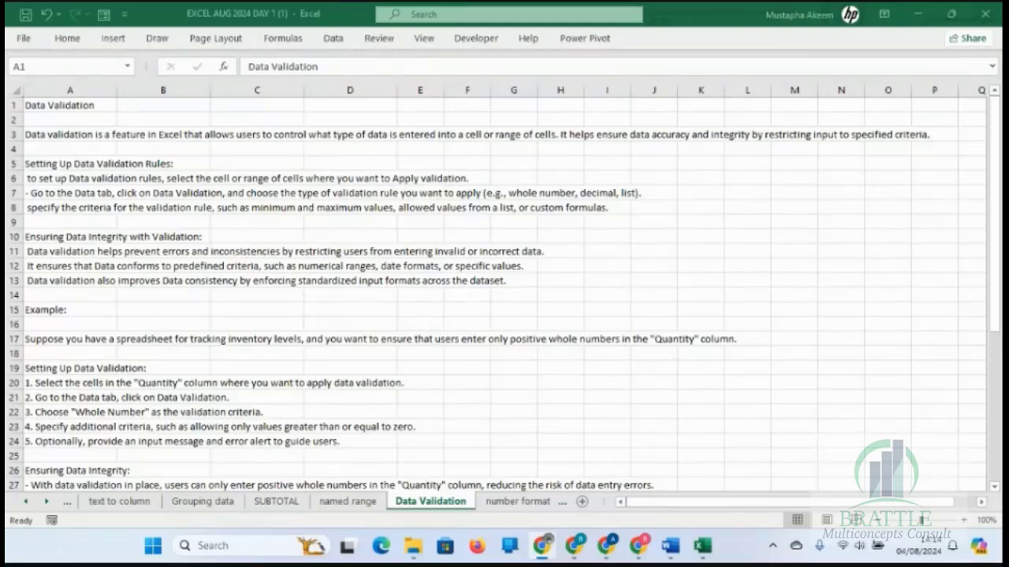
pyautogui.hotkey('alt', 'Tab')
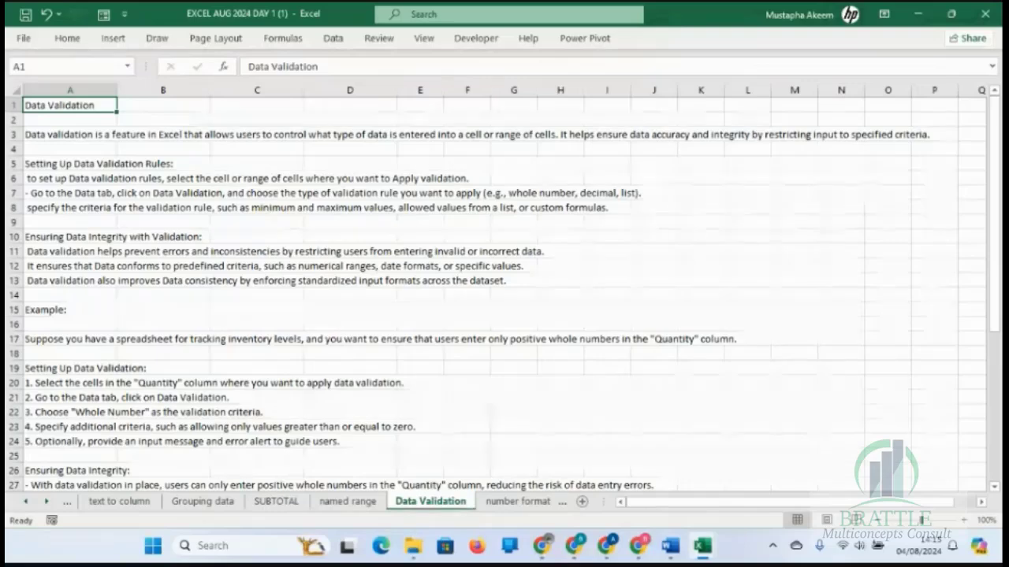
pyautogui.hotkey('alt', 'Tab')
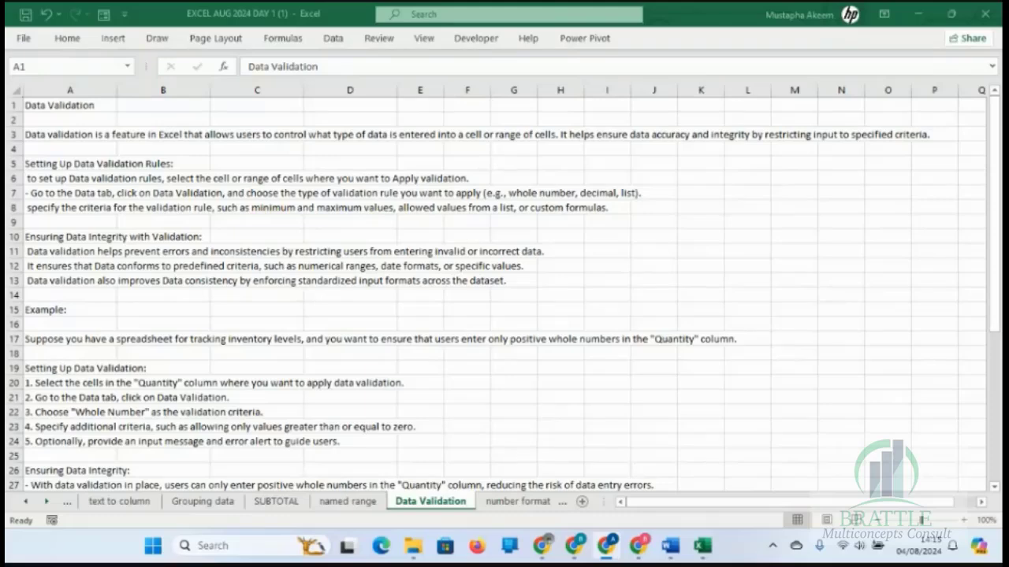
pyautogui.hotkey('alt', 'Tab')
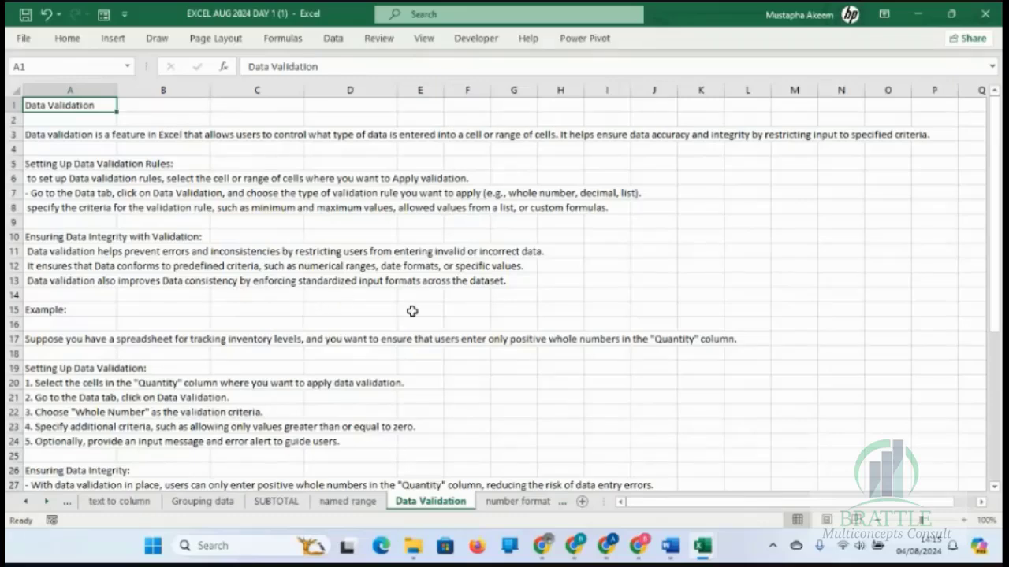
pyautogui.hotkey('alt', 'Tab')
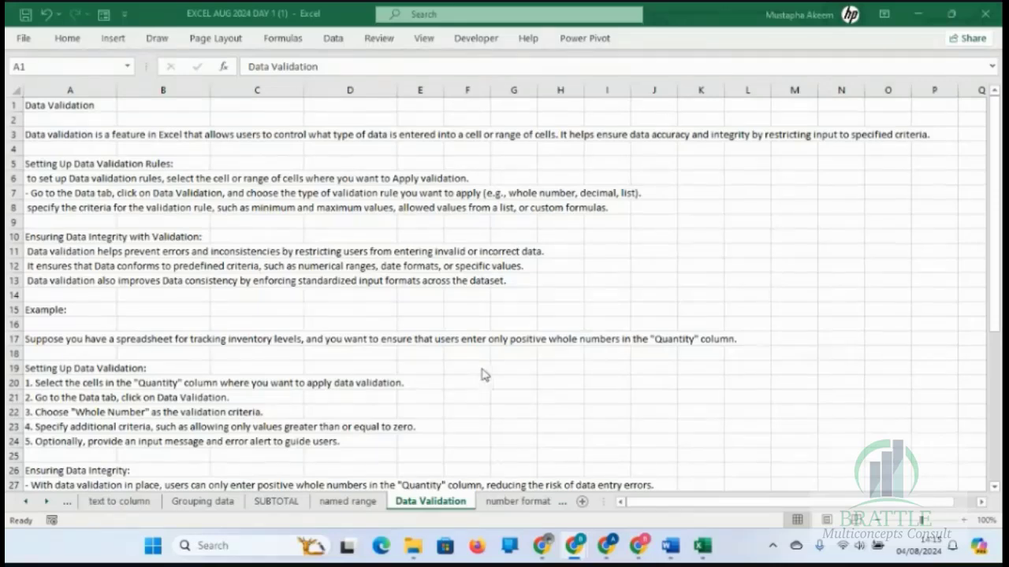
# Enlarge the Data Validation sheet to 140% zoom
pyautogui.click(966, 532)
pyautogui.click(964, 526)
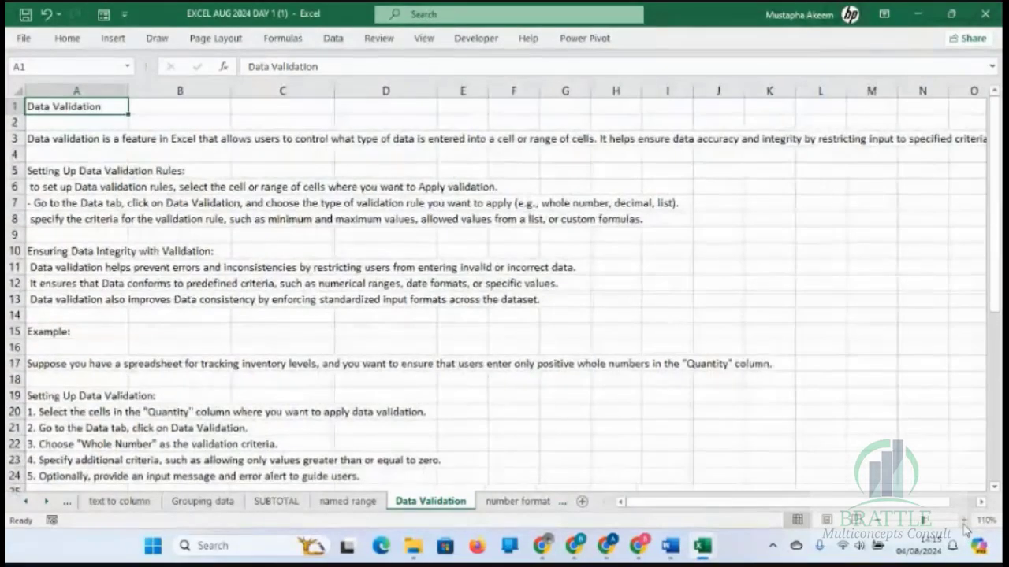
pyautogui.click(964, 526)
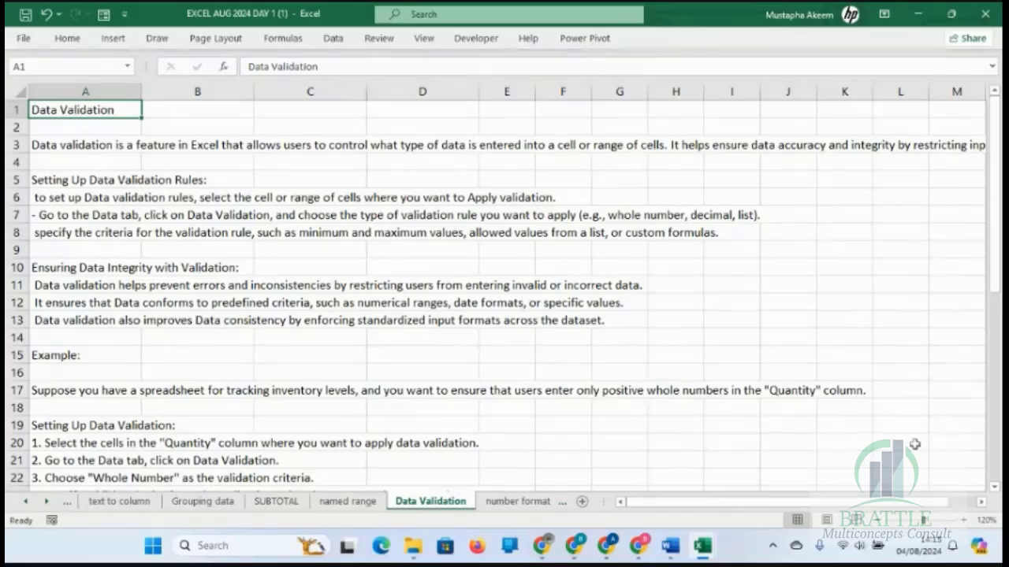
pyautogui.click(965, 525)
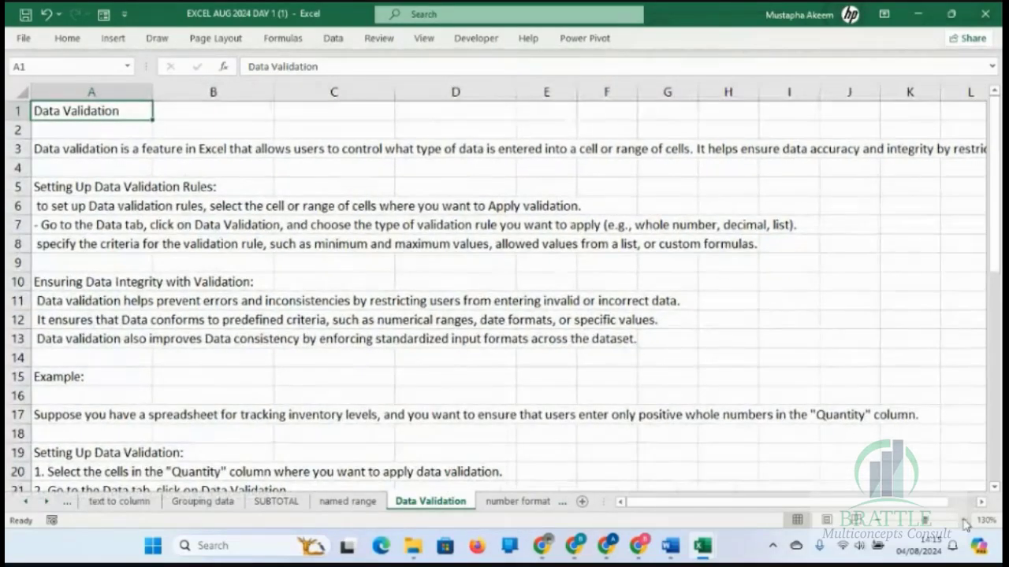
pyautogui.click(965, 525)
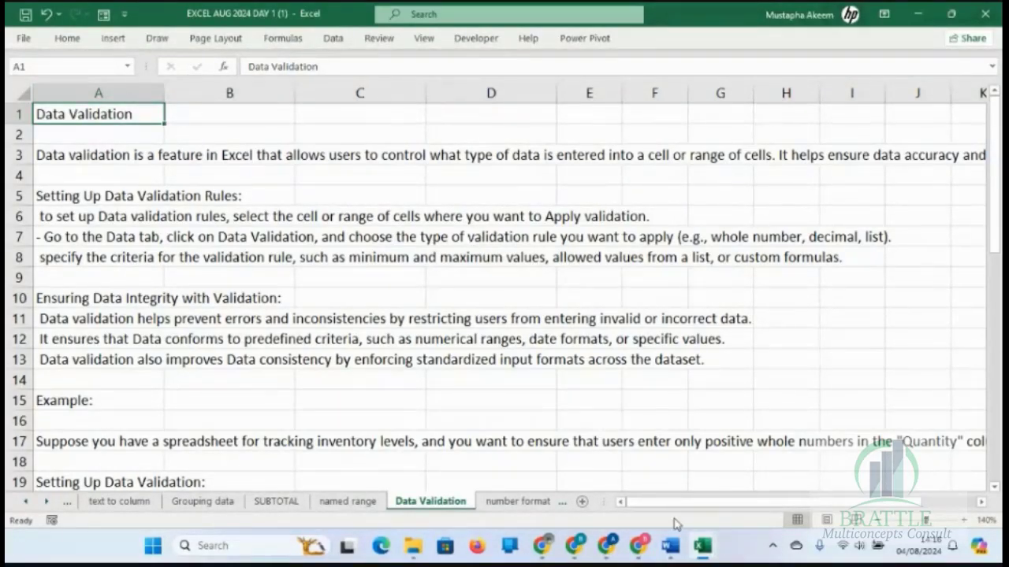
# Switch to Word to check the session topics in Document1, and minimize it to return to the DAY 1 workbook
pyautogui.click(670, 546)
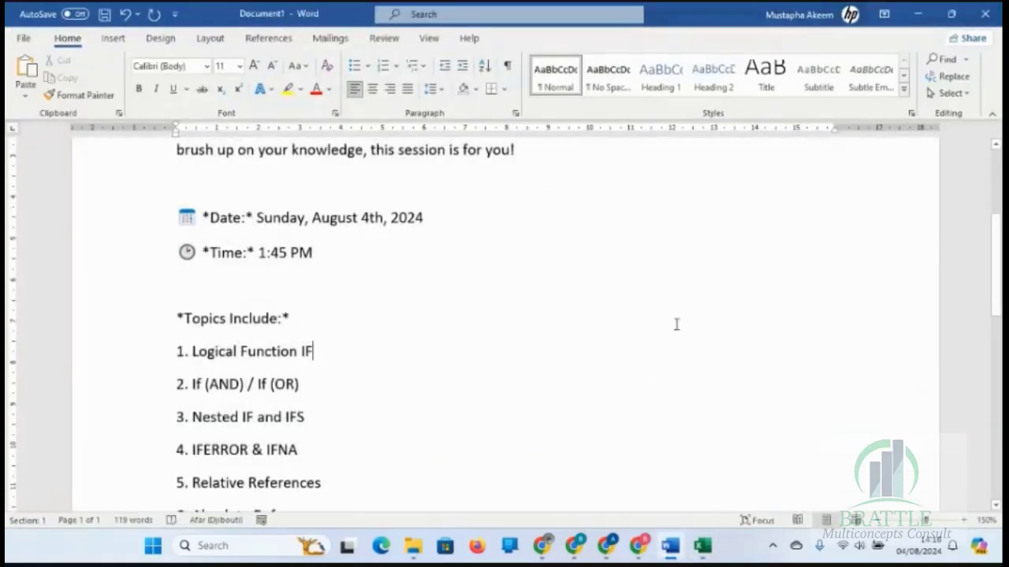
pyautogui.click(918, 14)
pyautogui.moveTo(670, 534)
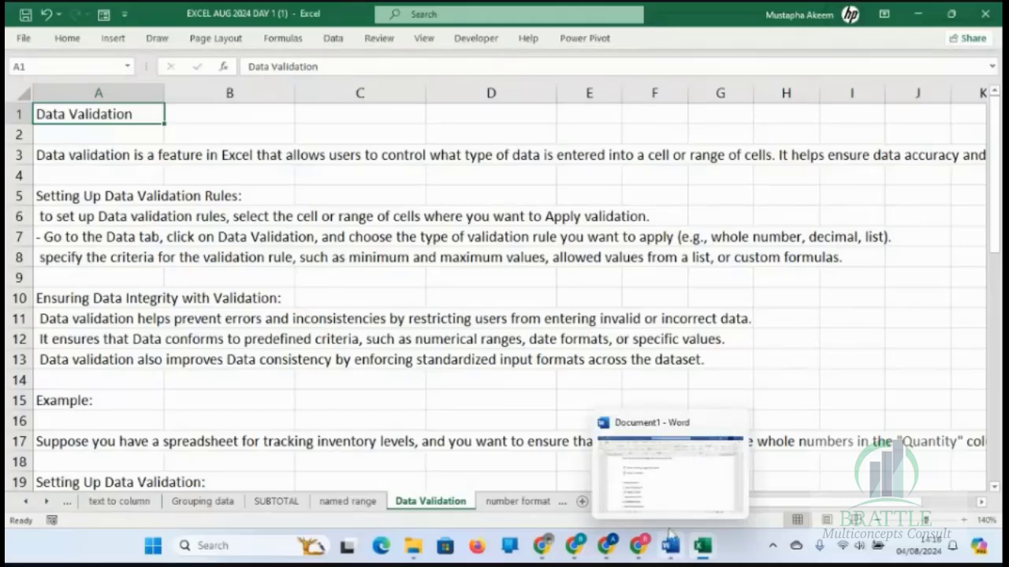
# Read the Data Validation notes on the definition, setting up rules and ensuring data integrity in rows 1 to 13
pyautogui.click(404, 318)
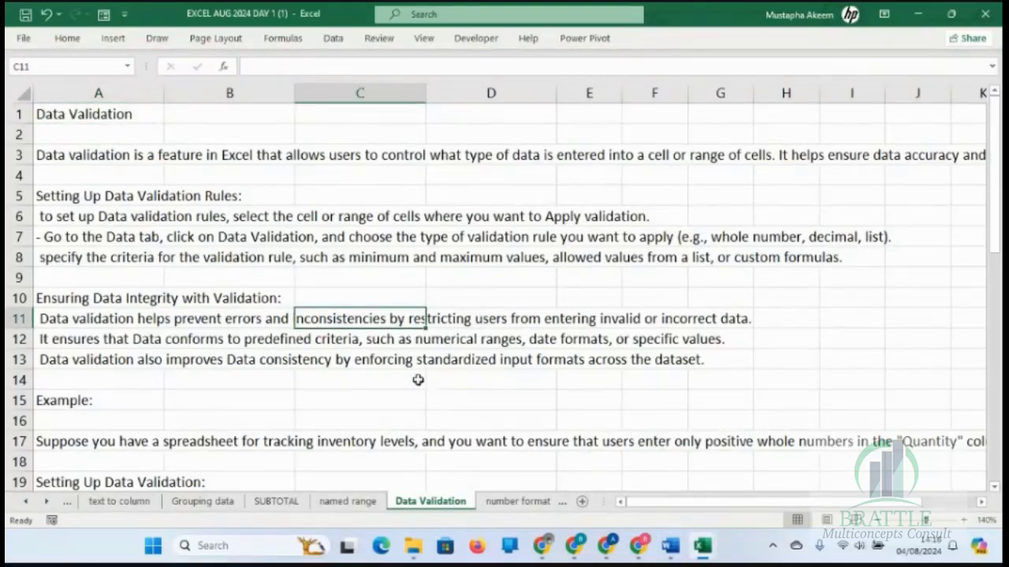
pyautogui.click(78, 195)
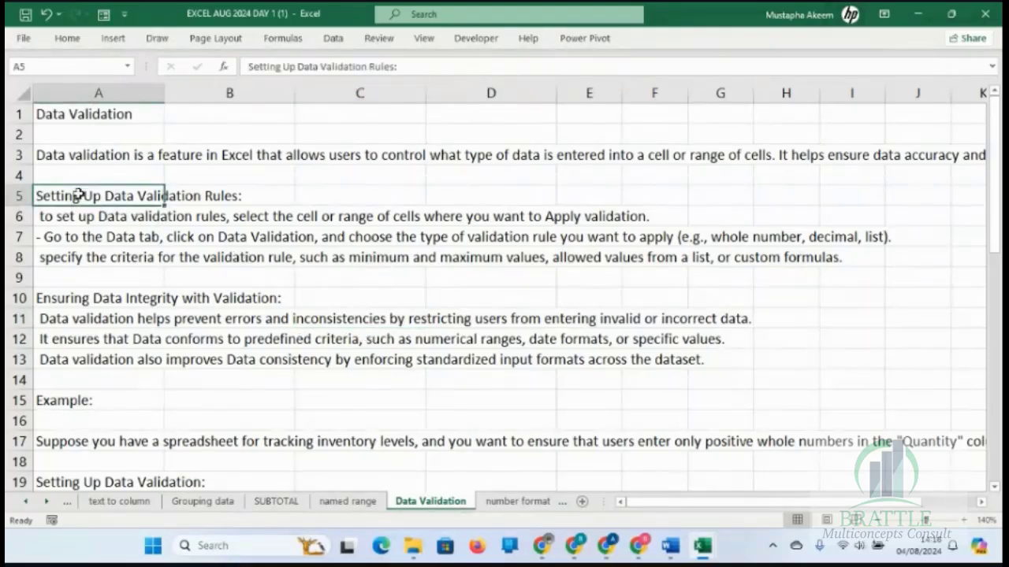
pyautogui.press('Up')
pyautogui.press('Up')
pyautogui.press('Up')
pyautogui.press('Up')
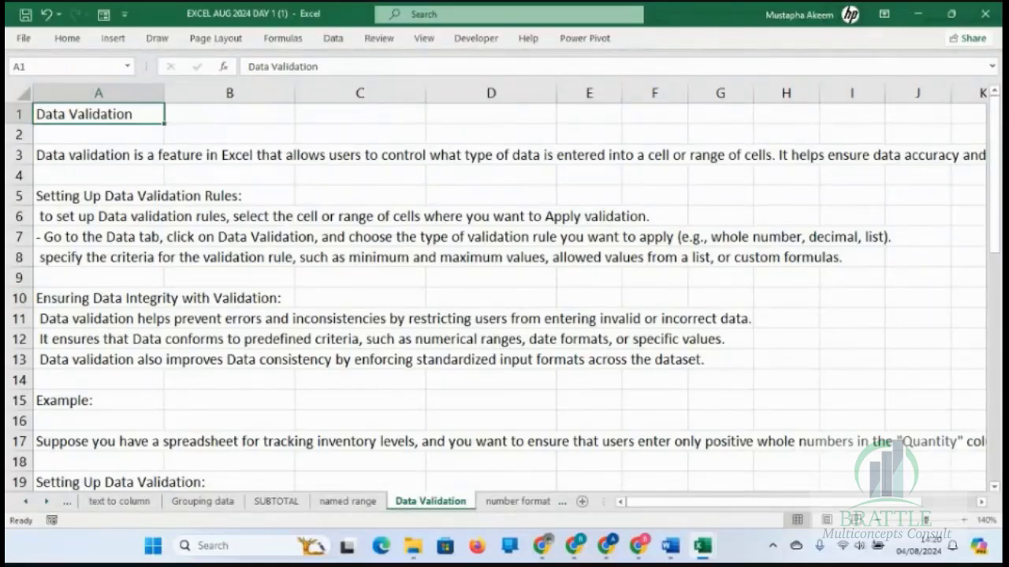
pyautogui.click(100, 298)
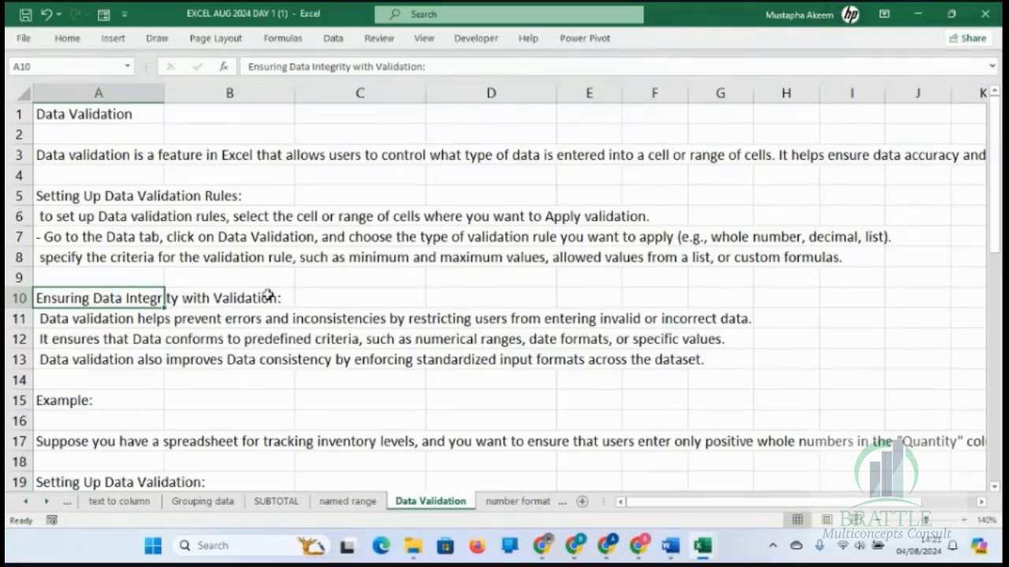
pyautogui.click(70, 119)
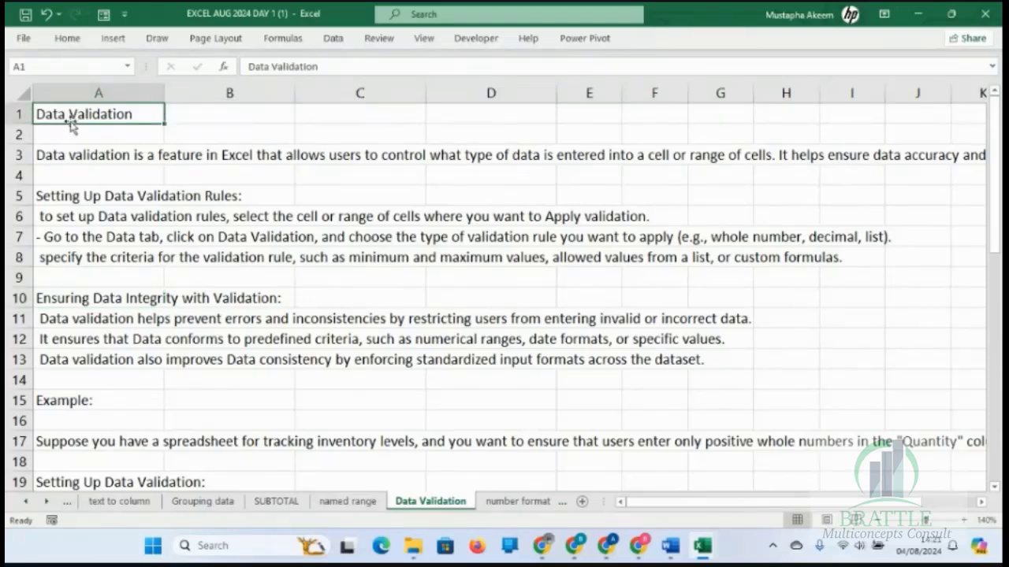
pyautogui.click(117, 156)
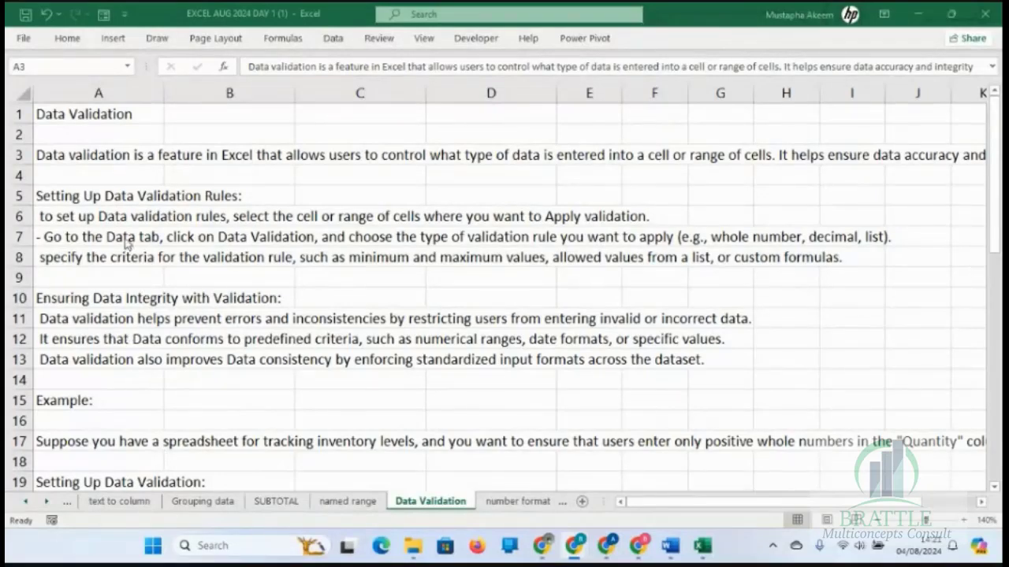
pyautogui.click(62, 113)
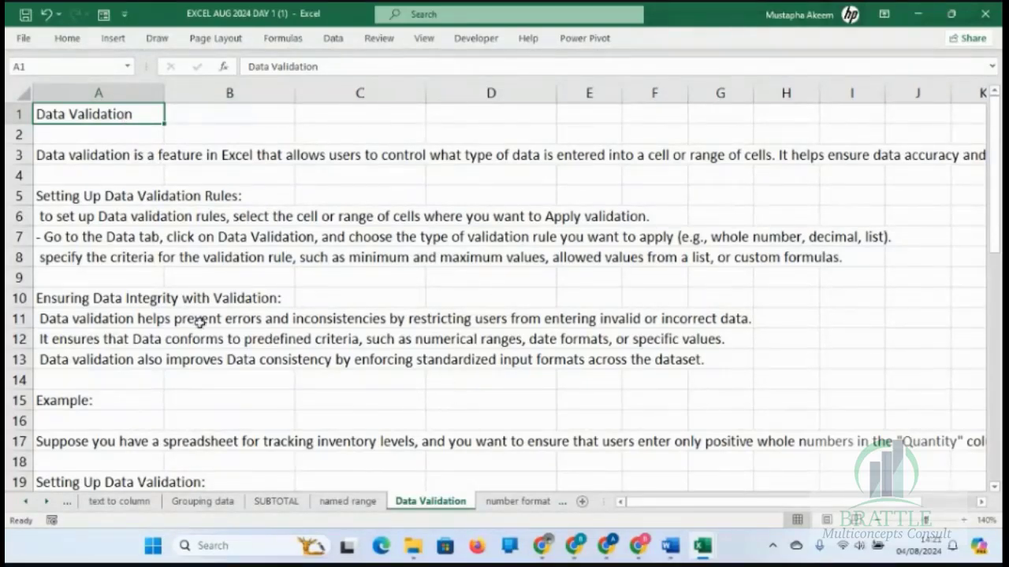
# Look through the remaining notes down to the product table in rows 33 to 39, and examine its Product and Price entries
pyautogui.press('Down')
pyautogui.press('Down')
pyautogui.press('Down')
pyautogui.press('Down')
pyautogui.press('Down')
pyautogui.press('Down')
pyautogui.press('Down')
pyautogui.press('Down')
pyautogui.press('Down')
pyautogui.press('Down')
pyautogui.press('Down')
pyautogui.press('Down')
pyautogui.press('Down')
pyautogui.press('Down')
pyautogui.press('Down')
pyautogui.press('Down')
pyautogui.press('Down')
pyautogui.press('Down')
pyautogui.press('Down')
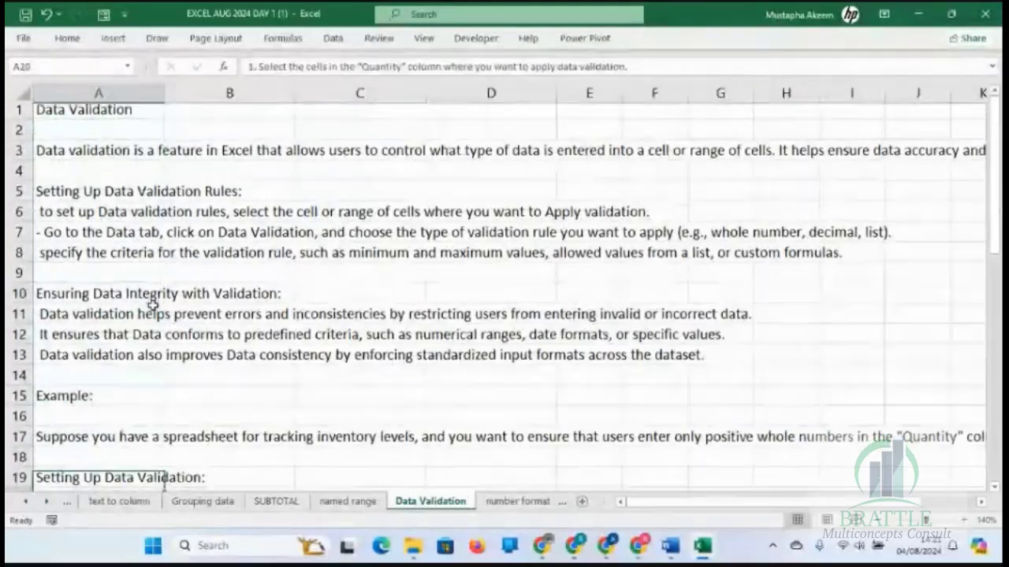
pyautogui.press('Down')
pyautogui.press('Down')
pyautogui.press('Down')
pyautogui.press('Down')
pyautogui.press('Down')
pyautogui.press('Down')
pyautogui.press('Down')
pyautogui.press('Down')
pyautogui.press('Down')
pyautogui.press('Down')
pyautogui.press('Down')
pyautogui.press('Down')
pyautogui.press('Down')
pyautogui.press('Down')
pyautogui.press('Down')
pyautogui.press('Down')
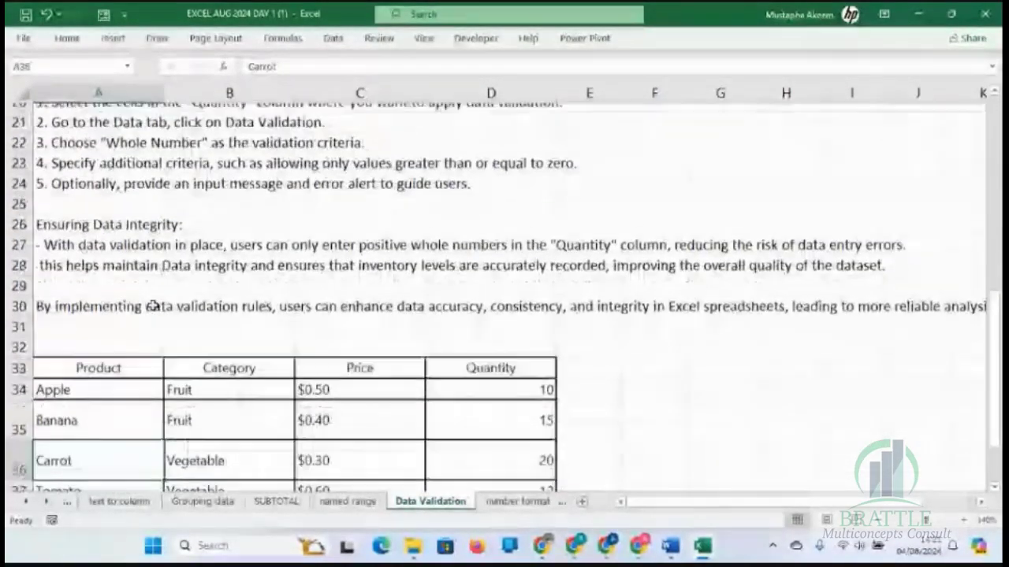
pyautogui.press('Down')
pyautogui.press('Down')
pyautogui.press('Down')
pyautogui.press('Down')
pyautogui.press('Down')
pyautogui.press('Down')
pyautogui.press('Down')
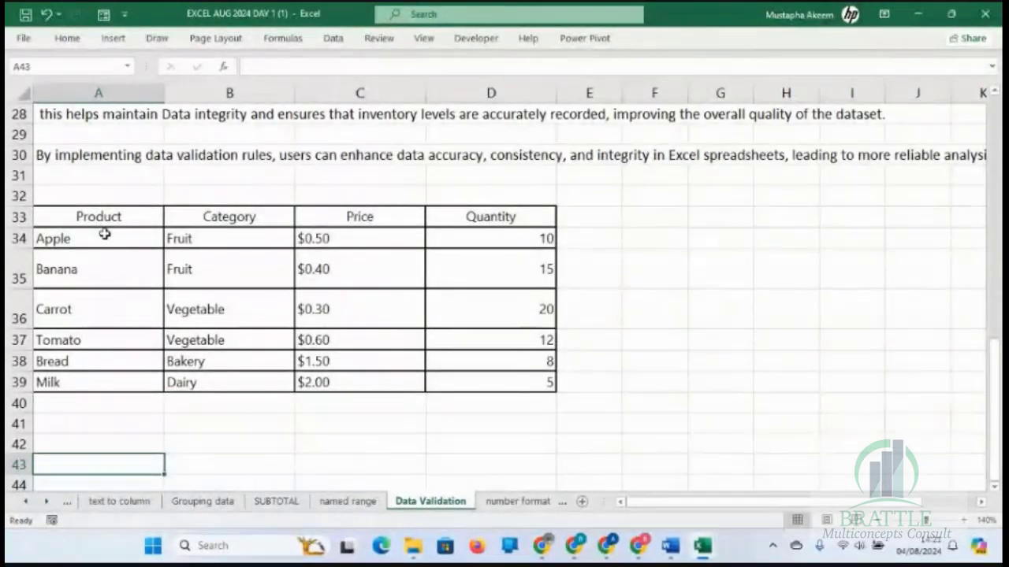
pyautogui.moveTo(104, 234); pyautogui.dragTo(107, 382)
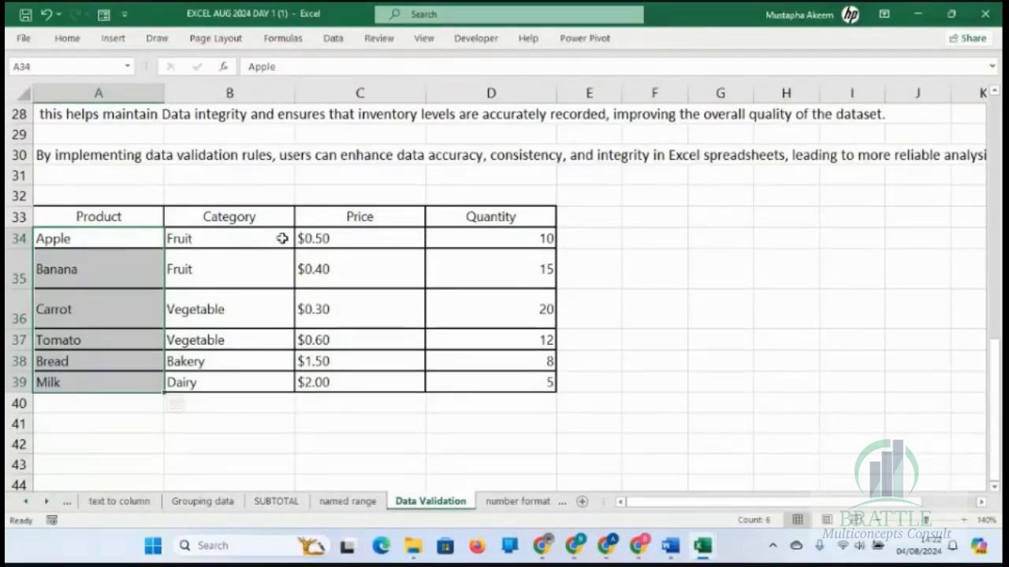
pyautogui.click(364, 234)
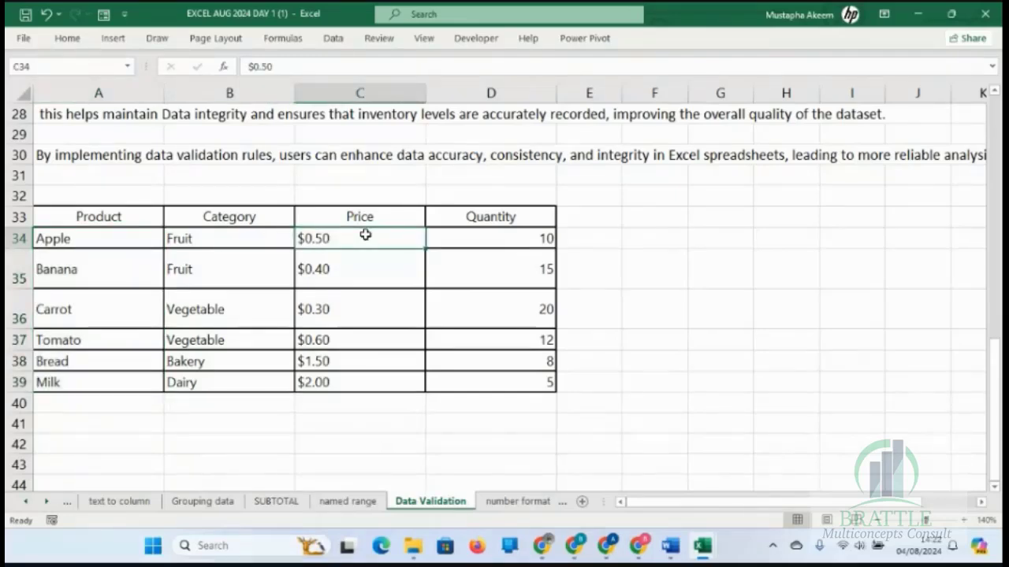
pyautogui.moveTo(364, 235); pyautogui.dragTo(374, 382)
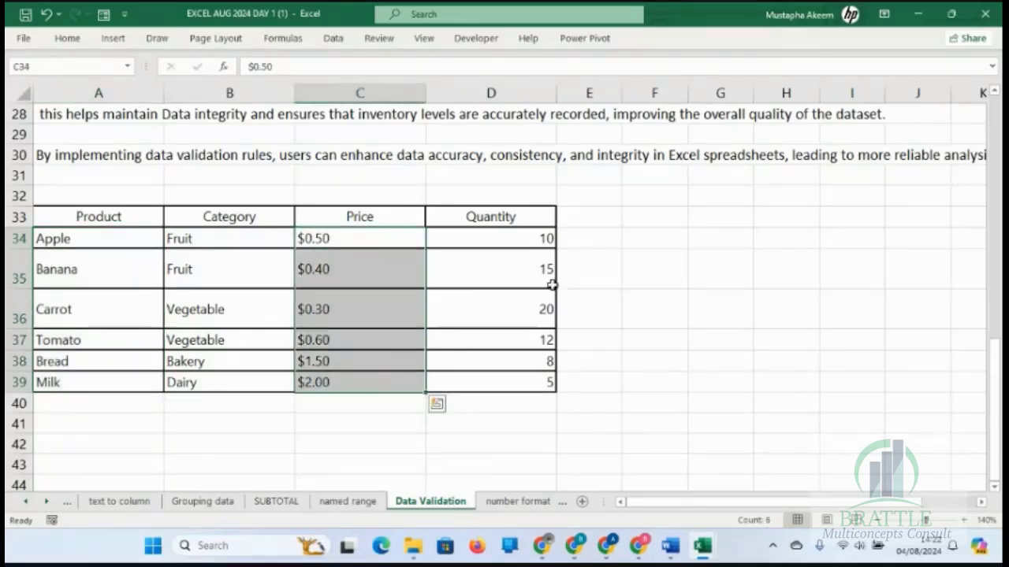
# Add the column headings DATE in E33 and STATE in F33 beside the product table's Quantity column
pyautogui.click(590, 220)
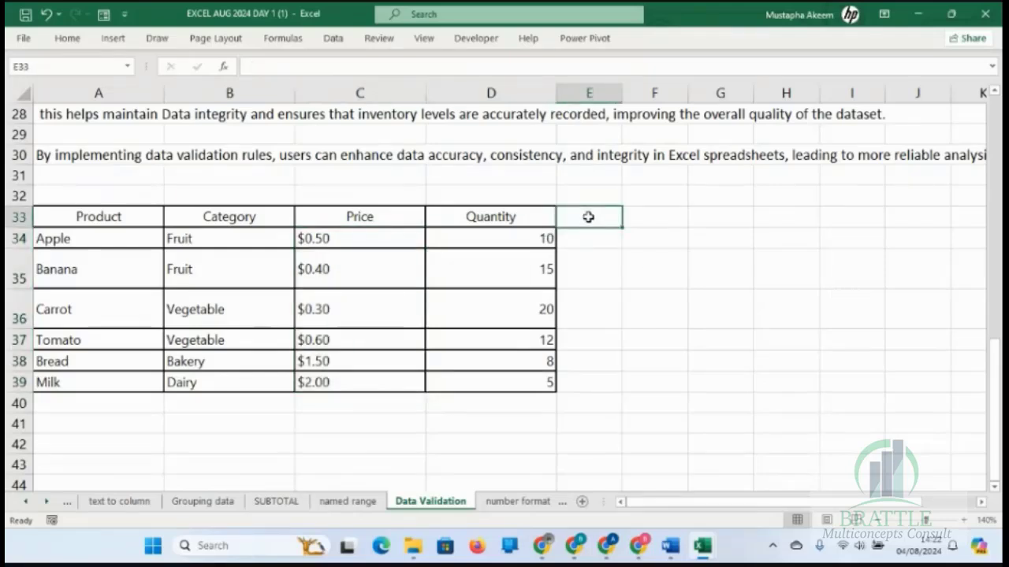
pyautogui.write('DATE')
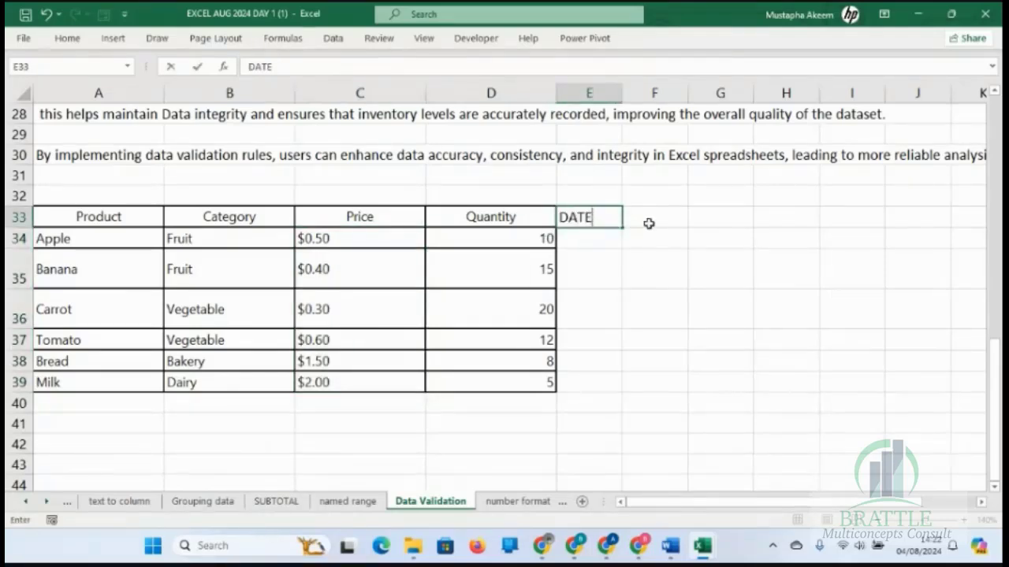
pyautogui.click(648, 221)
pyautogui.write('STATE')
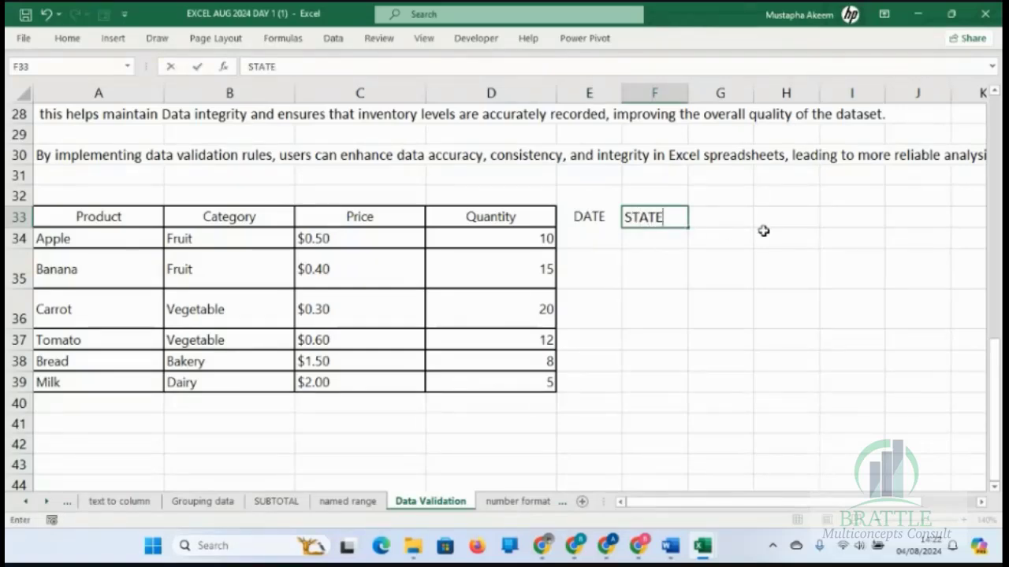
pyautogui.click(732, 219)
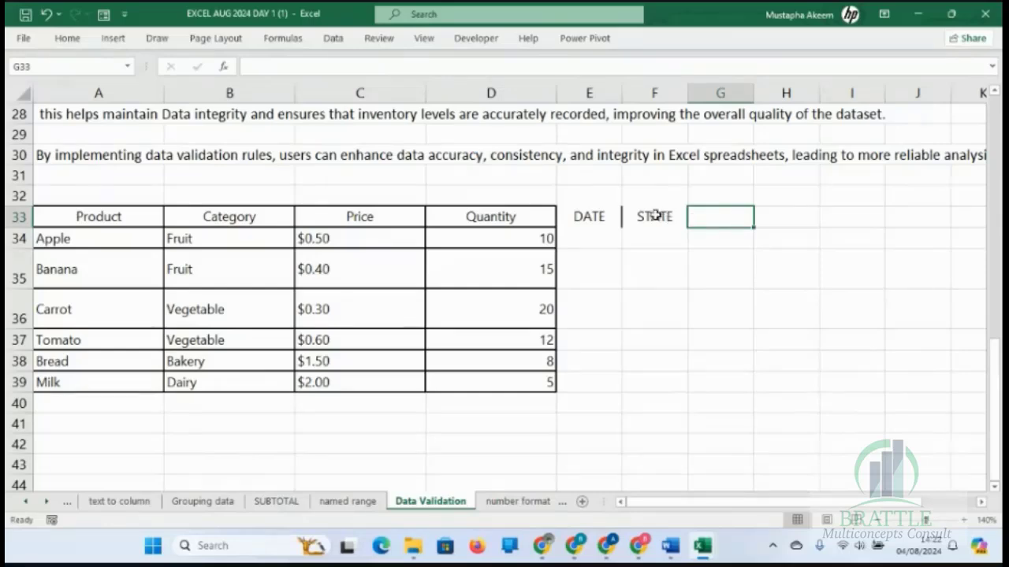
pyautogui.click(595, 220)
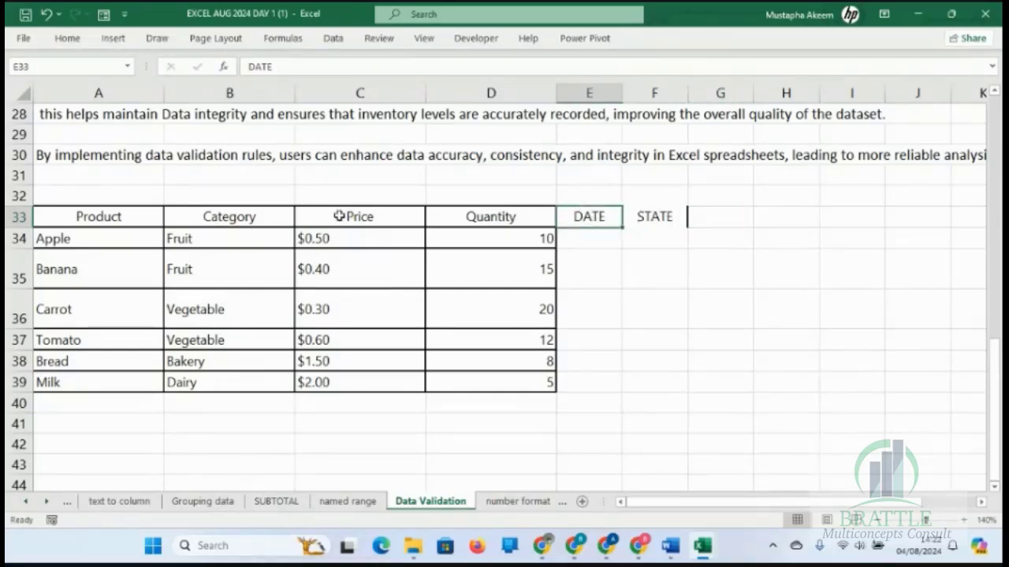
pyautogui.click(598, 238)
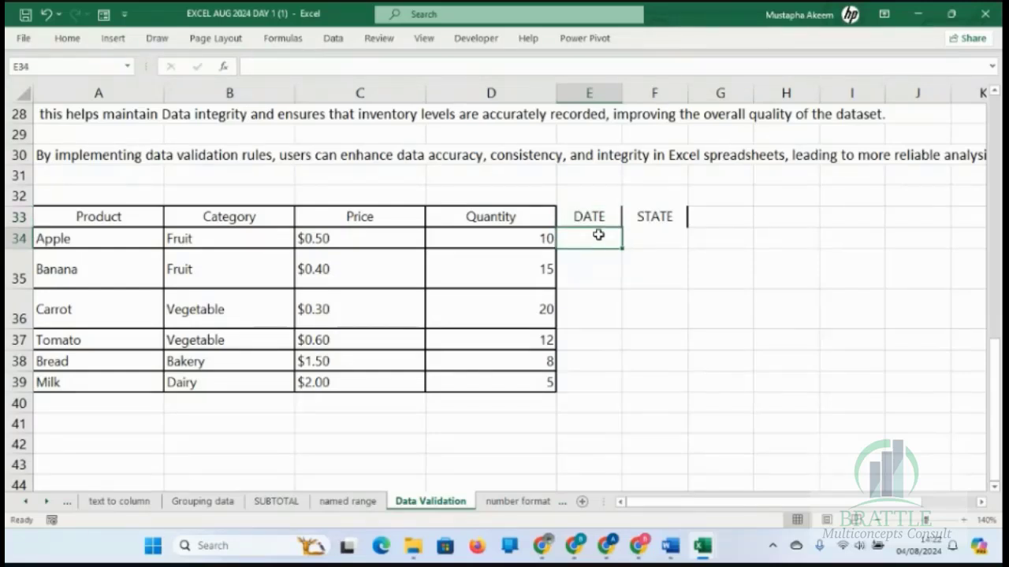
pyautogui.click(535, 241)
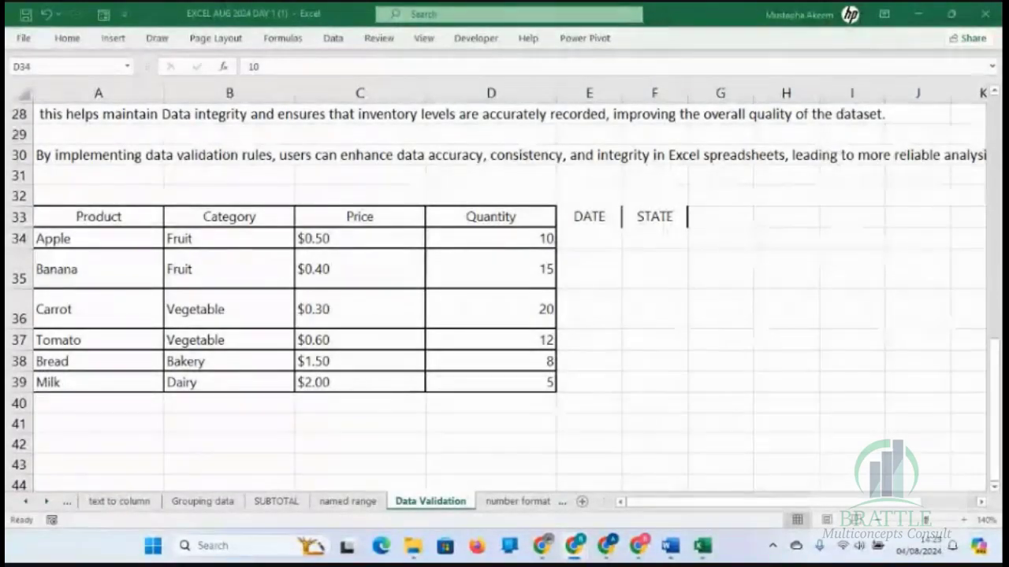
# Examine the Data Validation criteria types available for cell A34, and close the dialog without applying a rule
pyautogui.click(85, 242)
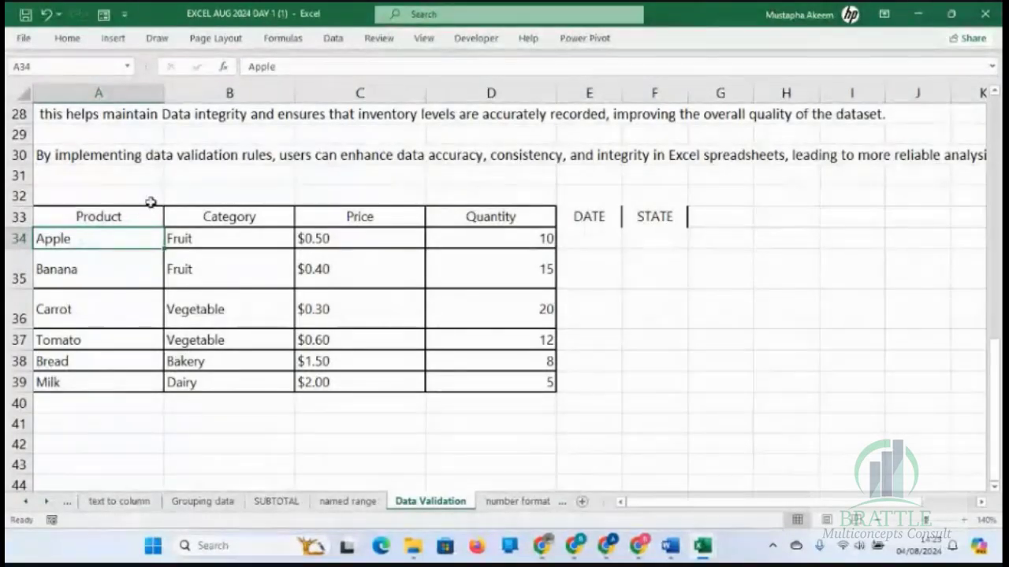
pyautogui.click(334, 40)
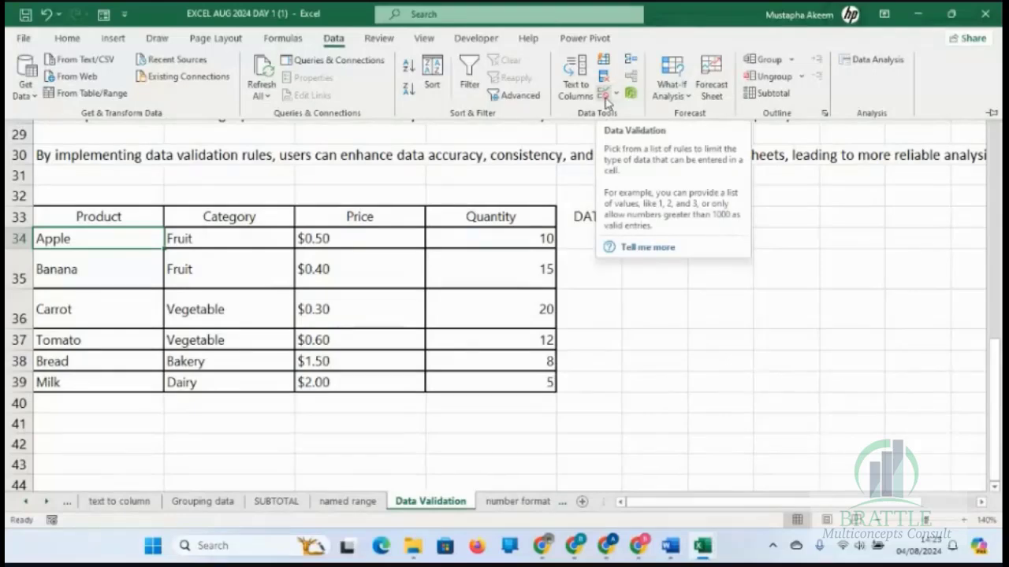
pyautogui.click(604, 95)
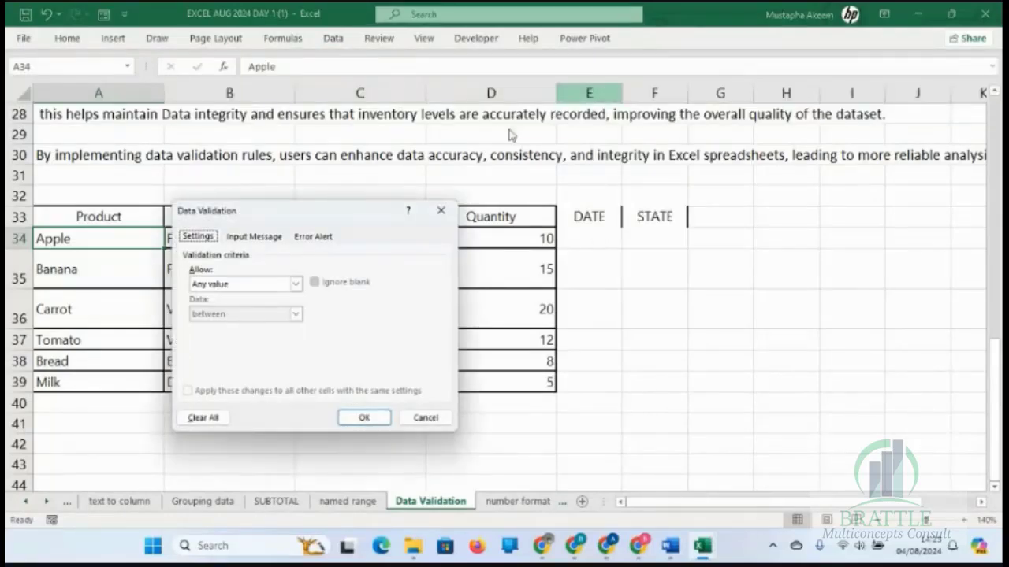
pyautogui.moveTo(325, 213); pyautogui.dragTo(642, 123)
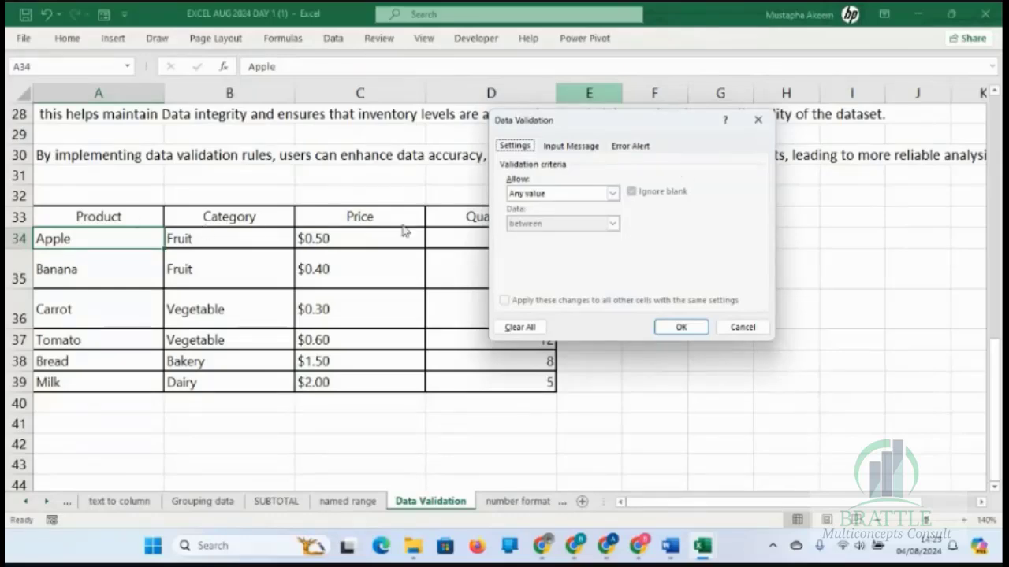
pyautogui.click(612, 194)
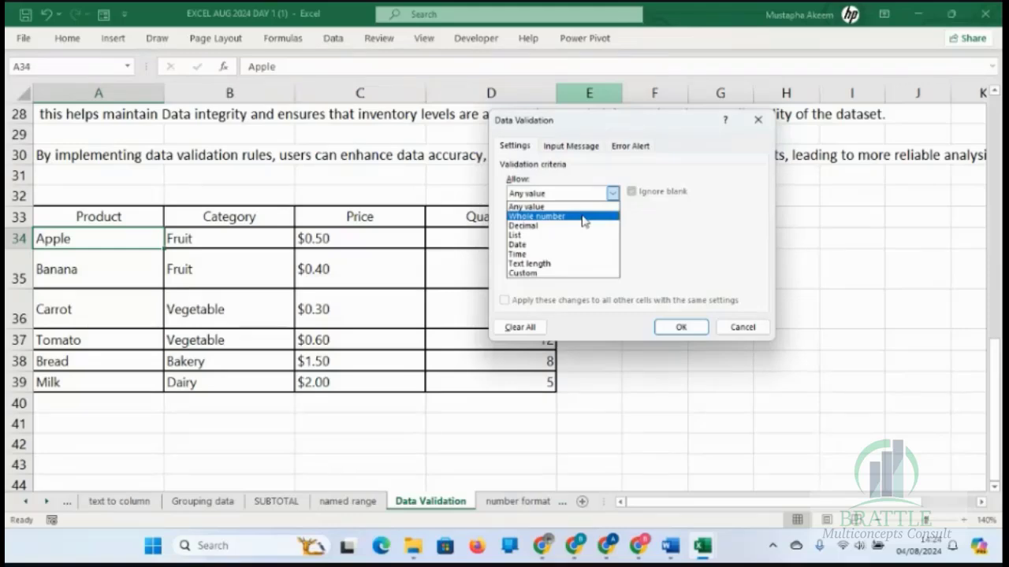
pyautogui.press('Down')
pyautogui.press('Down')
pyautogui.press('Down')
pyautogui.press('Down')
pyautogui.press('Down')
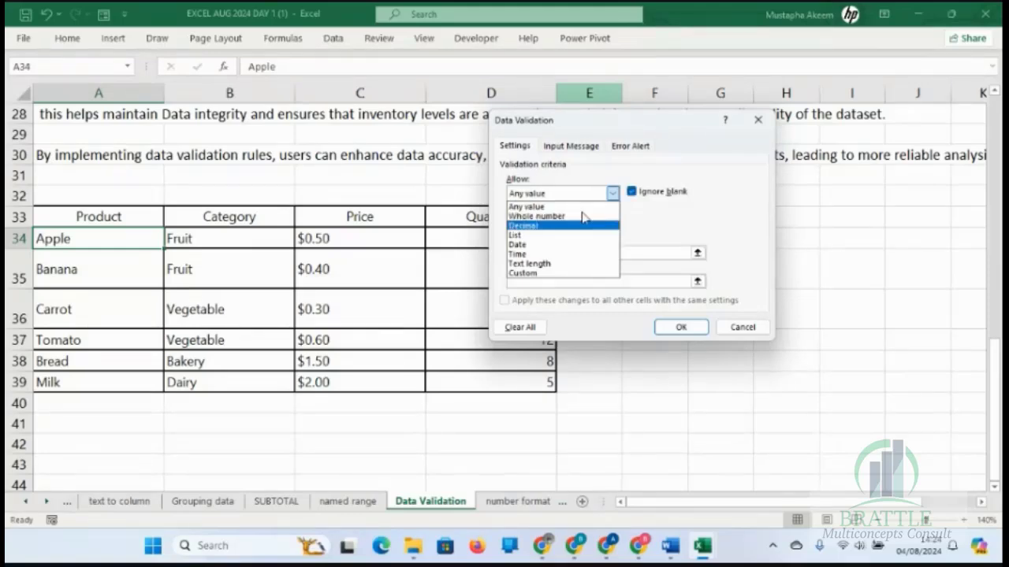
pyautogui.press('Up')
pyautogui.press('Up')
pyautogui.press('Up')
pyautogui.press('Up')
pyautogui.press('Up')
pyautogui.press('Up')
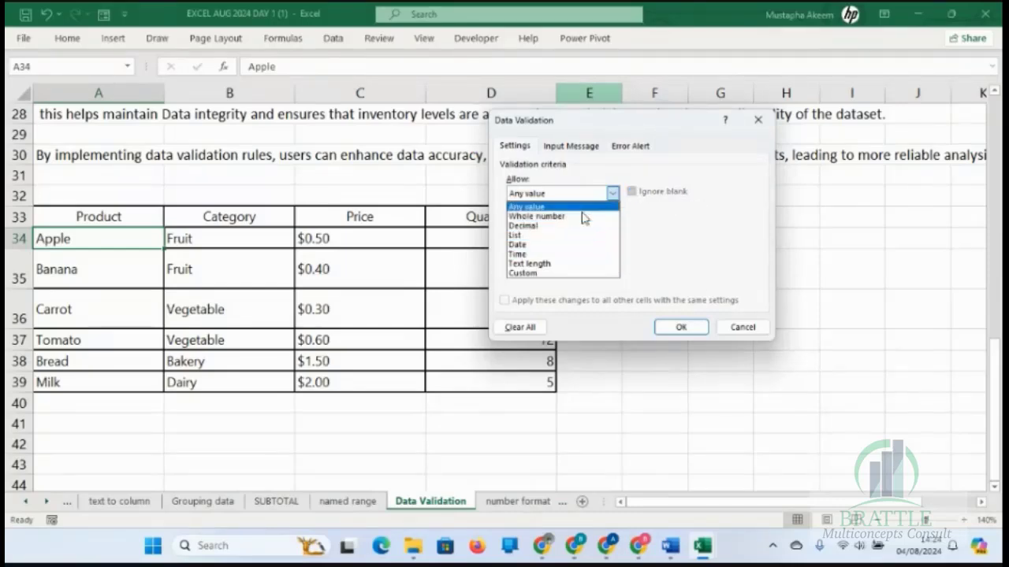
pyautogui.click(742, 328)
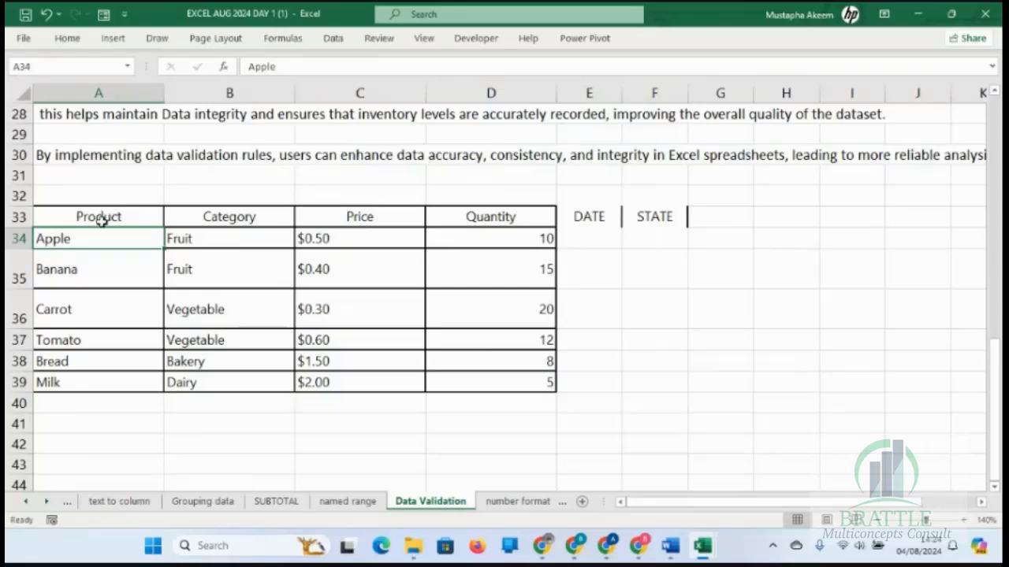
pyautogui.click(101, 221)
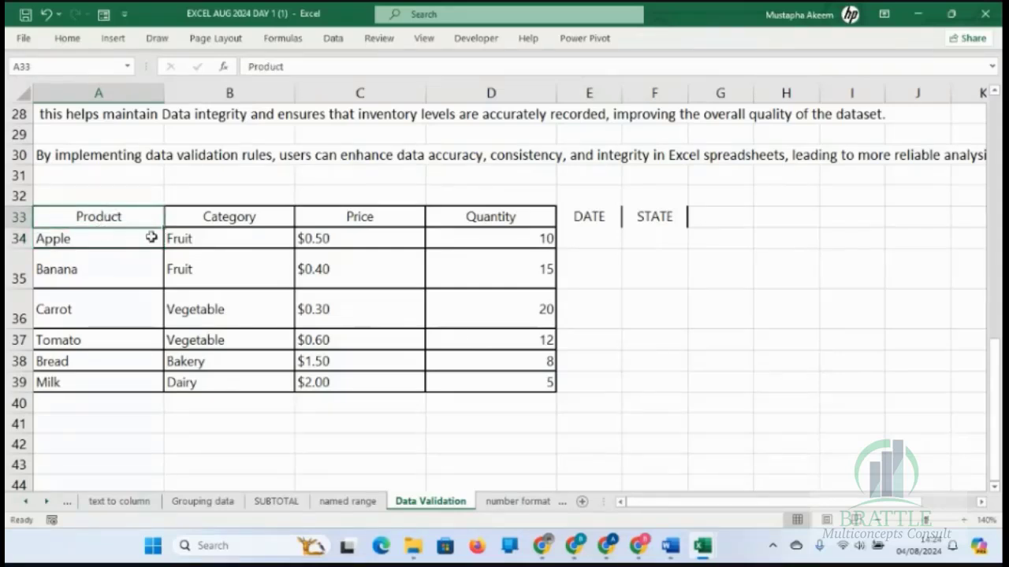
pyautogui.click(114, 239)
pyautogui.moveTo(113, 239); pyautogui.dragTo(110, 382)
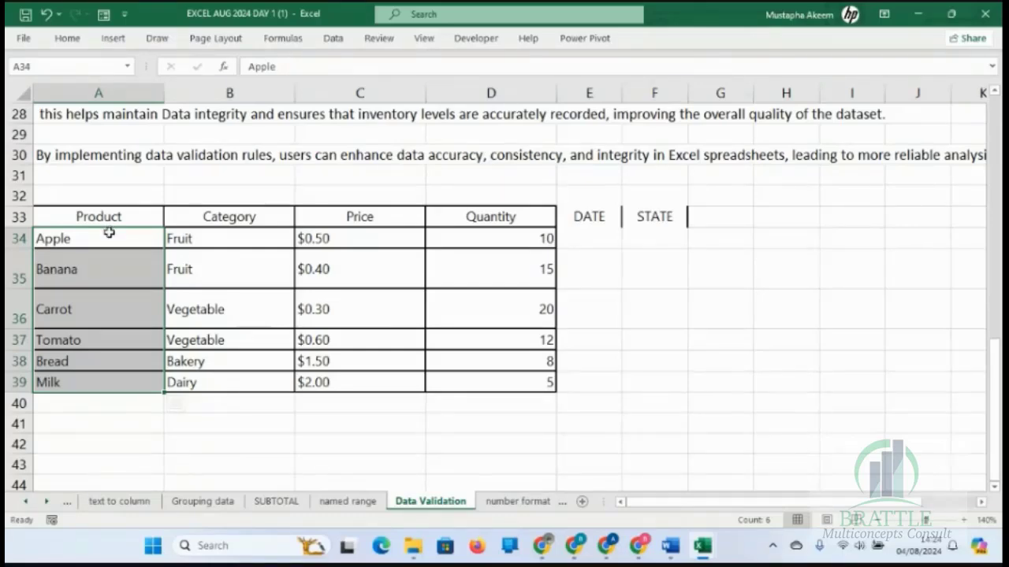
pyautogui.moveTo(108, 232); pyautogui.dragTo(100, 381)
pyautogui.click(103, 239)
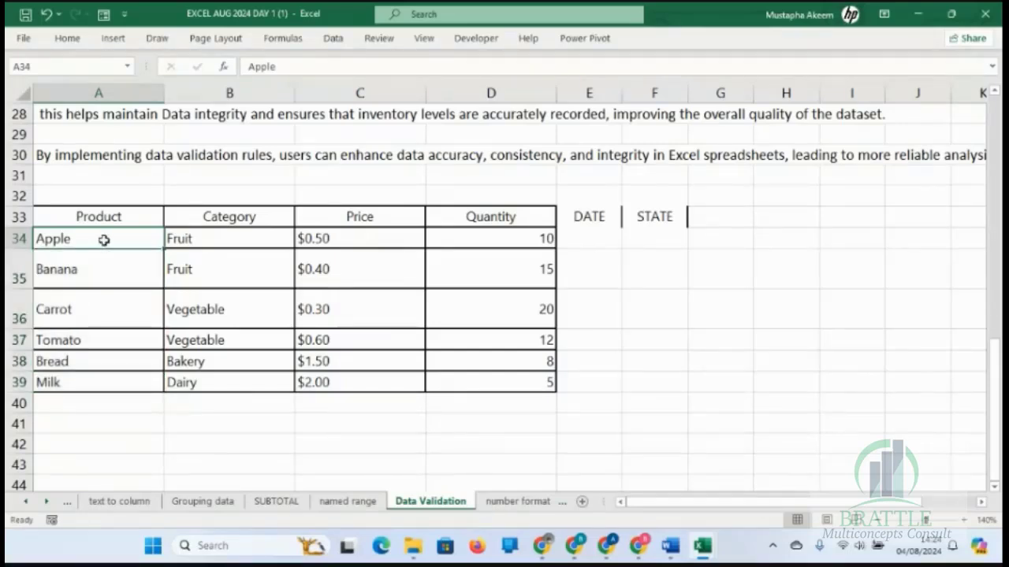
pyautogui.moveTo(104, 240); pyautogui.dragTo(91, 381)
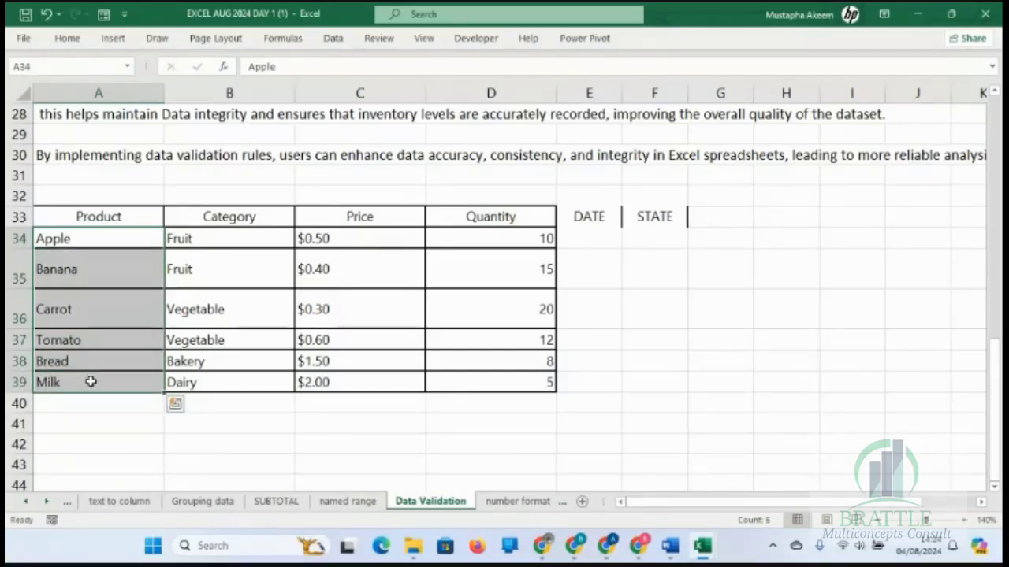
pyautogui.click(118, 95)
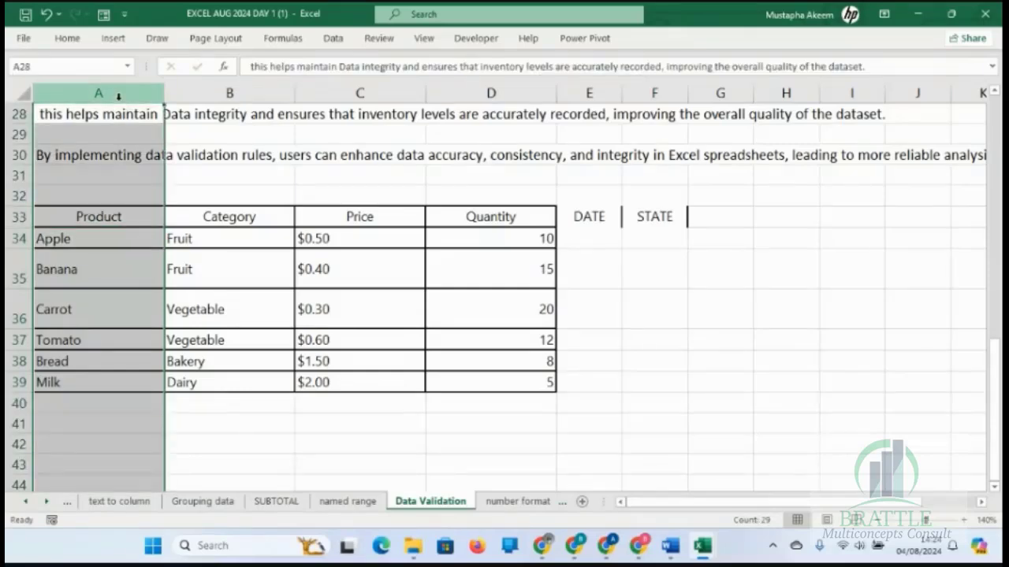
# Apply a Text length validation rule to the product cells A35:A39, allowing between 3 and 10 characters
pyautogui.click(98, 269)
pyautogui.moveTo(98, 269); pyautogui.dragTo(100, 383)
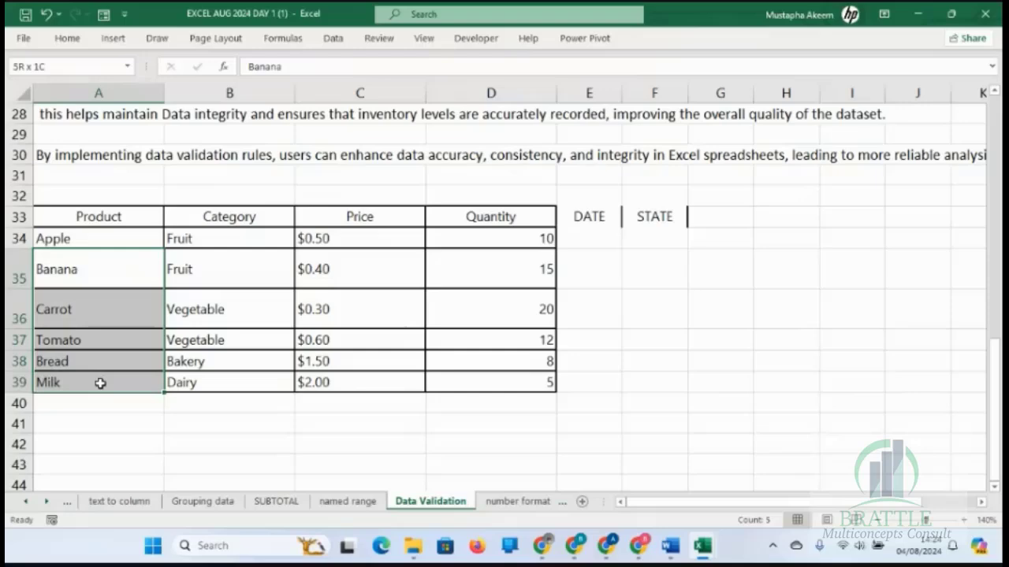
pyautogui.click(334, 39)
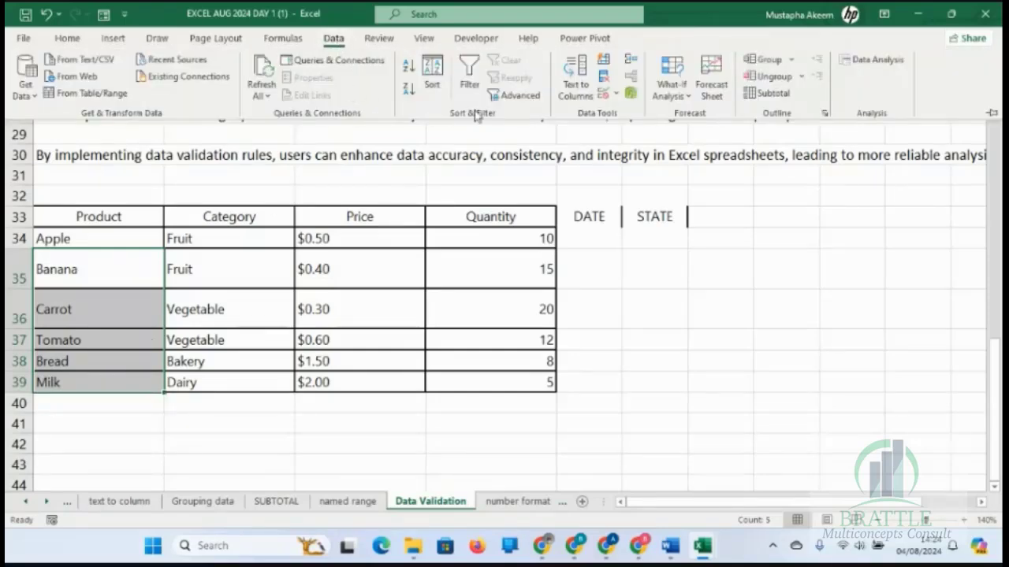
pyautogui.click(603, 93)
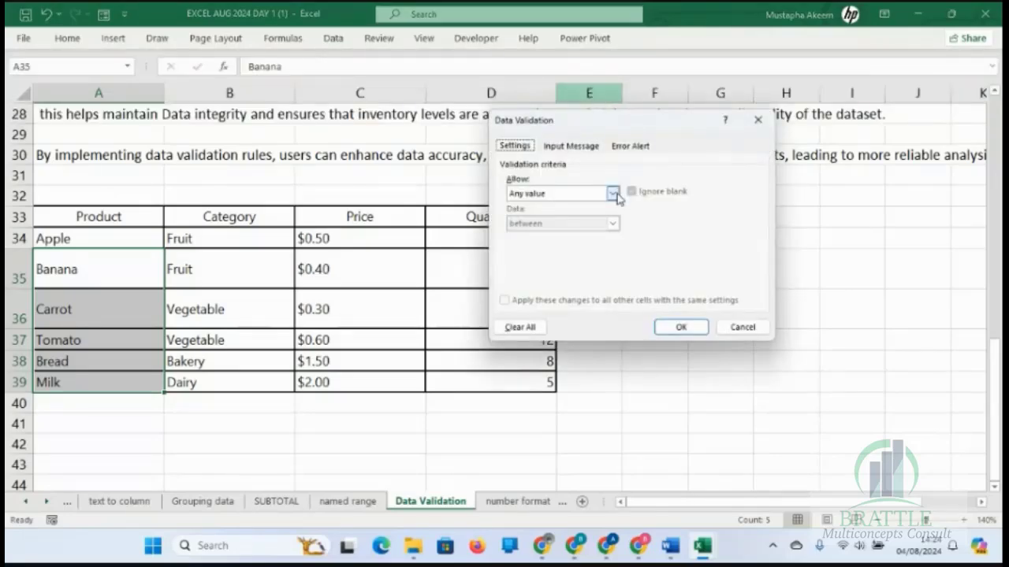
pyautogui.click(612, 194)
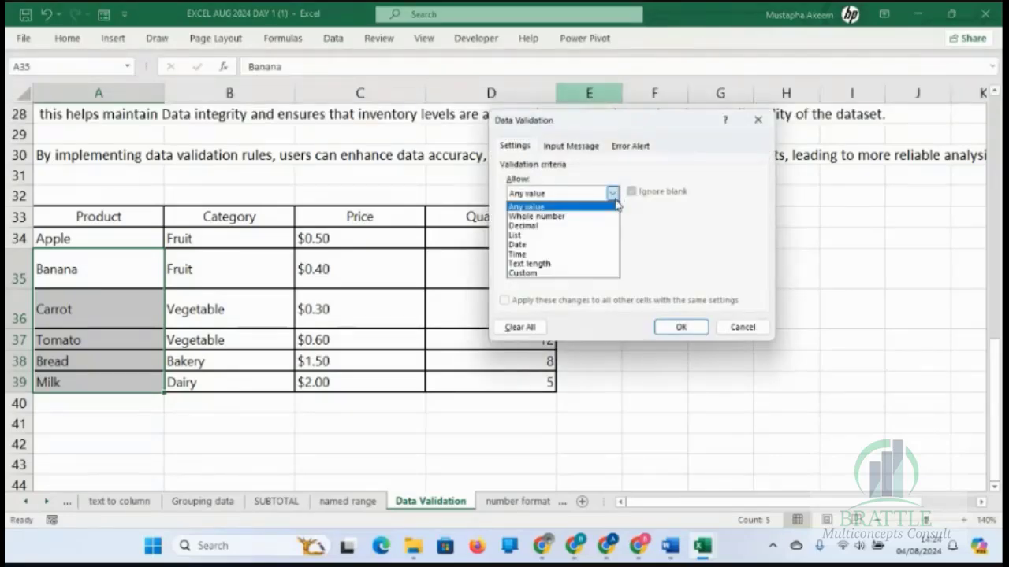
pyautogui.click(557, 264)
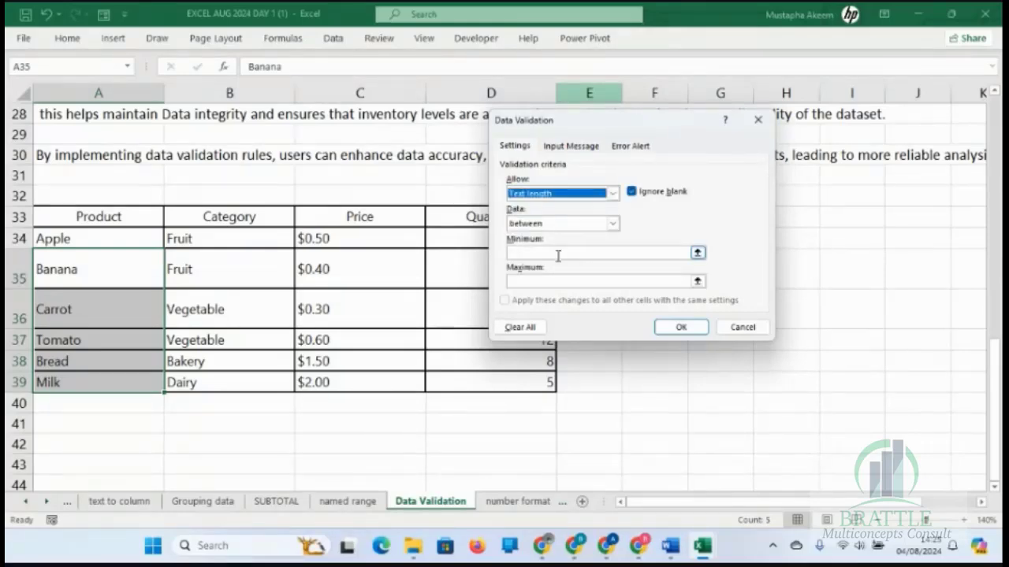
pyautogui.click(557, 255)
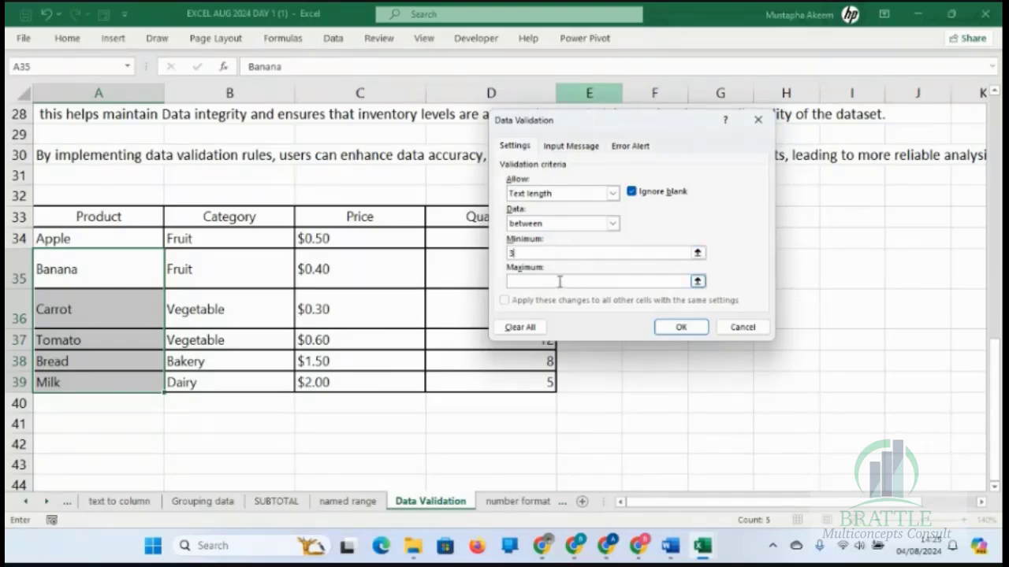
pyautogui.click(560, 281)
pyautogui.write('10')
pyautogui.click(681, 328)
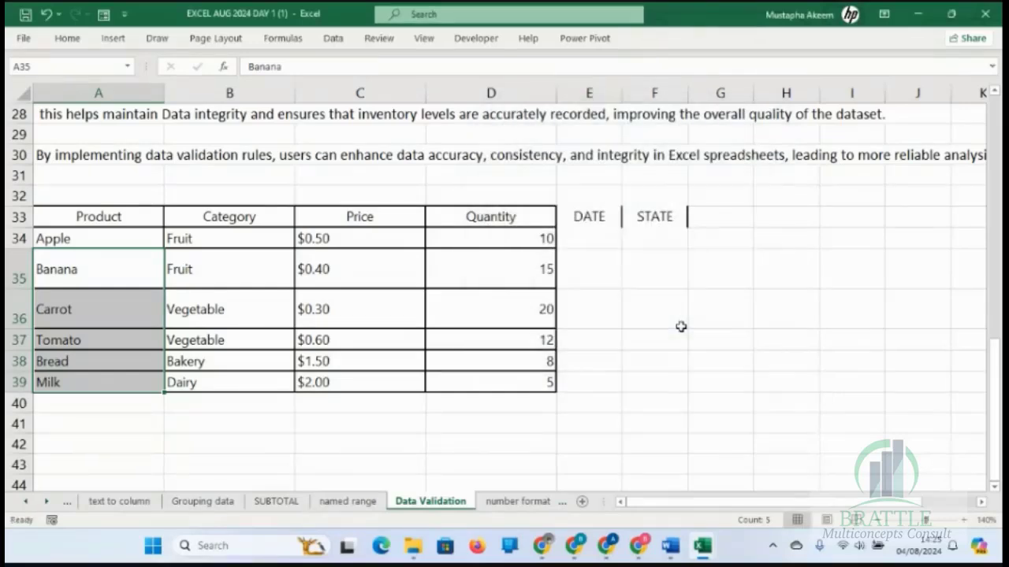
# Replace the product name in A34, which lies outside the validated range, with the single letter A
pyautogui.click(132, 273)
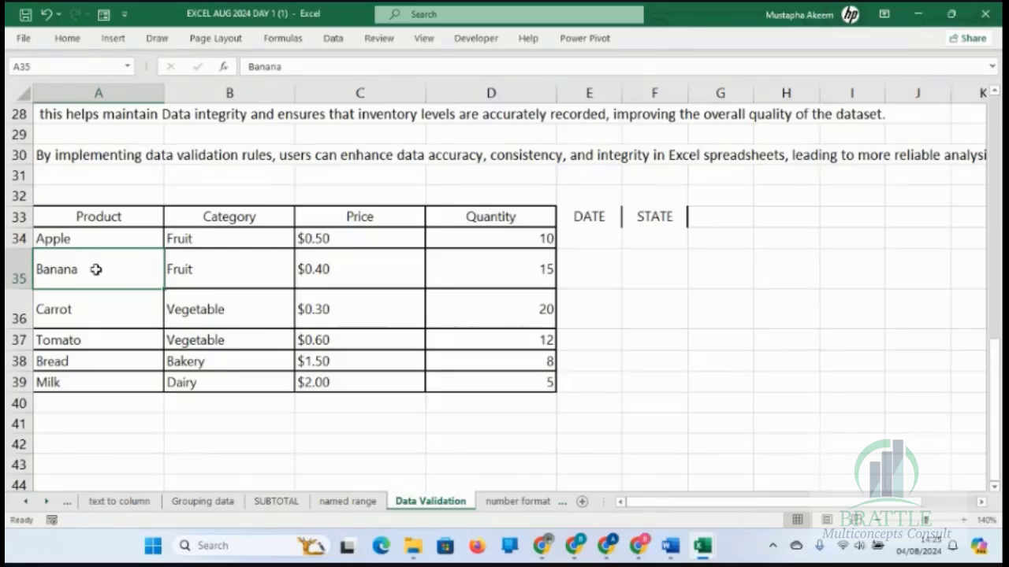
pyautogui.click(96, 234)
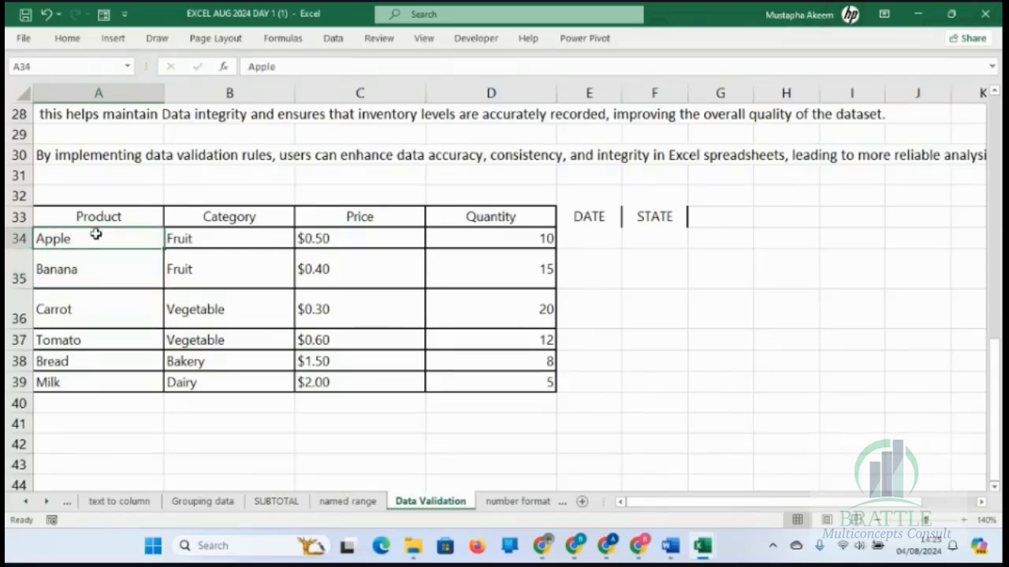
pyautogui.write('A')
pyautogui.press('Return')
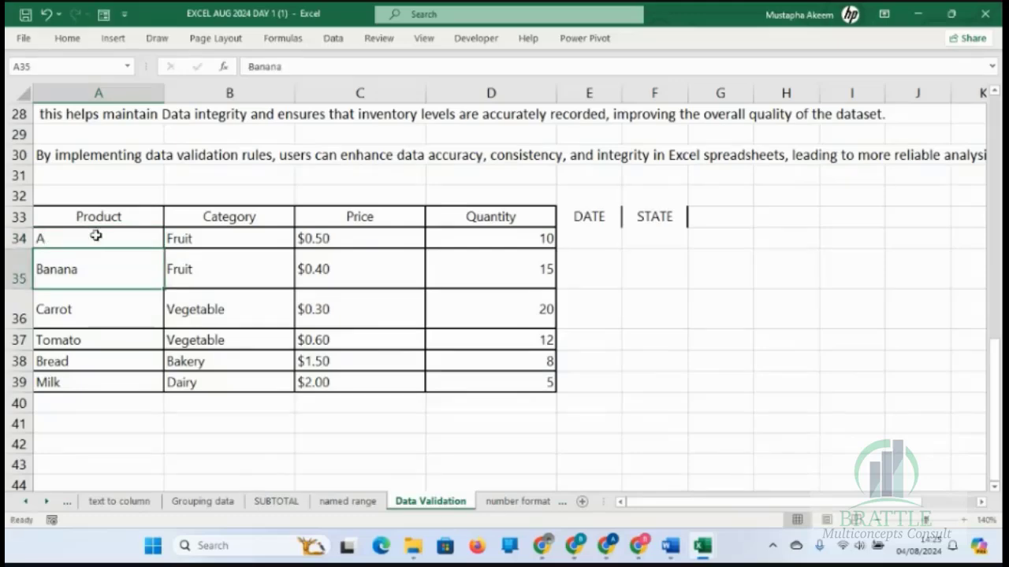
# Test the text length rule by trying to replace the product name in A35 with A, and cancel the entry
pyautogui.click(99, 238)
pyautogui.click(85, 269)
pyautogui.write('A')
pyautogui.press('Return')
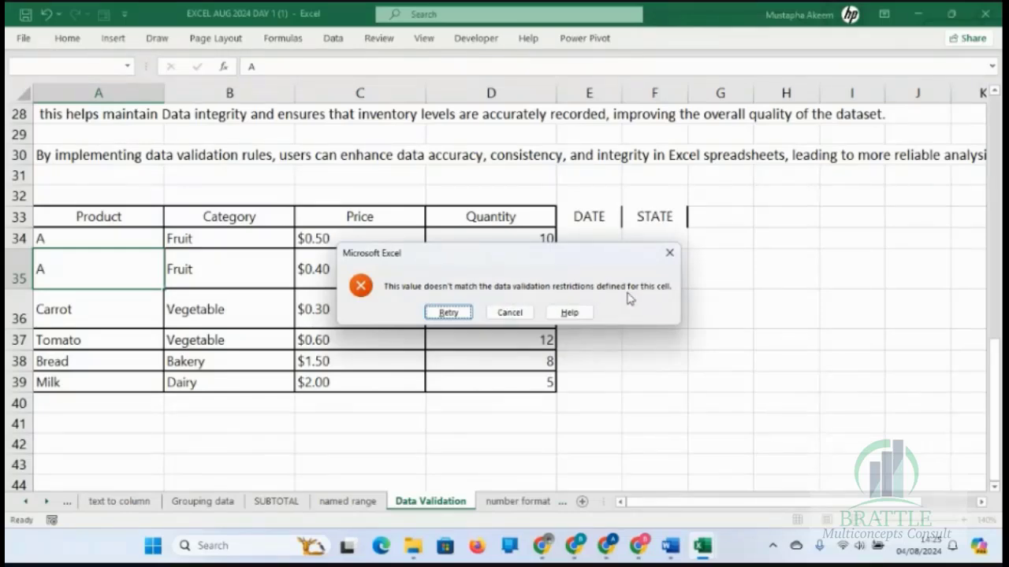
pyautogui.click(669, 252)
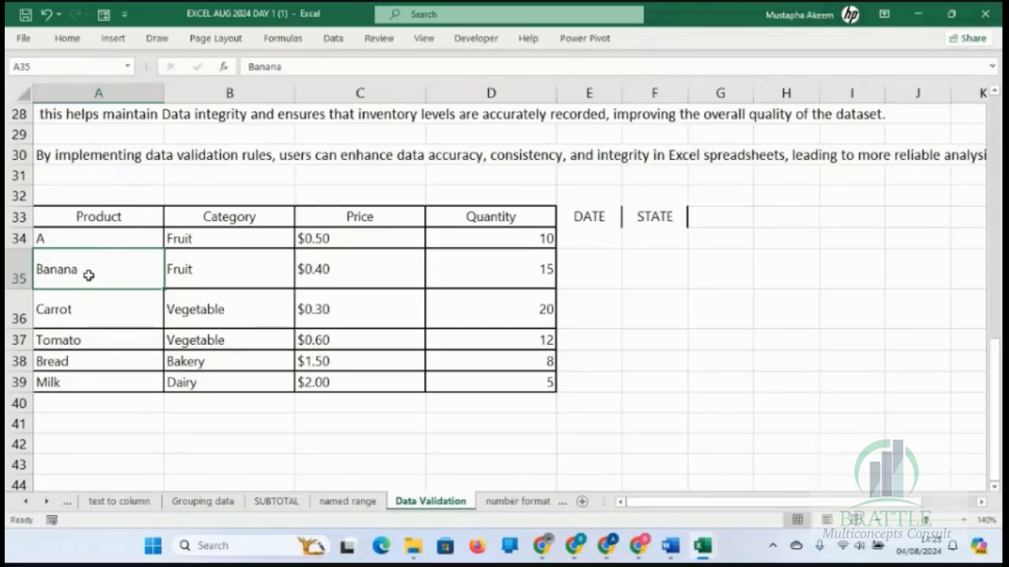
# Replace the product name in A35 with APPLES to test an entry within the allowed length
pyautogui.click(82, 365)
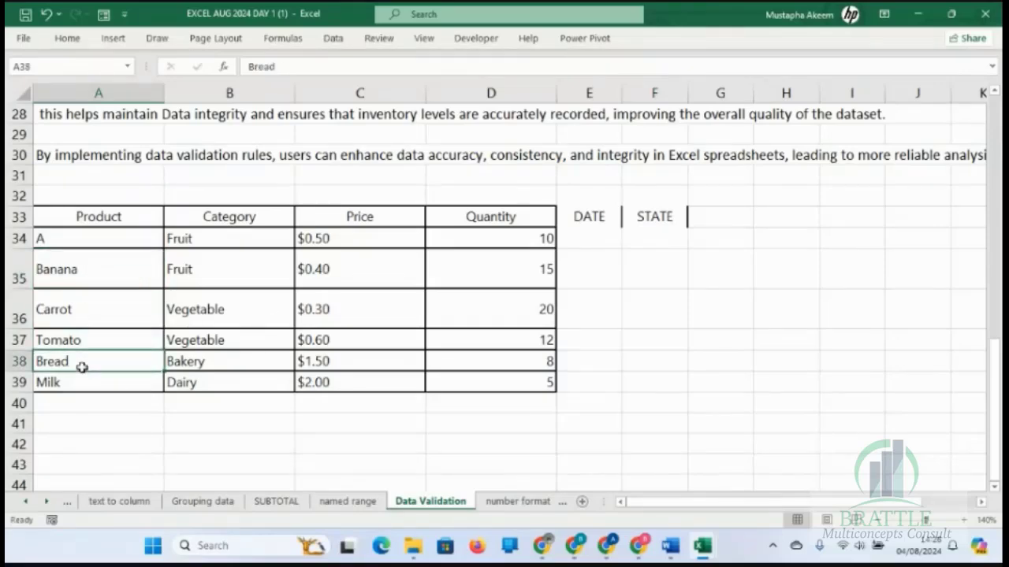
pyautogui.click(87, 274)
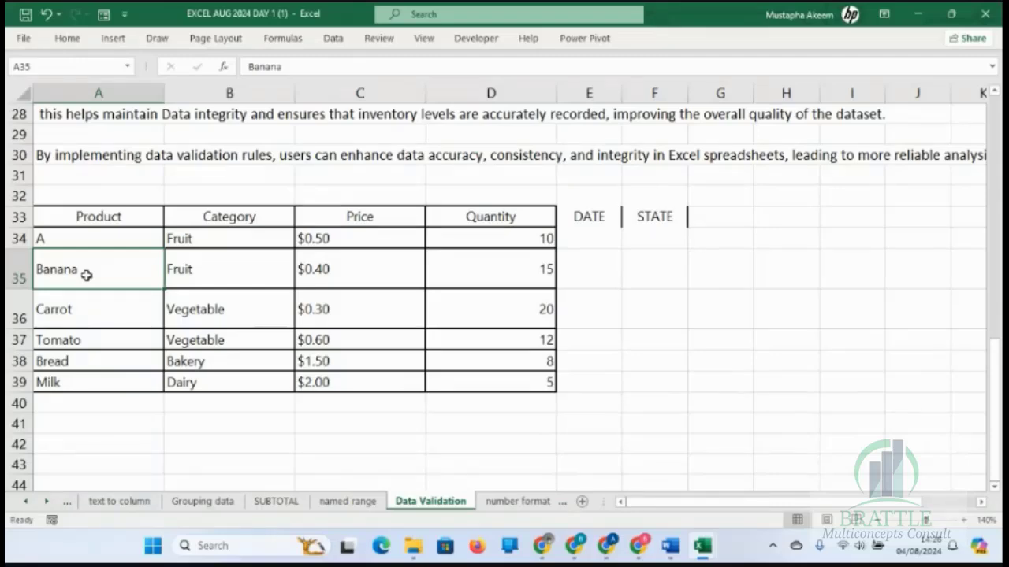
pyautogui.write('APPLE')
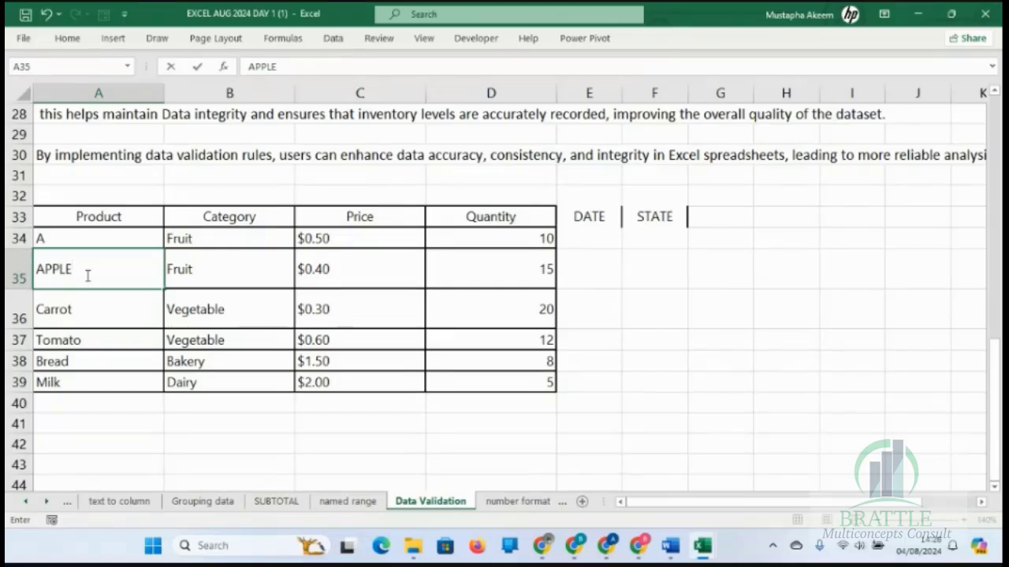
pyautogui.write('S')
pyautogui.press('Return')
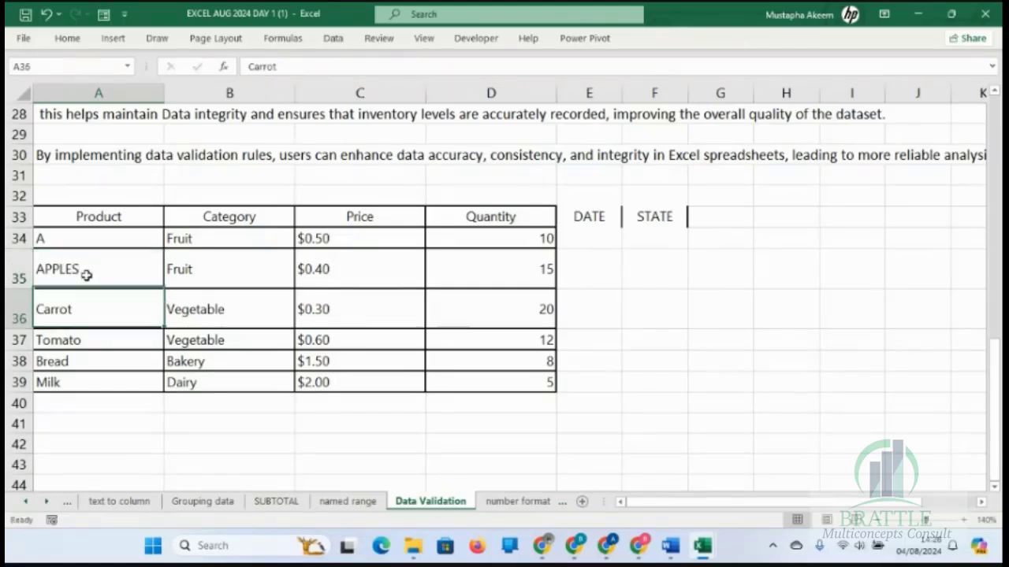
# Try to extend the product name in A35 to APPLES CIDER to test the maximum length, and cancel the entry
pyautogui.click(78, 268)
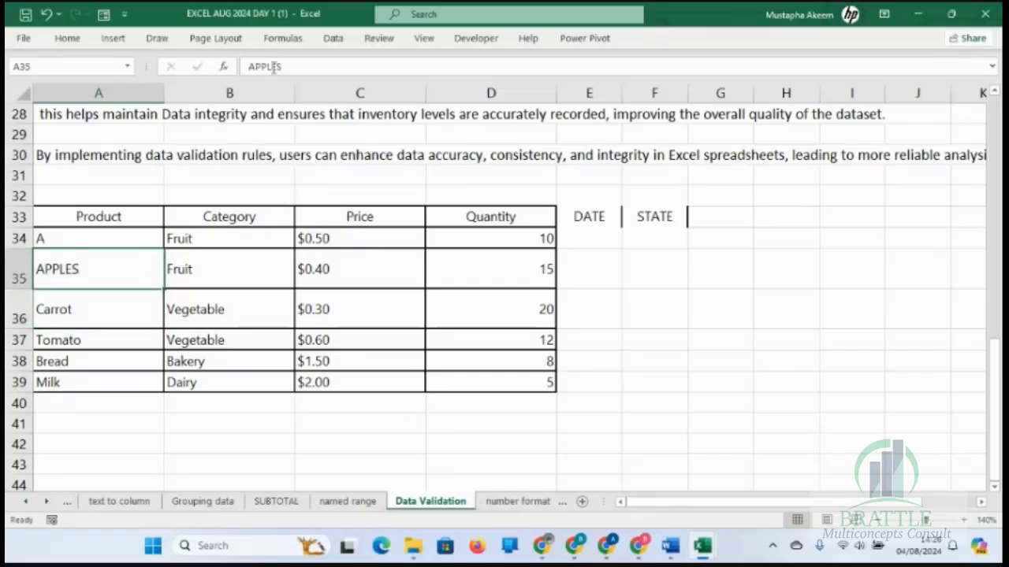
pyautogui.click(298, 66)
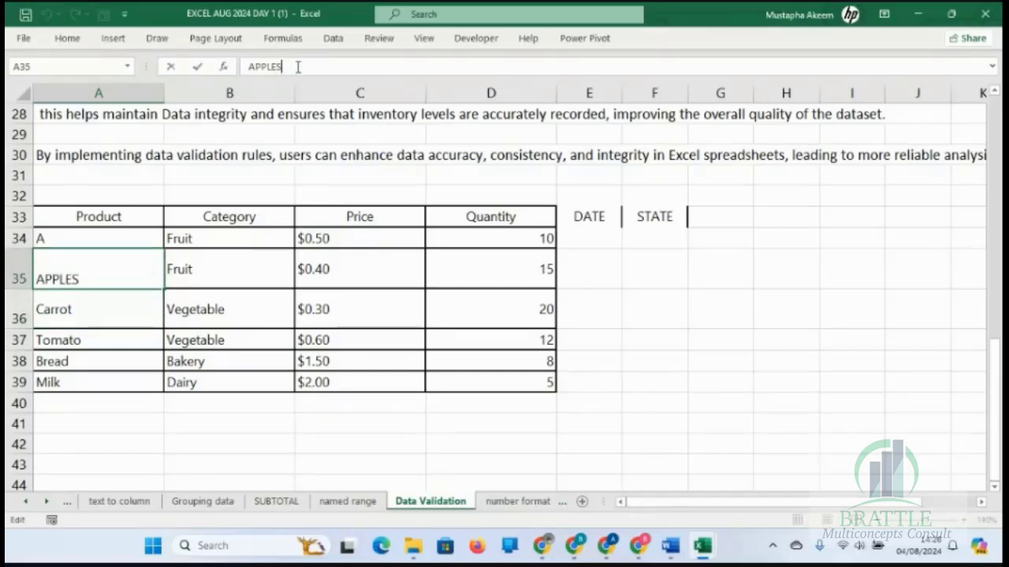
pyautogui.write('CIDER')
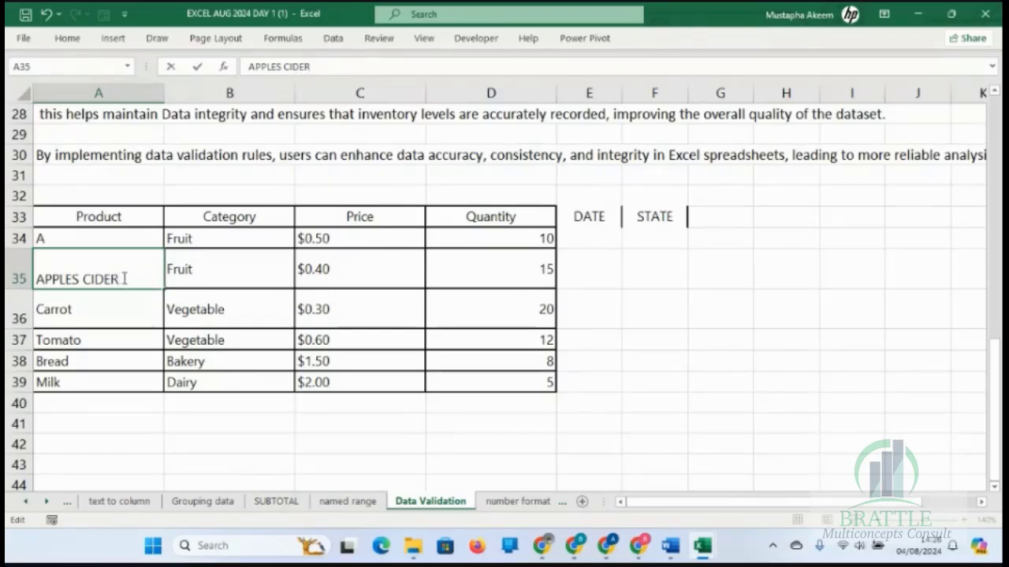
pyautogui.press('Return')
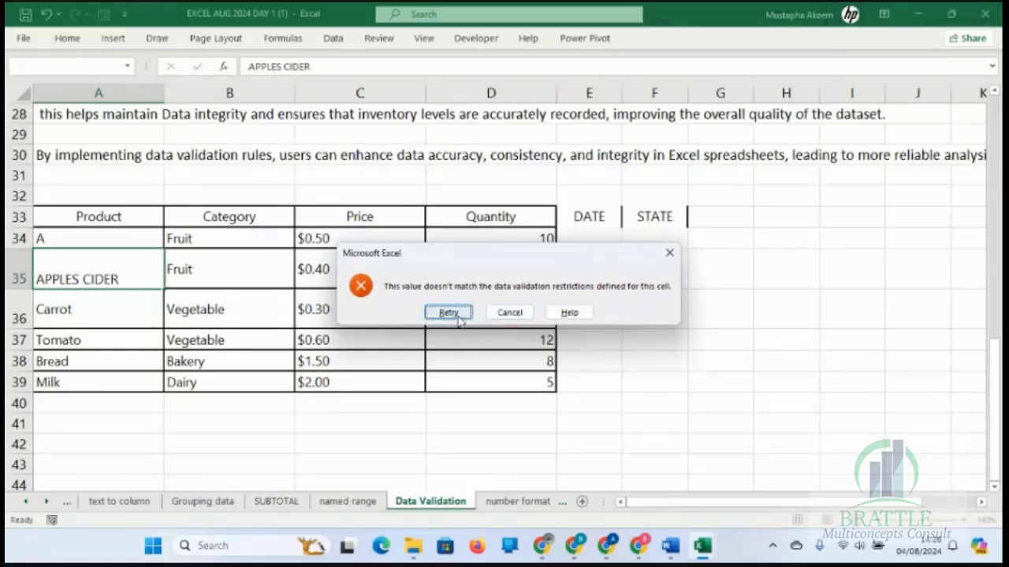
pyautogui.click(509, 314)
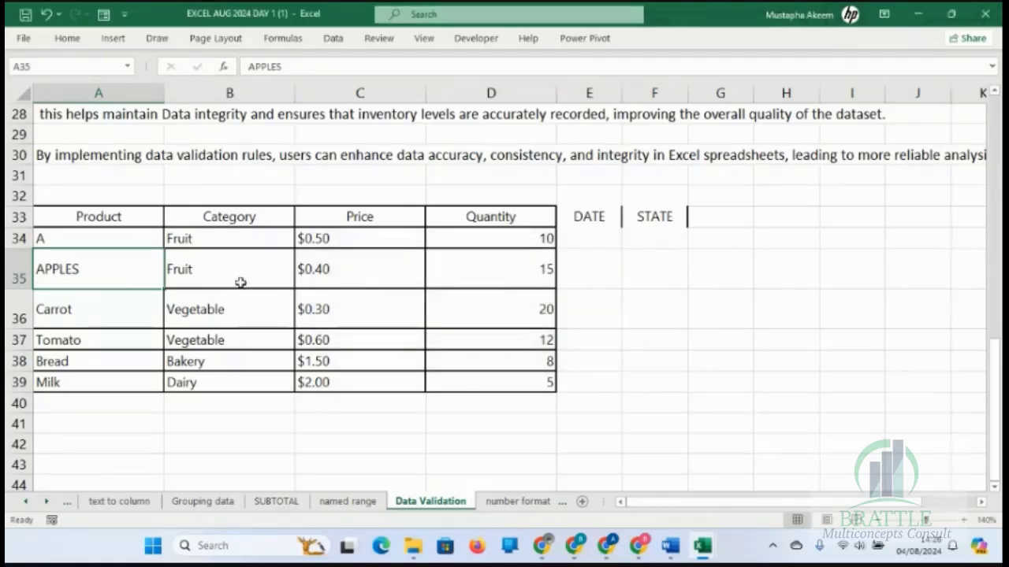
pyautogui.click(68, 238)
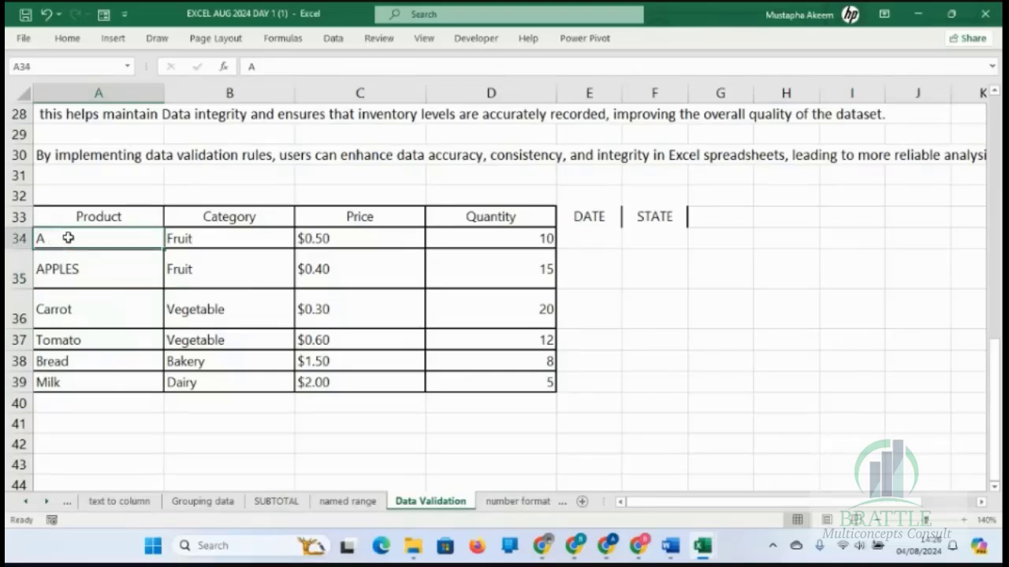
pyautogui.moveTo(66, 236); pyautogui.dragTo(67, 383)
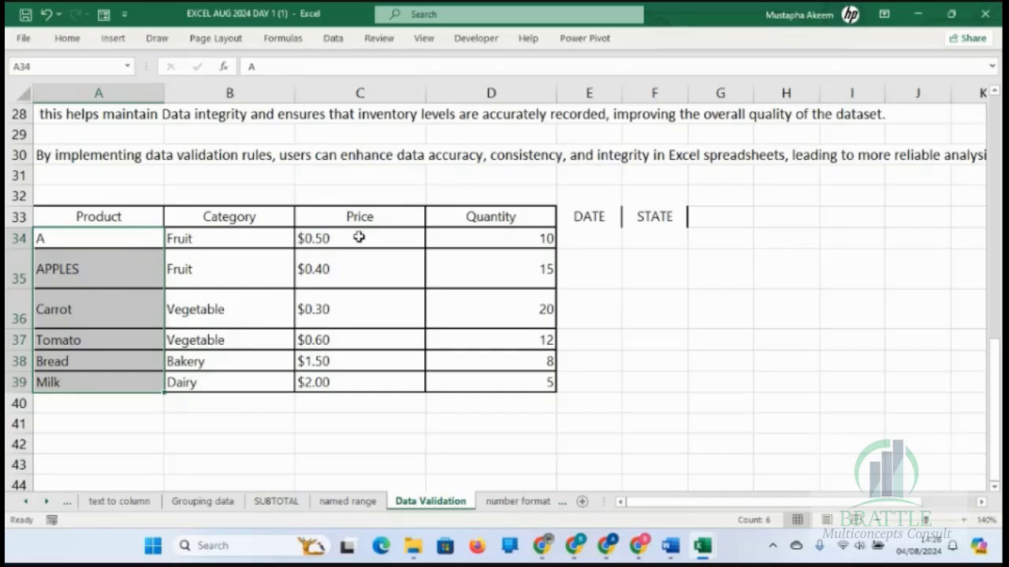
# Apply a Decimal validation rule to the prices in C34:C39, using the between condition with a minimum of 0 and an upper limit
pyautogui.moveTo(358, 237); pyautogui.dragTo(361, 387)
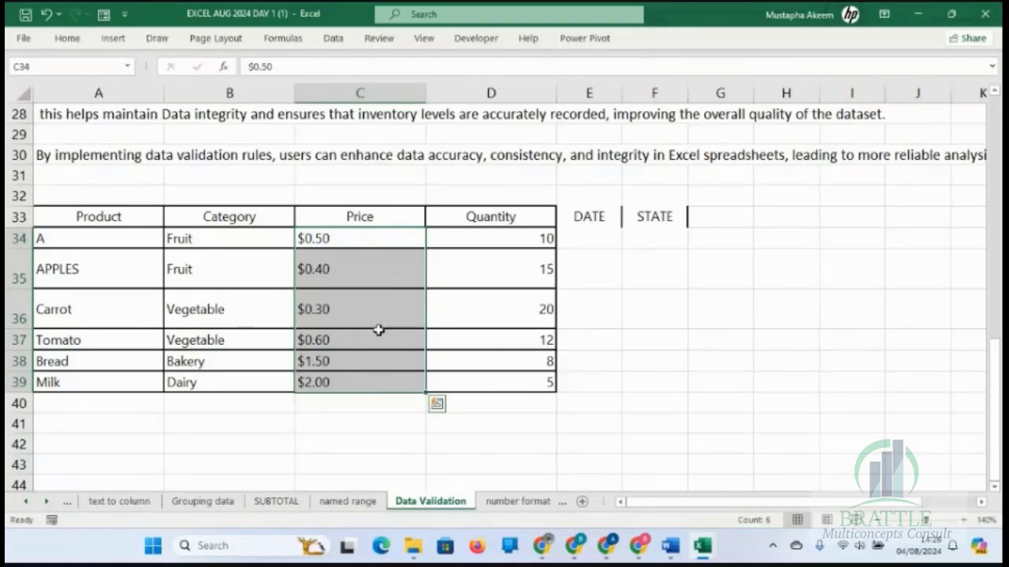
pyautogui.click(341, 39)
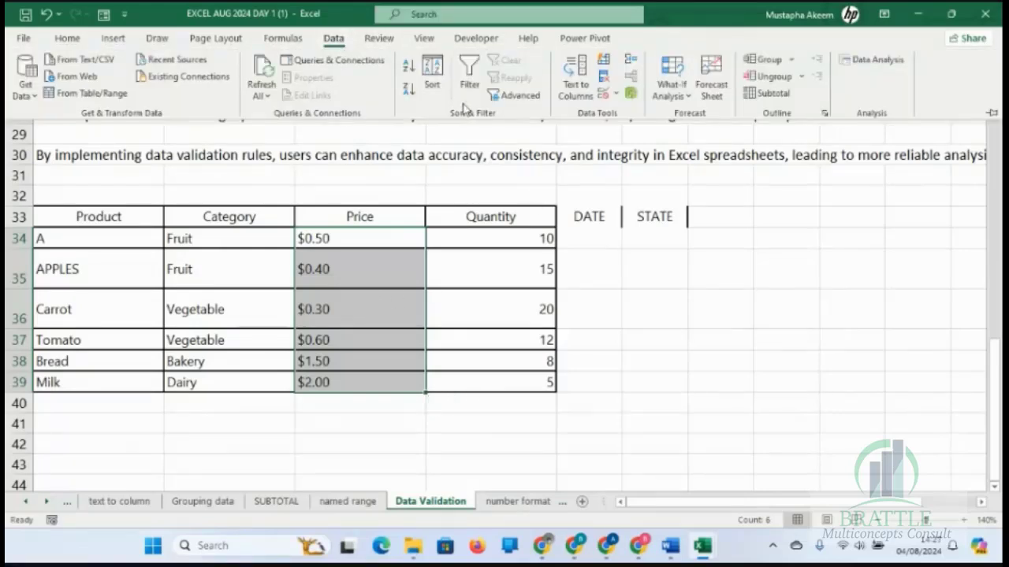
pyautogui.click(605, 96)
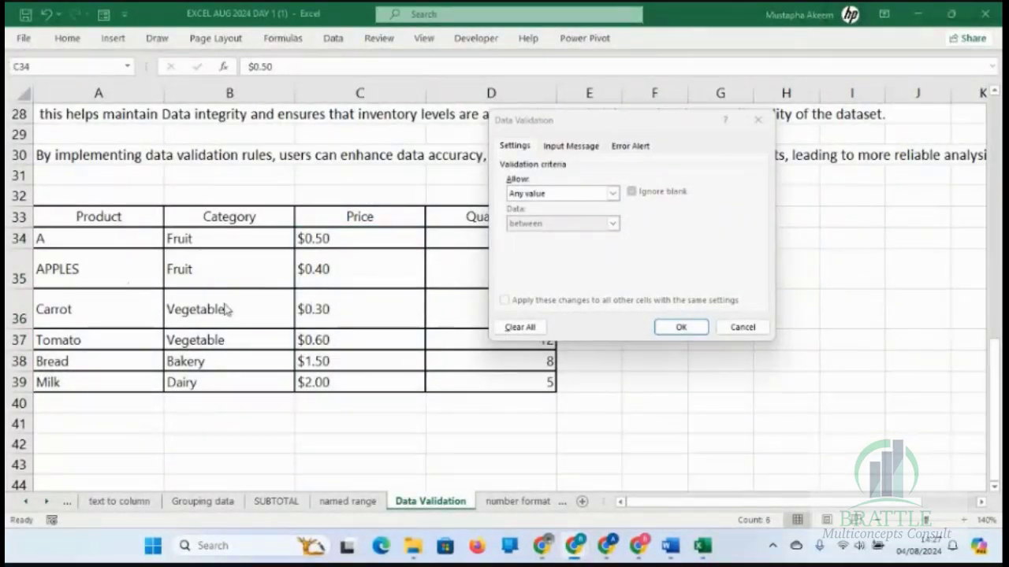
pyautogui.click(613, 193)
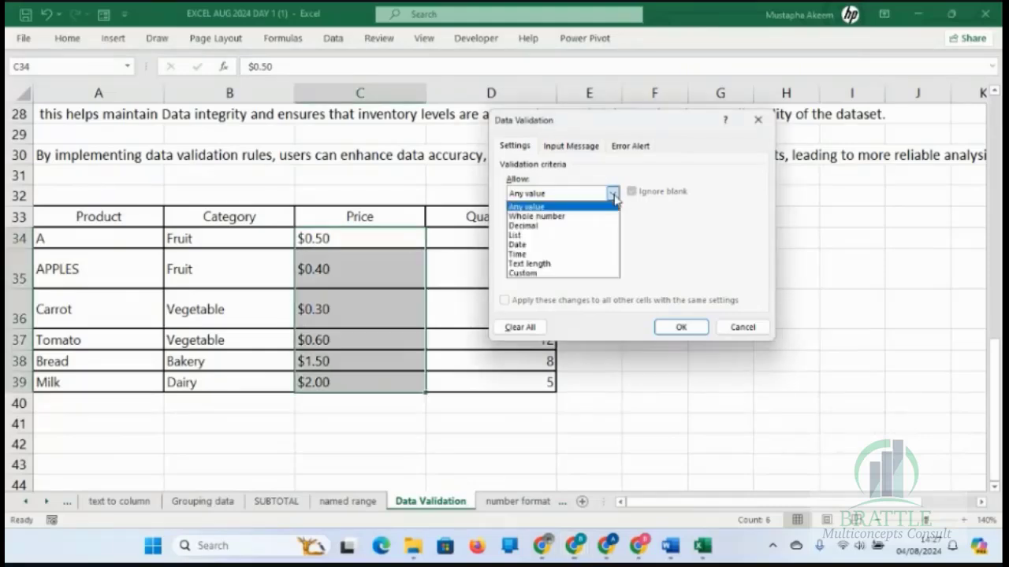
pyautogui.click(570, 227)
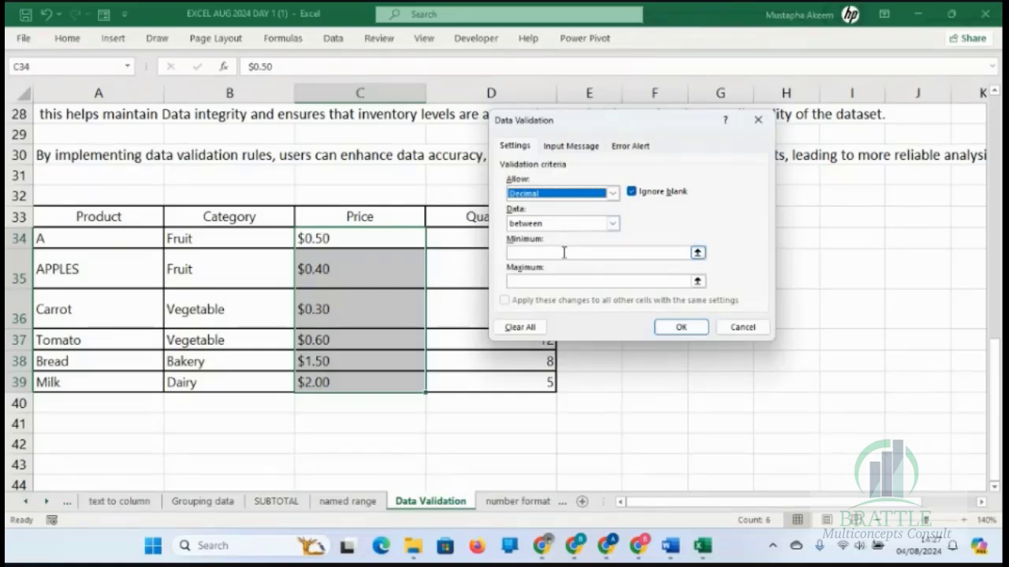
pyautogui.click(565, 254)
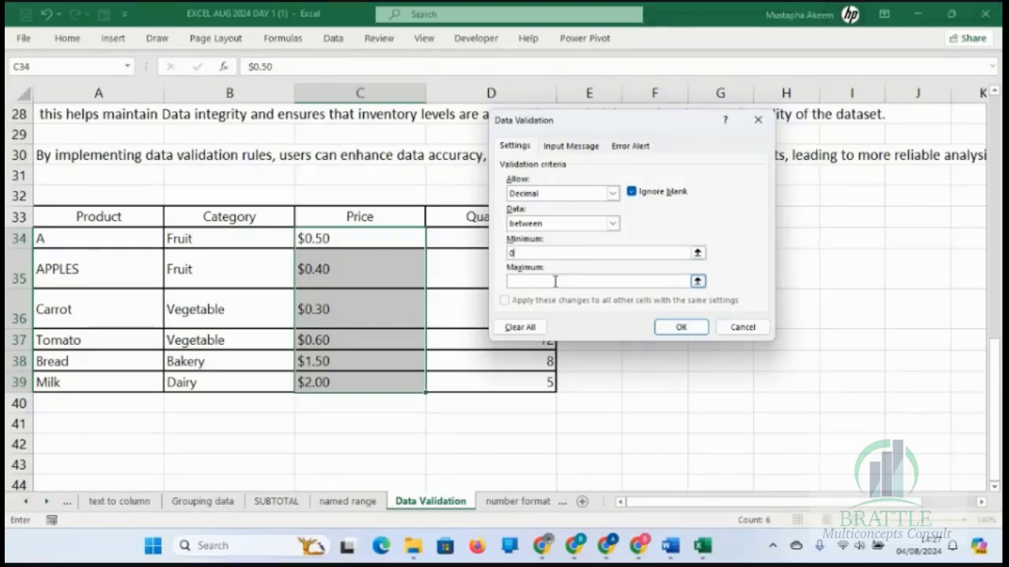
pyautogui.click(555, 282)
pyautogui.click(681, 327)
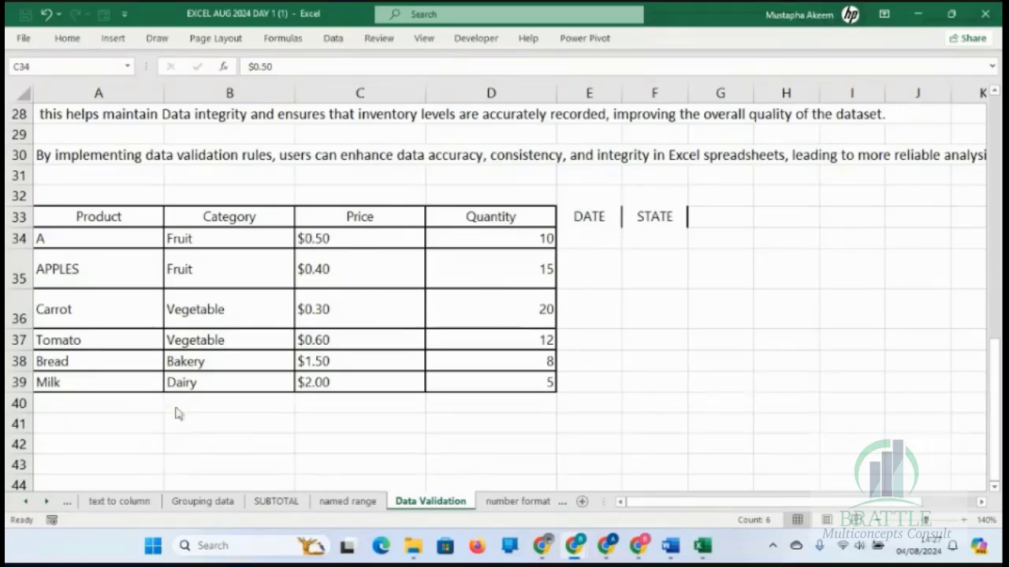
pyautogui.hotkey('ctrl', 'shift', 'Down')
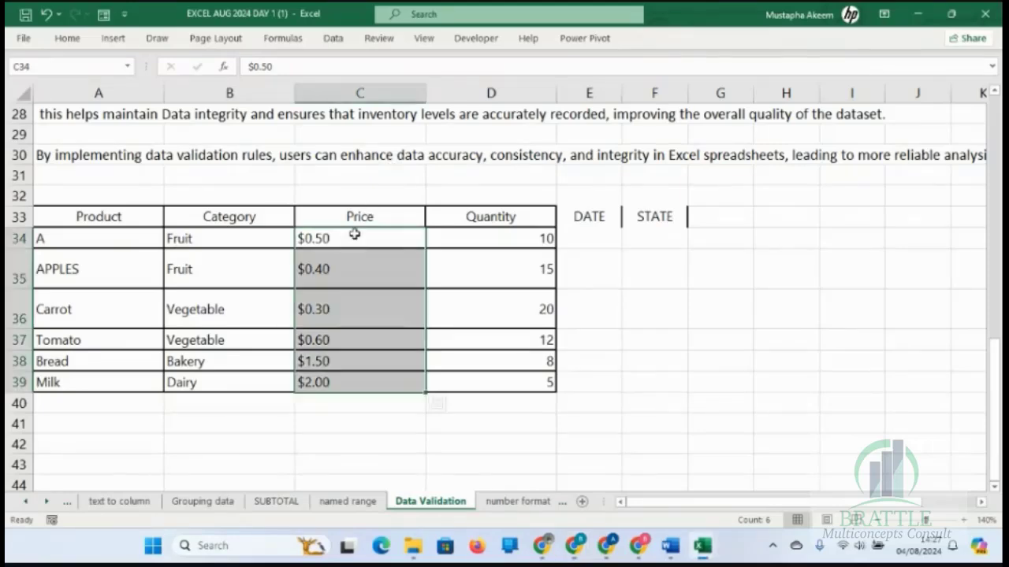
# Test the decimal rule by trying to replace the price in C34 with 1.5, and cancel the entry
pyautogui.hotkey('shift', 'Up')
pyautogui.click(354, 234)
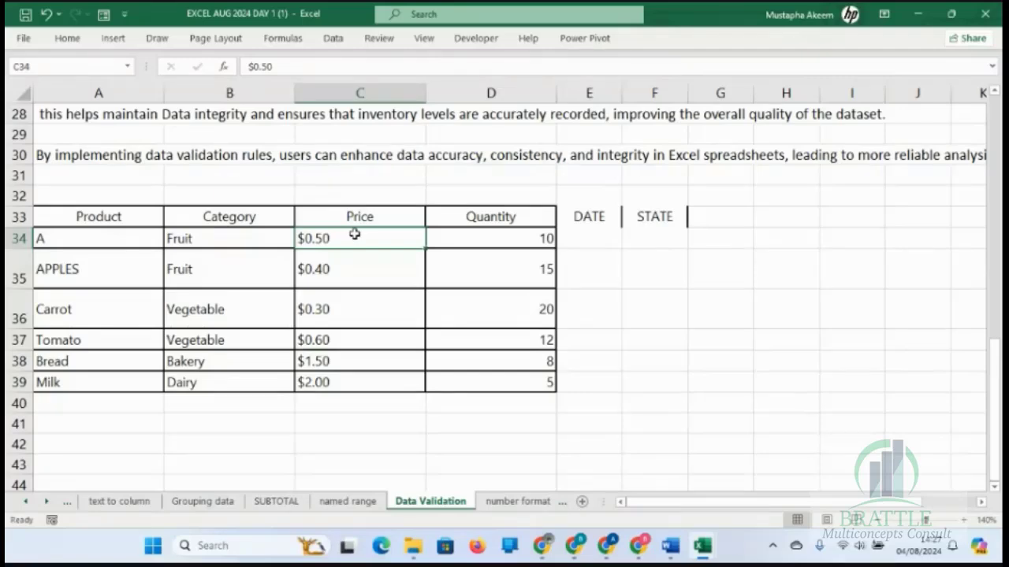
pyautogui.write('1.5')
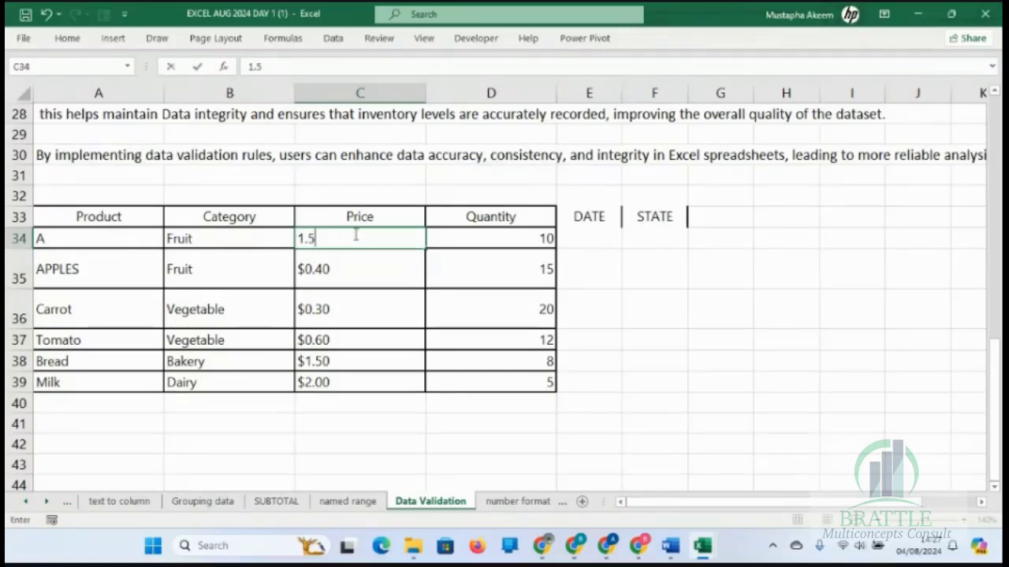
pyautogui.press('Return')
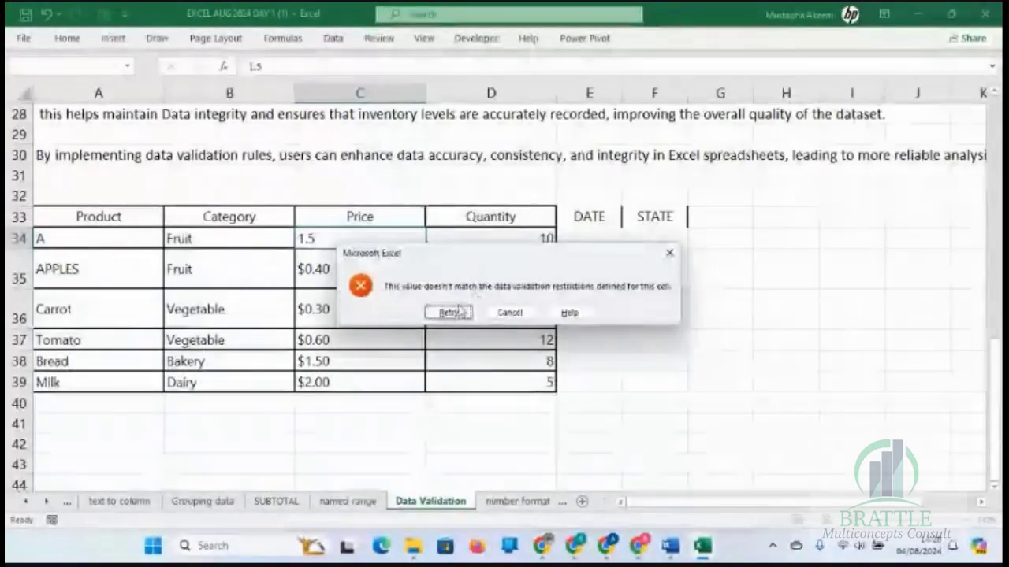
pyautogui.click(508, 313)
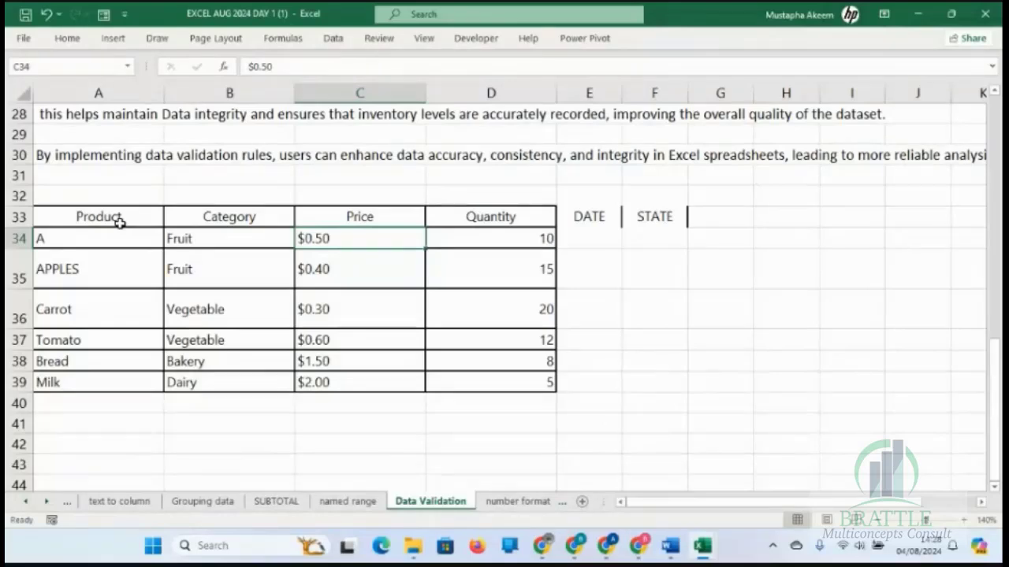
# Review the Decimal validation criteria applied to the prices in C34:C39, checking the allowed type, condition and limits
pyautogui.click(345, 241)
pyautogui.moveTo(345, 248); pyautogui.dragTo(350, 383)
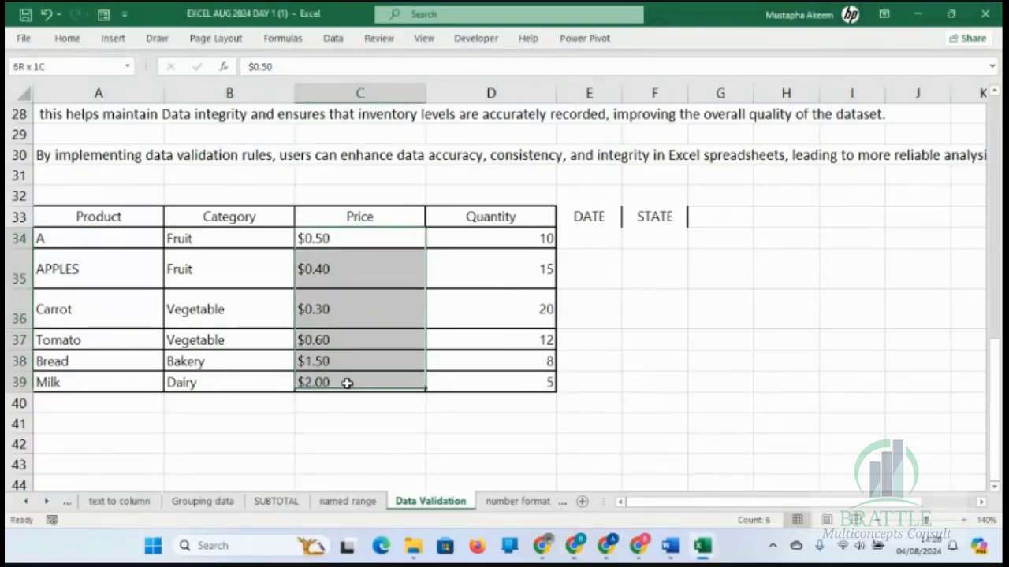
pyautogui.click(333, 38)
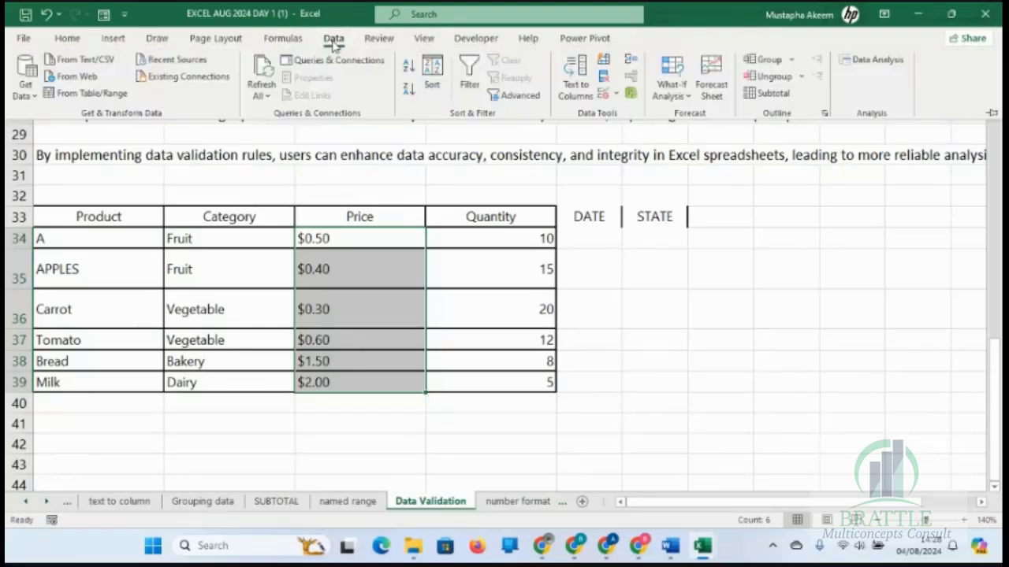
pyautogui.click(606, 96)
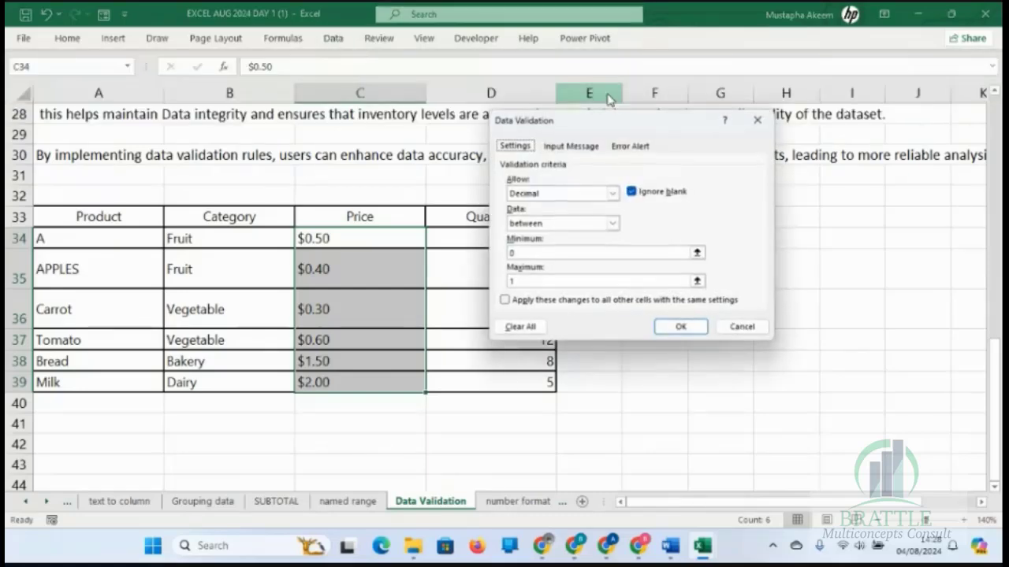
pyautogui.click(612, 194)
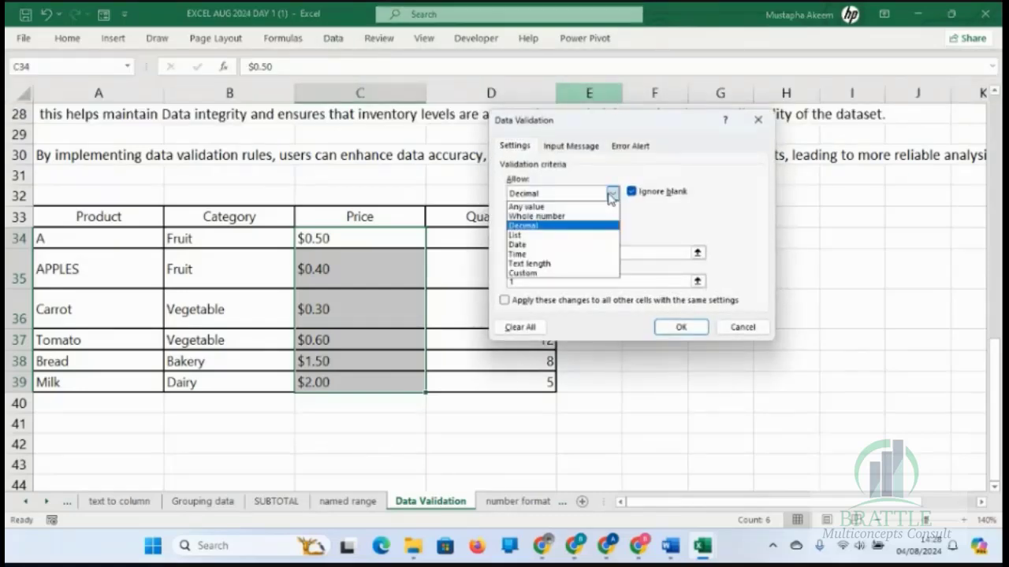
pyautogui.click(569, 226)
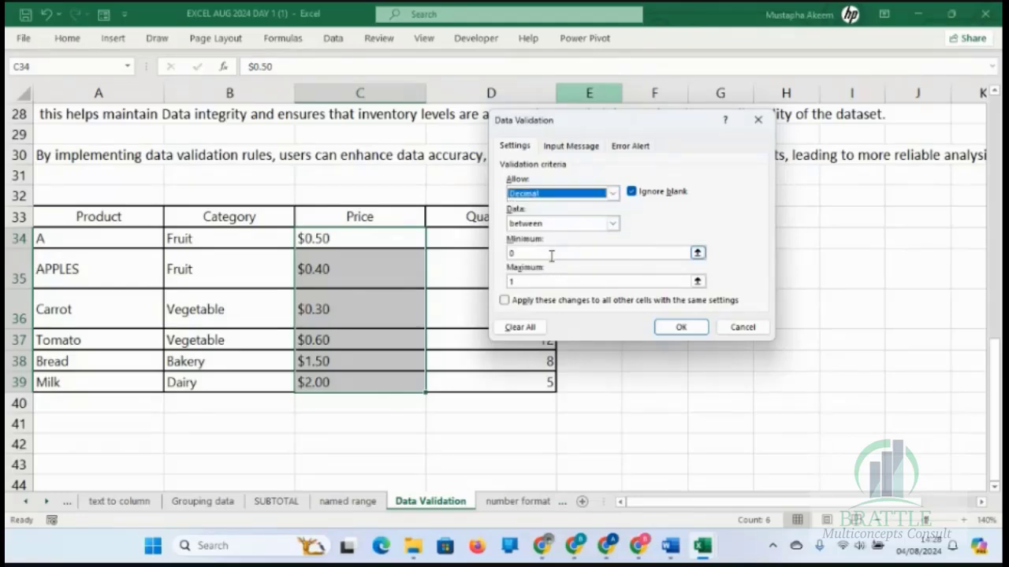
pyautogui.click(552, 254)
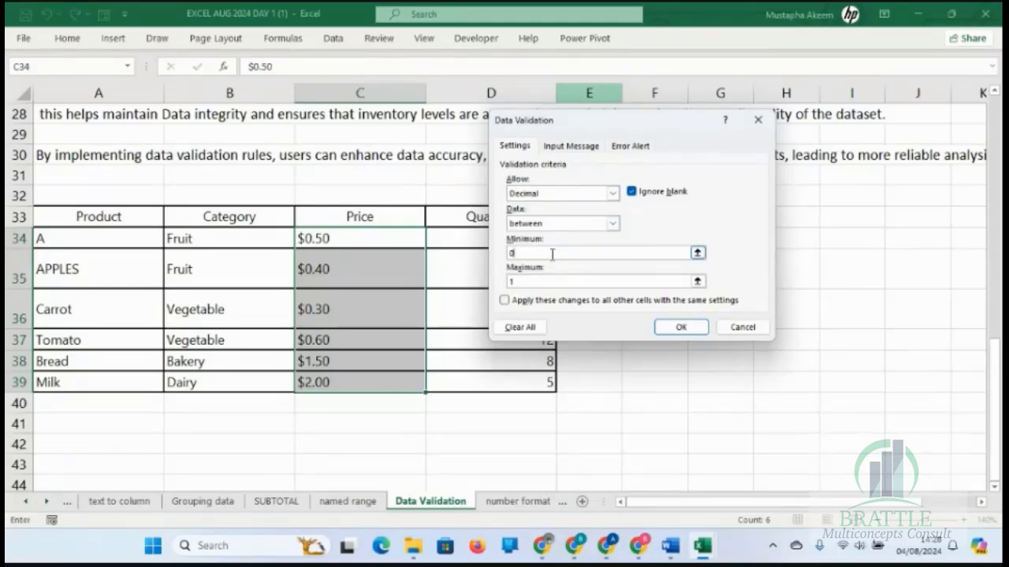
pyautogui.click(612, 225)
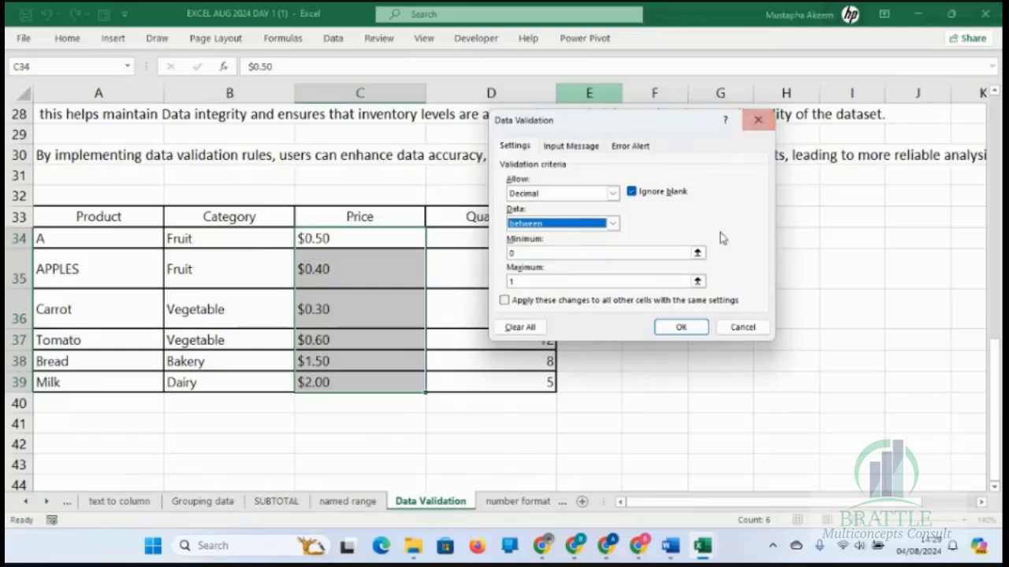
pyautogui.click(681, 327)
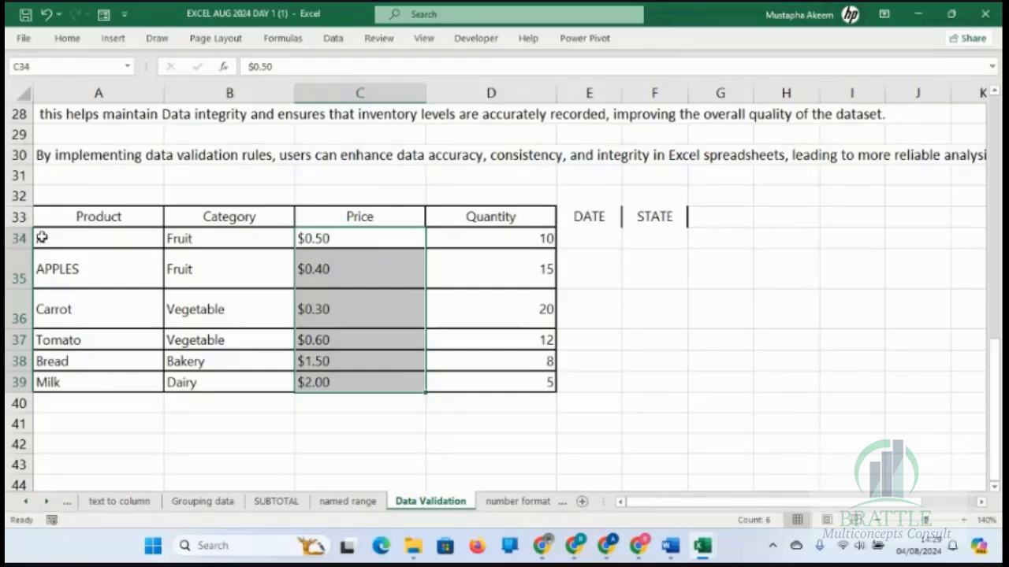
pyautogui.click(41, 238)
pyautogui.write('A')
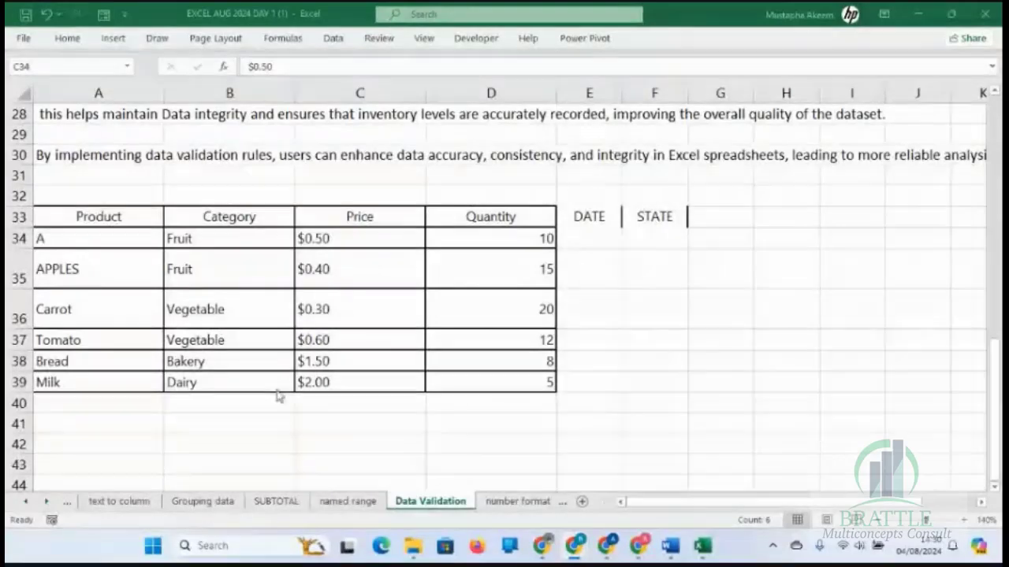
pyautogui.click(363, 240)
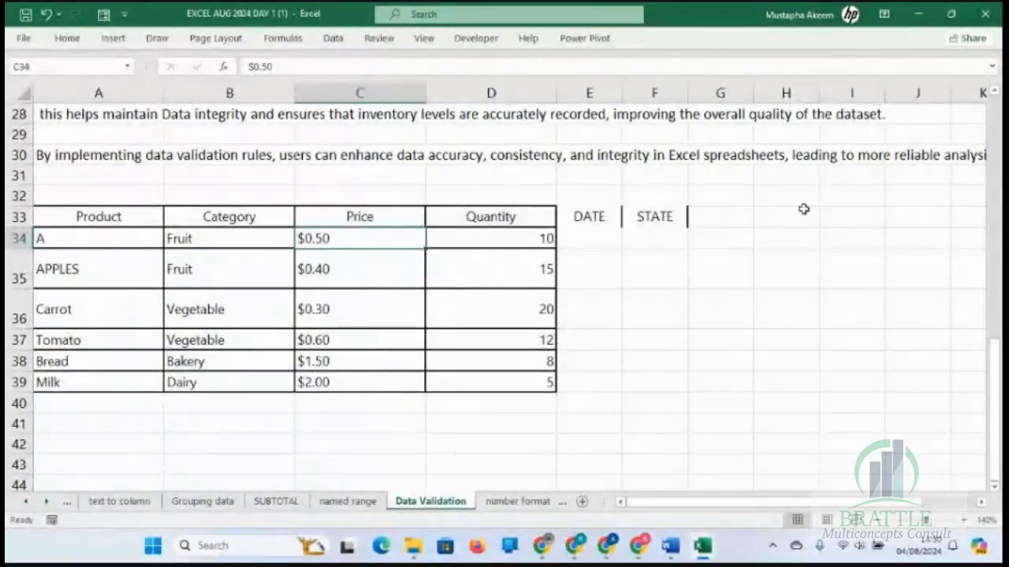
# Start a data validation rule for the DATE cells E34:E39 that allows only Date values
pyautogui.click(597, 244)
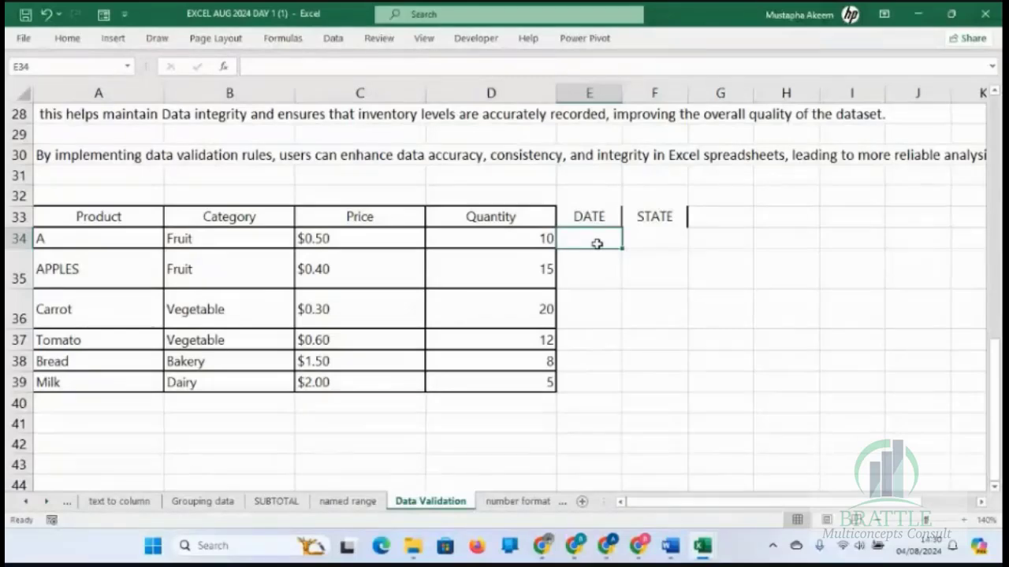
pyautogui.moveTo(596, 243); pyautogui.dragTo(594, 382)
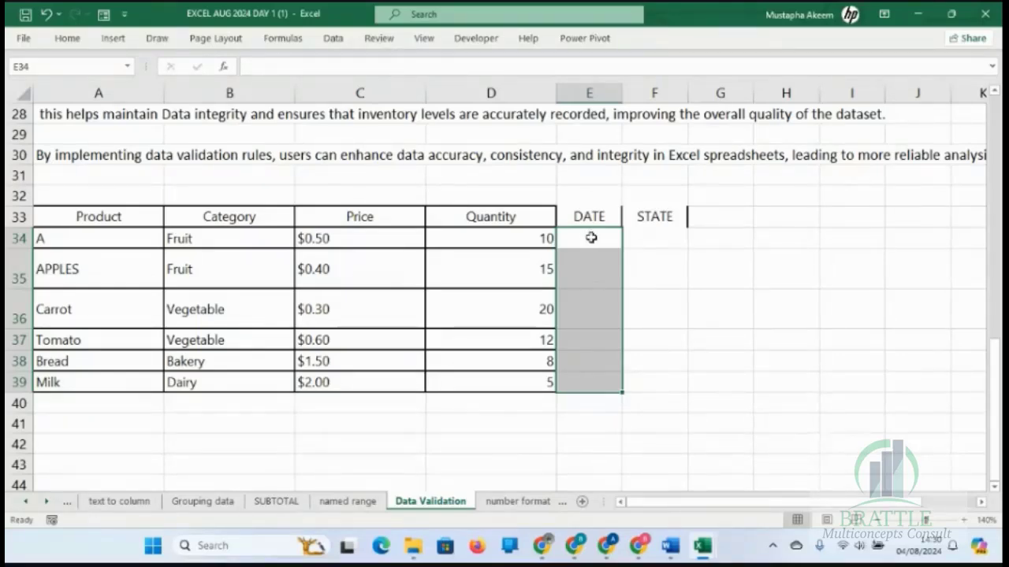
pyautogui.moveTo(590, 234); pyautogui.dragTo(592, 383)
pyautogui.click(326, 44)
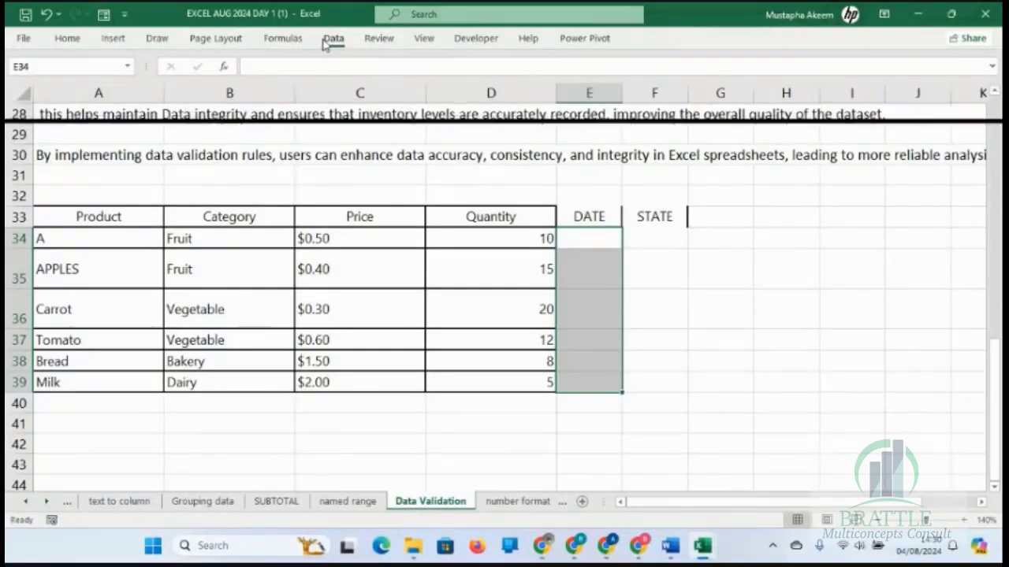
pyautogui.click(606, 98)
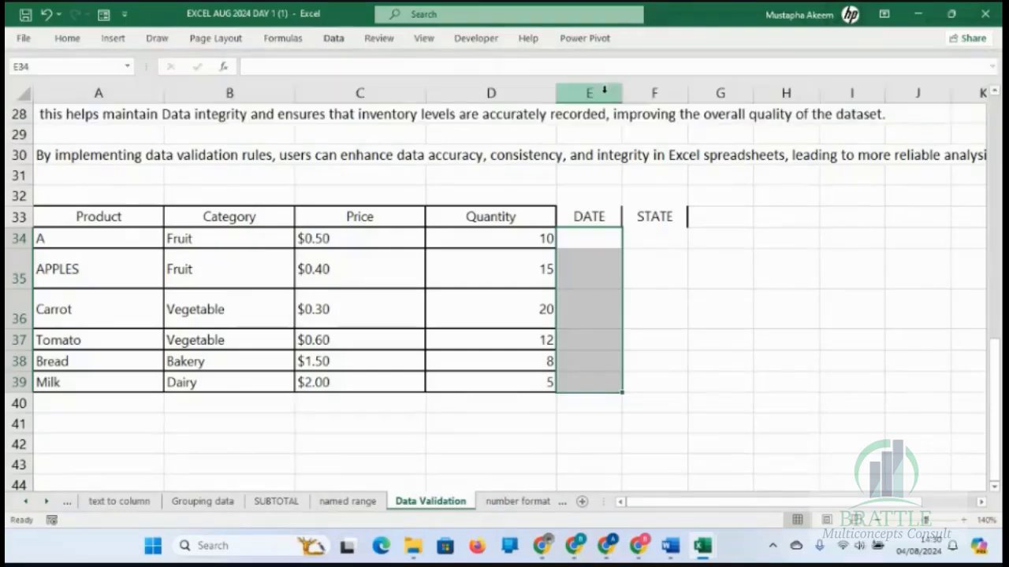
pyautogui.click(612, 195)
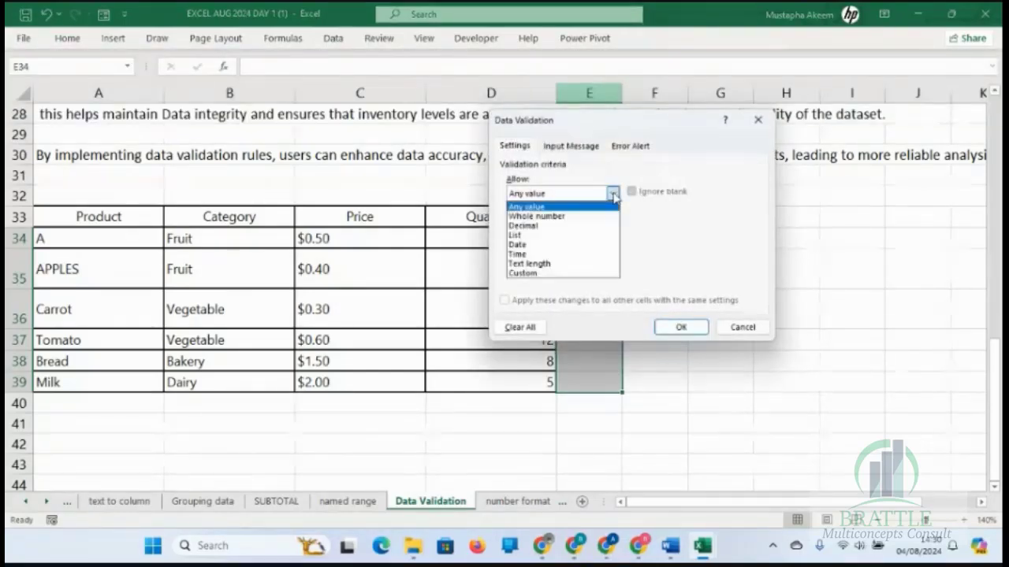
pyautogui.click(562, 246)
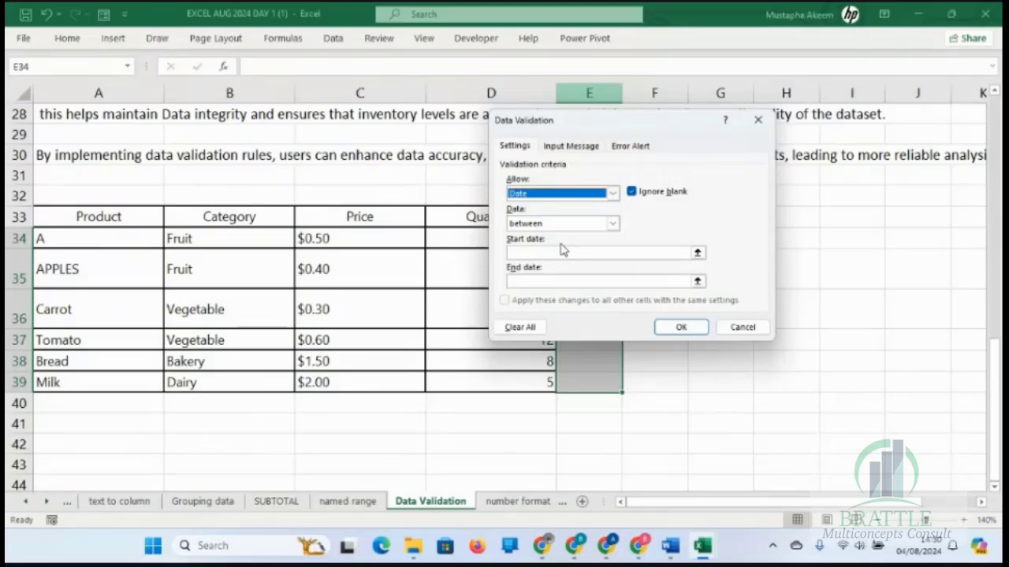
# Set the date rule's start date to 1/1/2024 and end date to 31/12/2024, and apply it
pyautogui.click(675, 252)
pyautogui.write('1/')
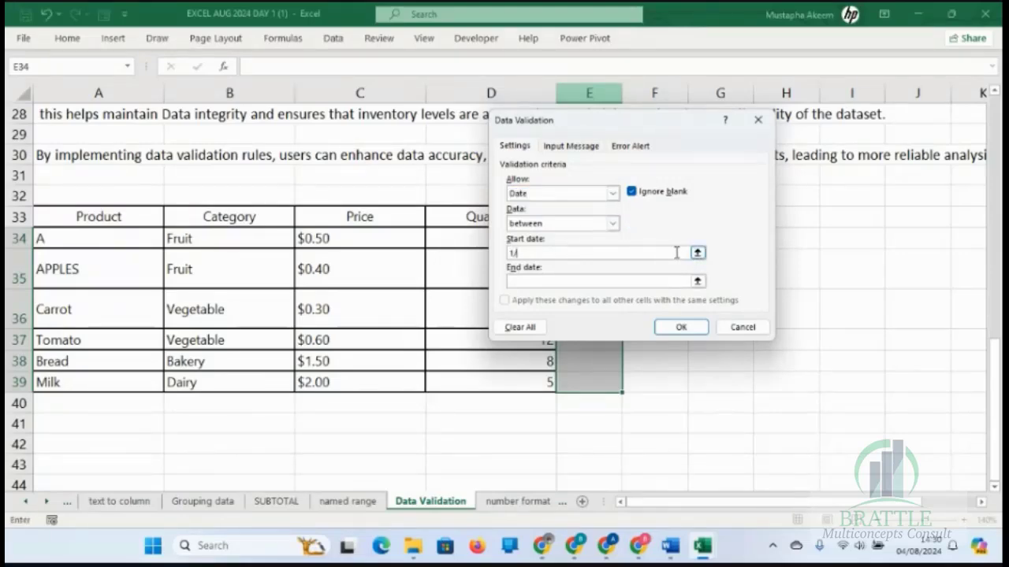
pyautogui.write('1/2024')
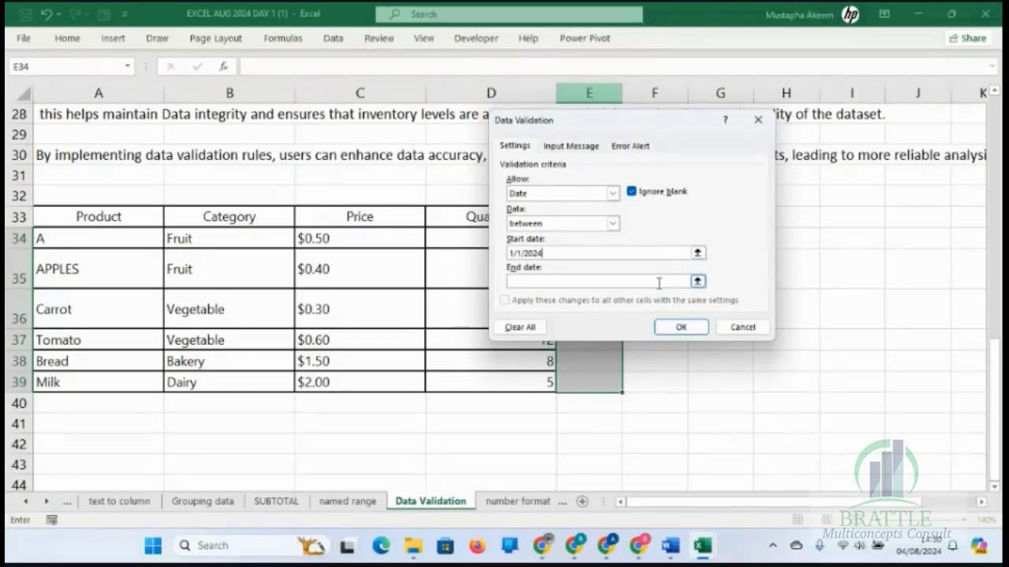
pyautogui.click(659, 282)
pyautogui.write('31/12/2024')
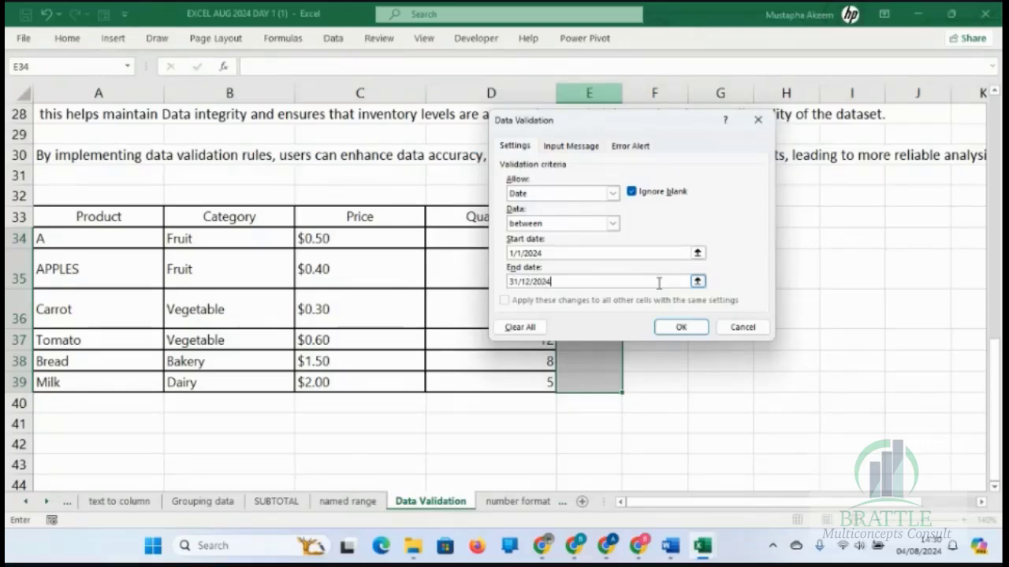
pyautogui.click(677, 327)
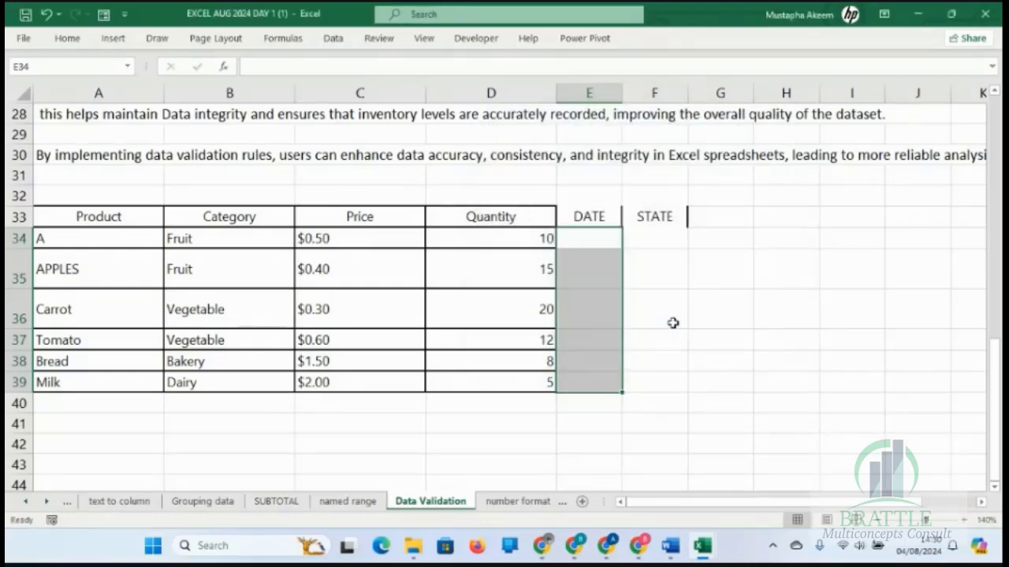
# Enter the date 12/3/24 in E34 to test a value within the allowed range
pyautogui.click(606, 239)
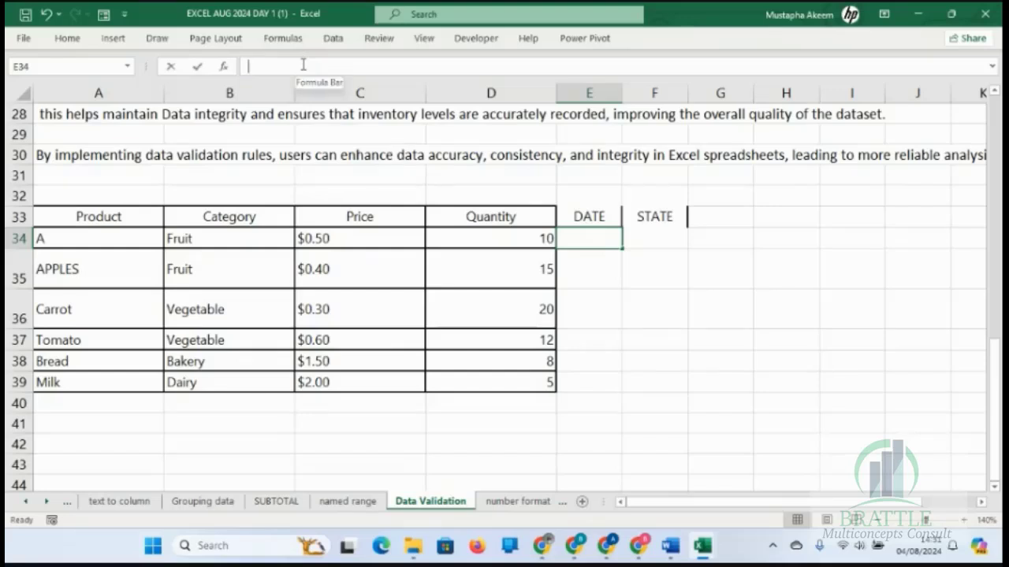
pyautogui.write('12/3')
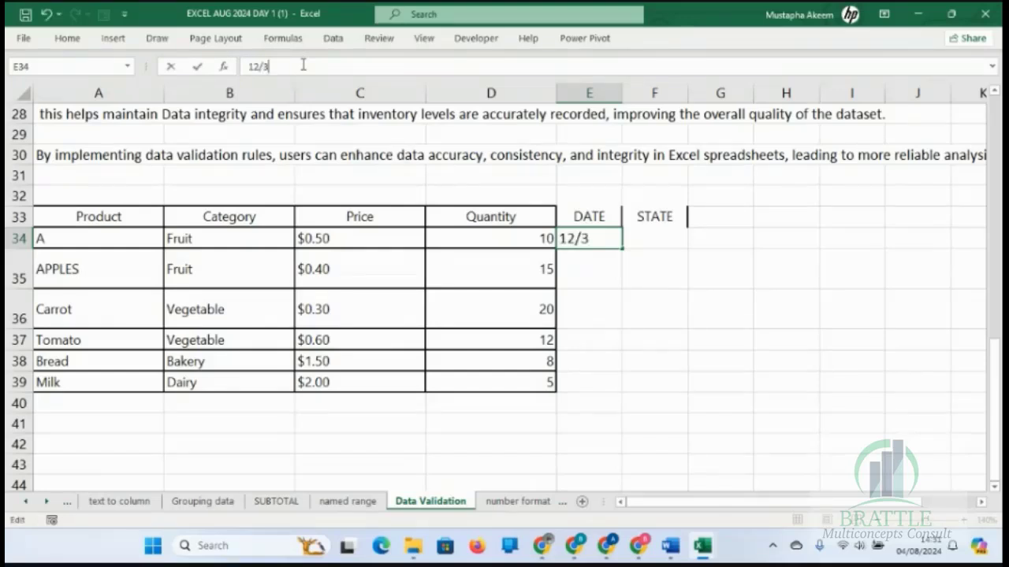
pyautogui.write('/1')
pyautogui.press('BackSpace')
pyautogui.write('24')
pyautogui.press('Return')
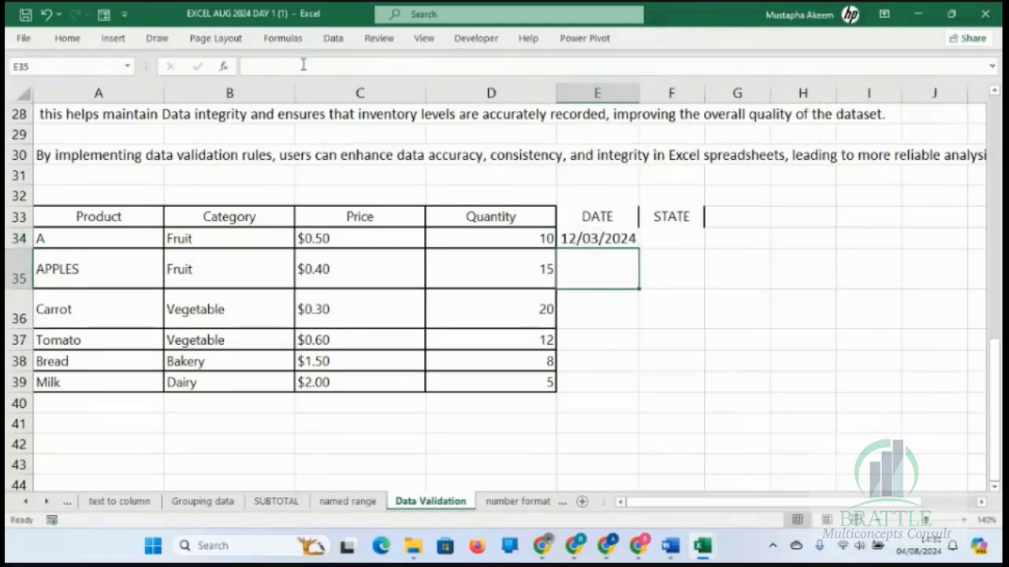
# Test the date rule by trying to enter 12/3/23 in E35, and cancel the entry
pyautogui.write('12/3')
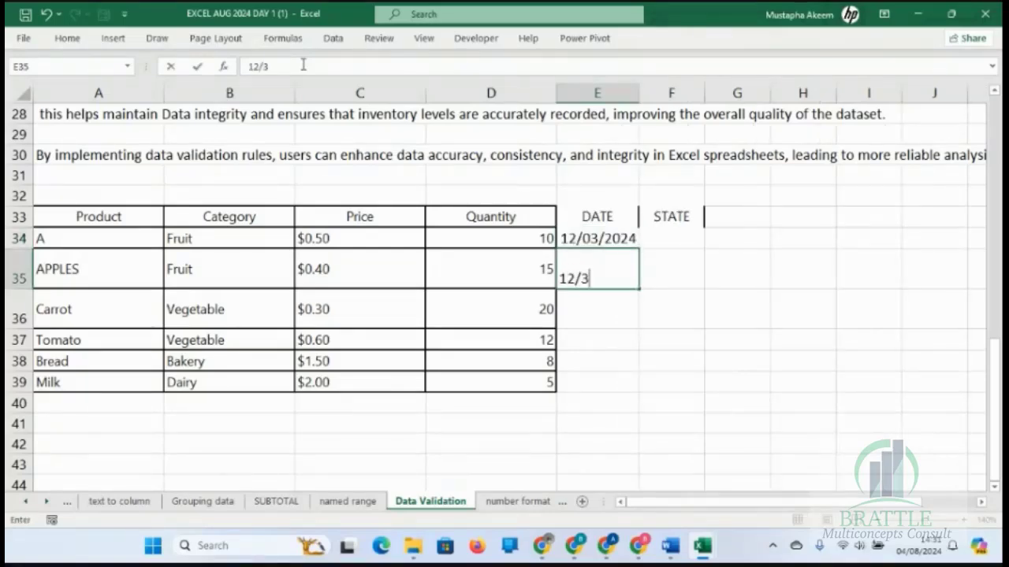
pyautogui.write('/23')
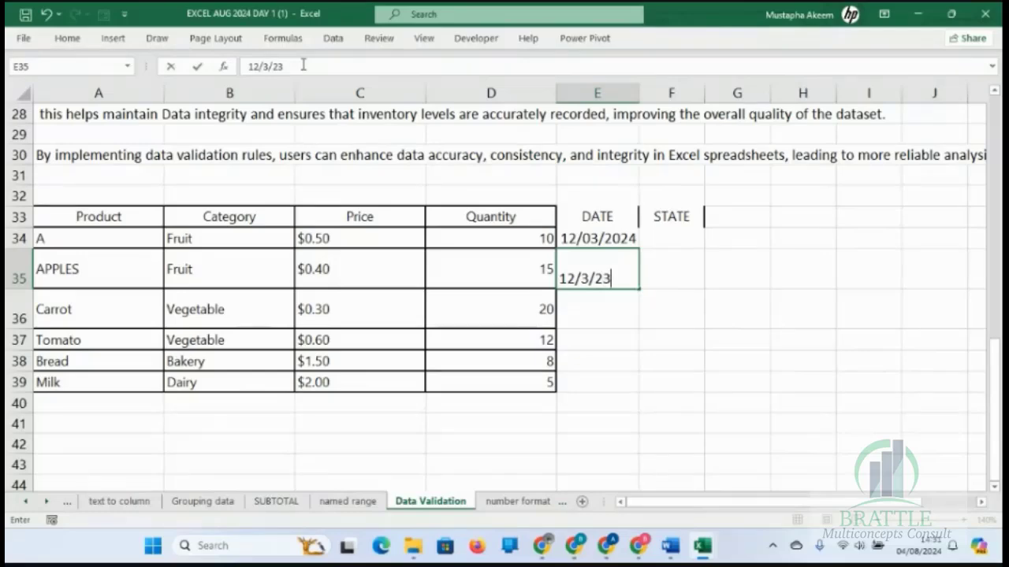
pyautogui.press('Return')
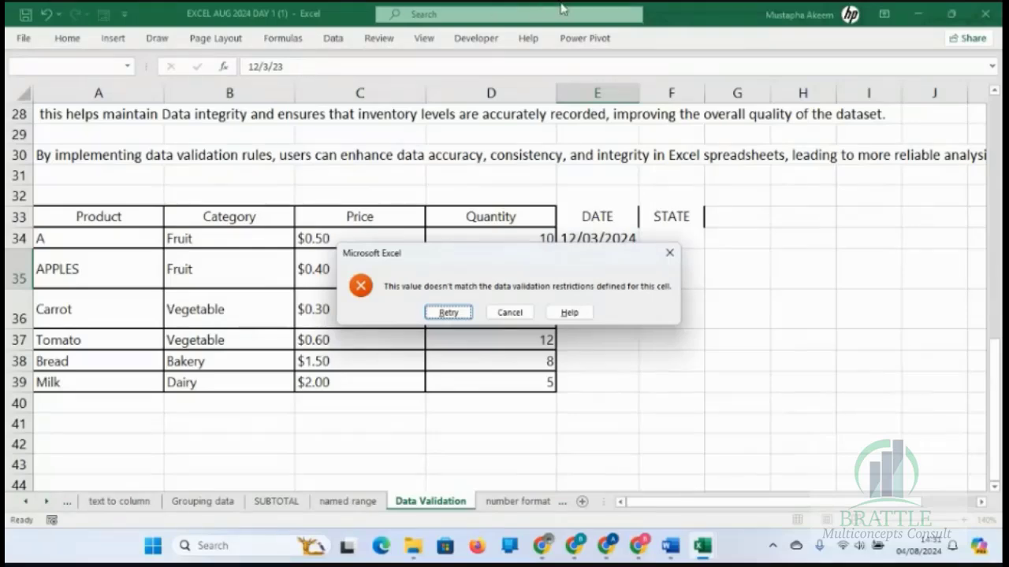
pyautogui.click(670, 253)
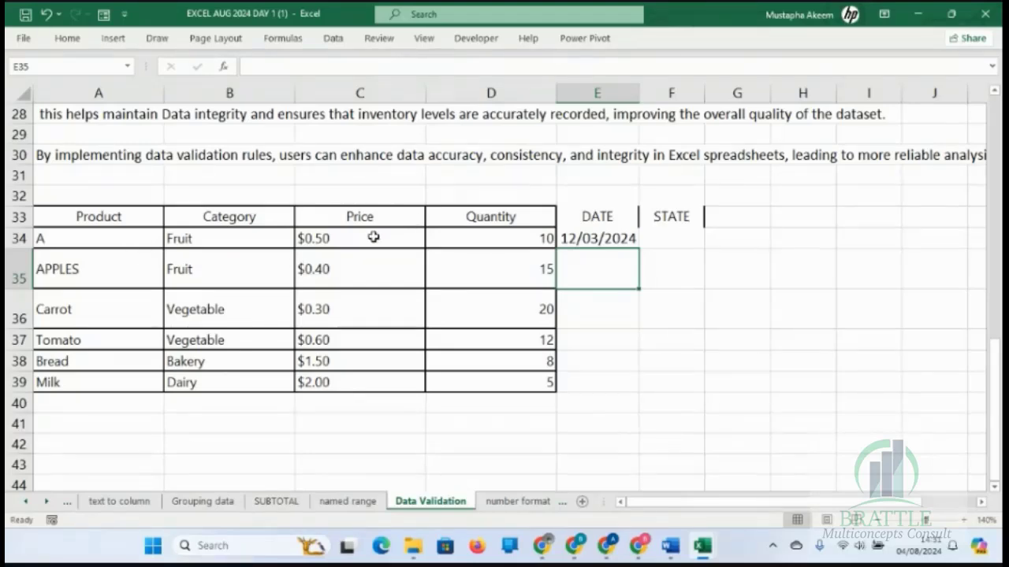
pyautogui.moveTo(373, 237); pyautogui.dragTo(379, 387)
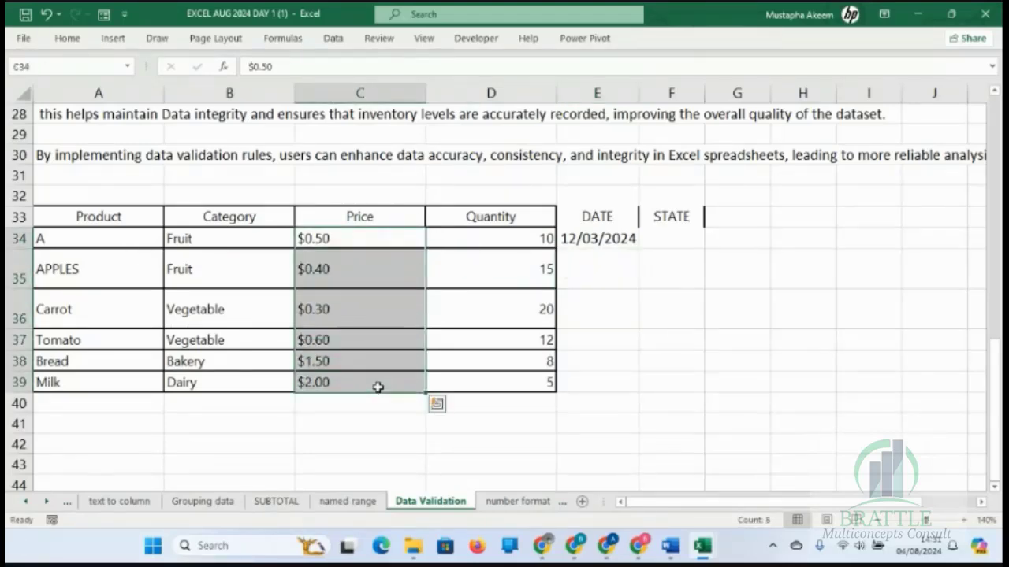
pyautogui.click(607, 239)
pyautogui.moveTo(606, 239); pyautogui.dragTo(610, 388)
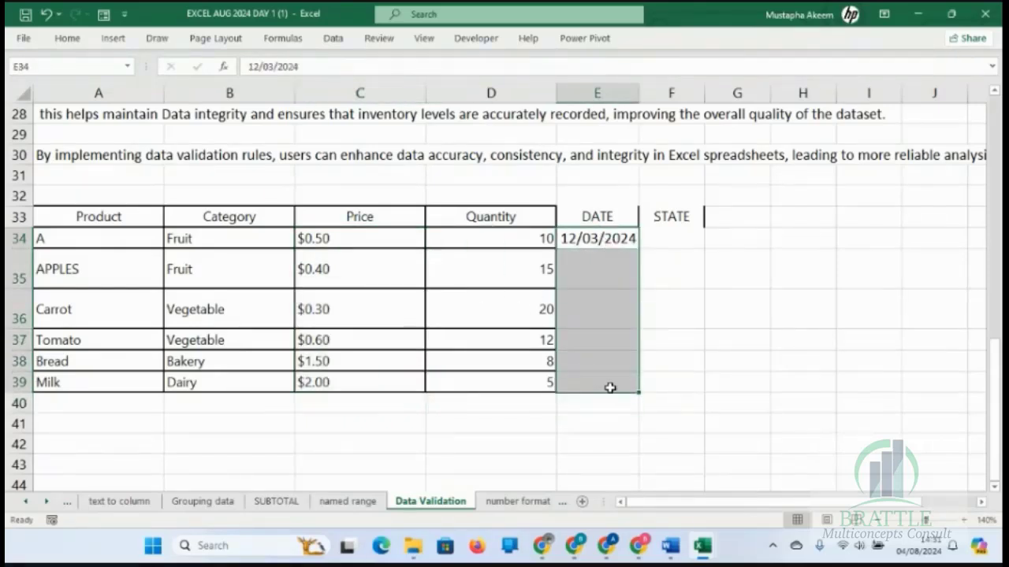
# Widen the STATE column F and select its header cell F33
pyautogui.click(689, 235)
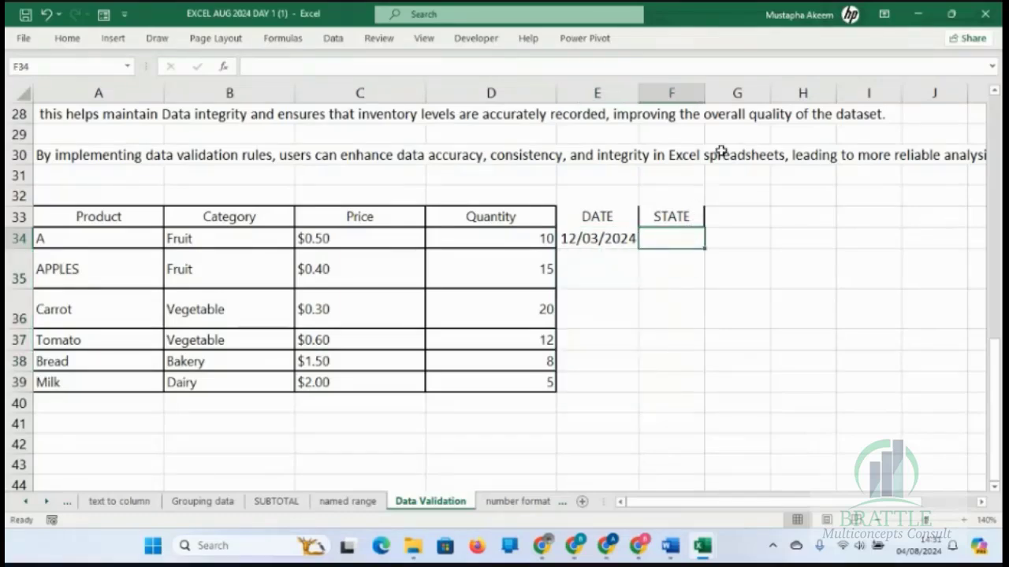
pyautogui.moveTo(705, 93); pyautogui.dragTo(735, 93)
pyautogui.click(690, 213)
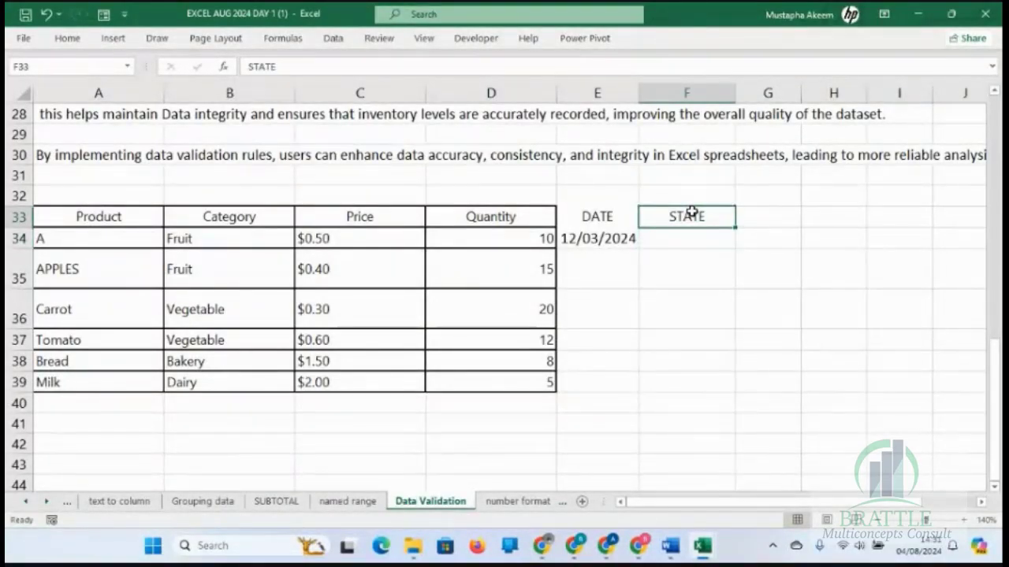
pyautogui.moveTo(694, 239); pyautogui.dragTo(688, 383)
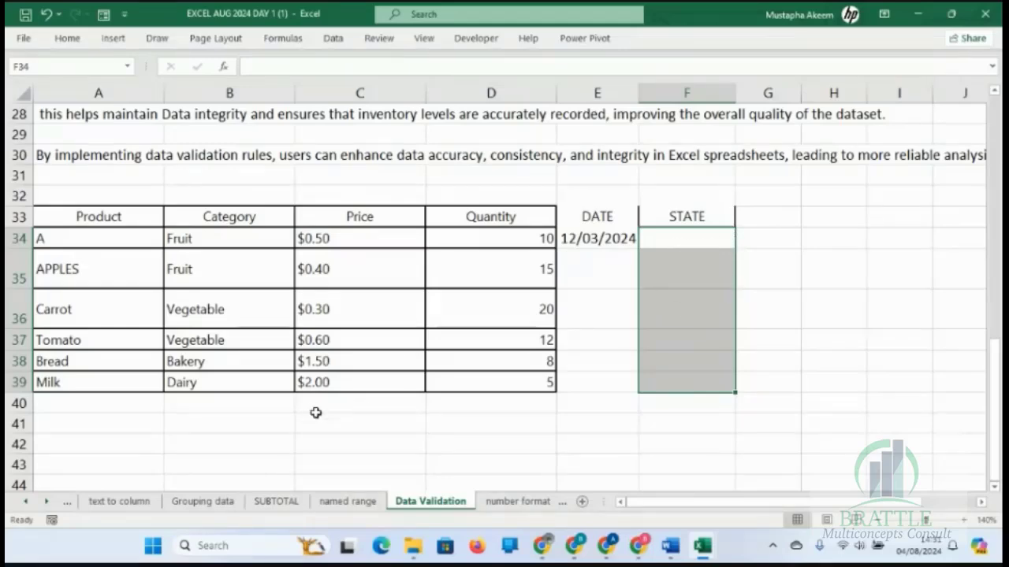
pyautogui.click(608, 238)
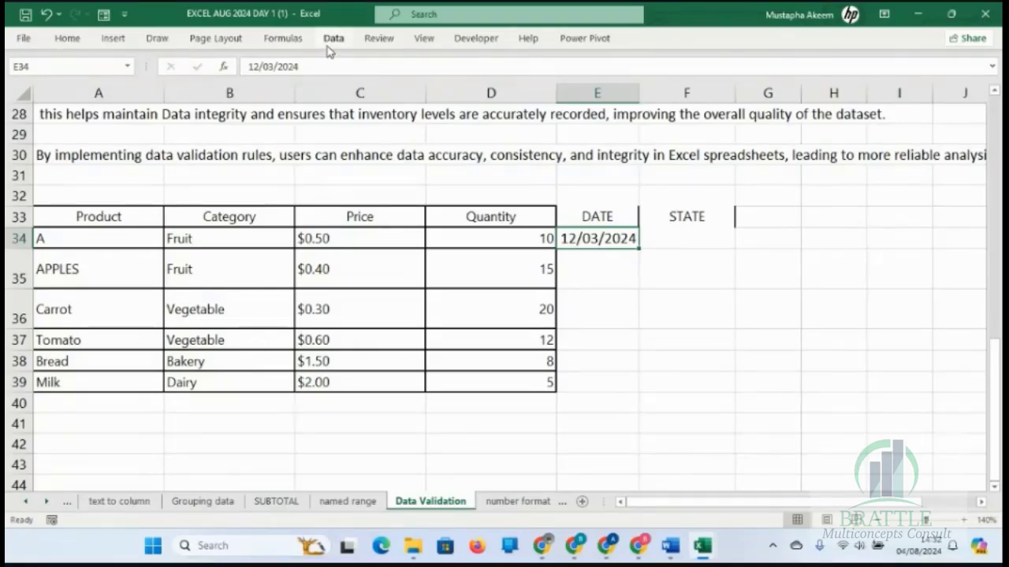
pyautogui.click(68, 39)
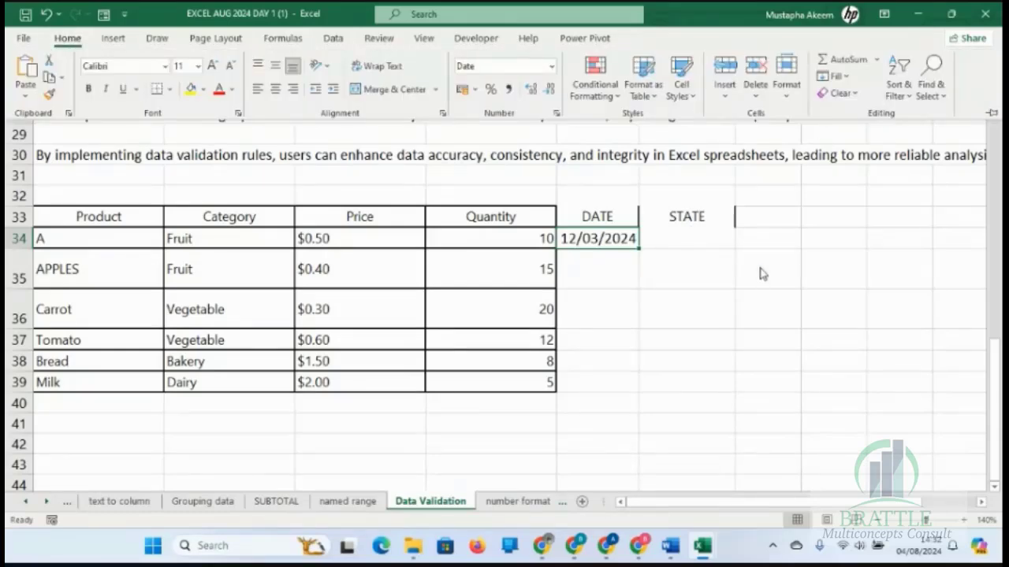
pyautogui.click(694, 252)
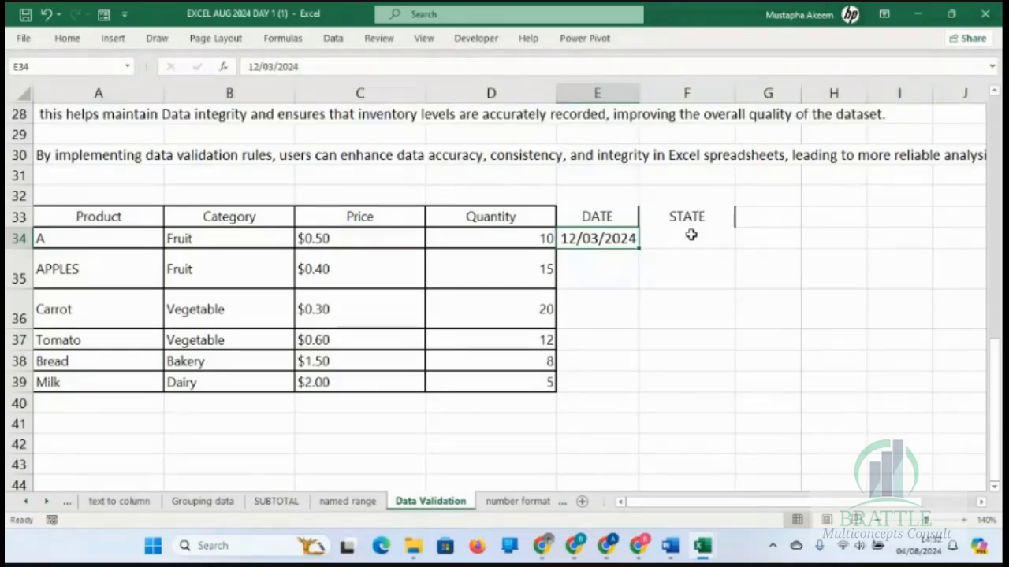
pyautogui.click(691, 237)
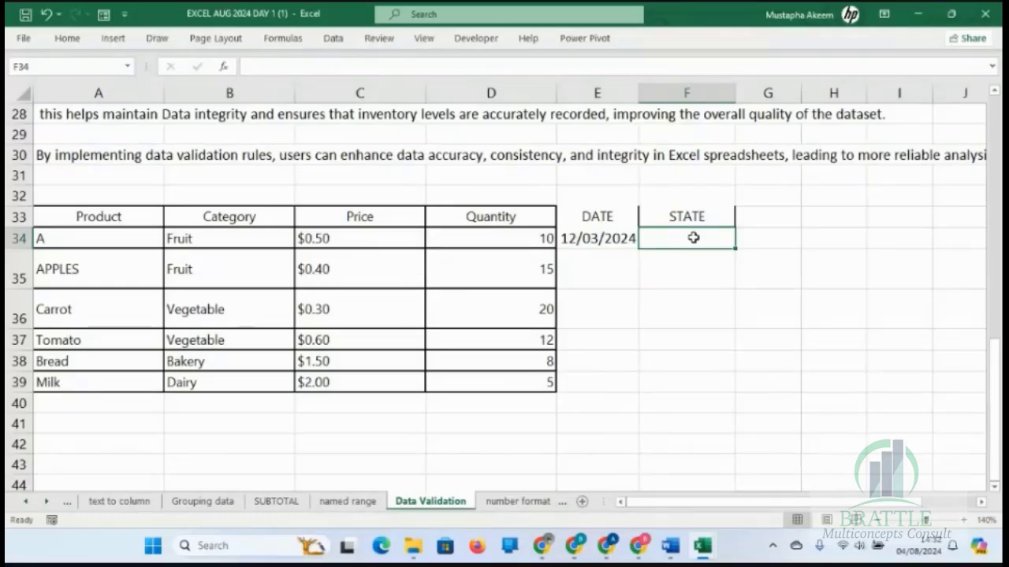
# Enter the state names OSUN, KWARA, EDO, KANO and RIVERS down cells H33:H37 as the source list, and select them
pyautogui.click(844, 221)
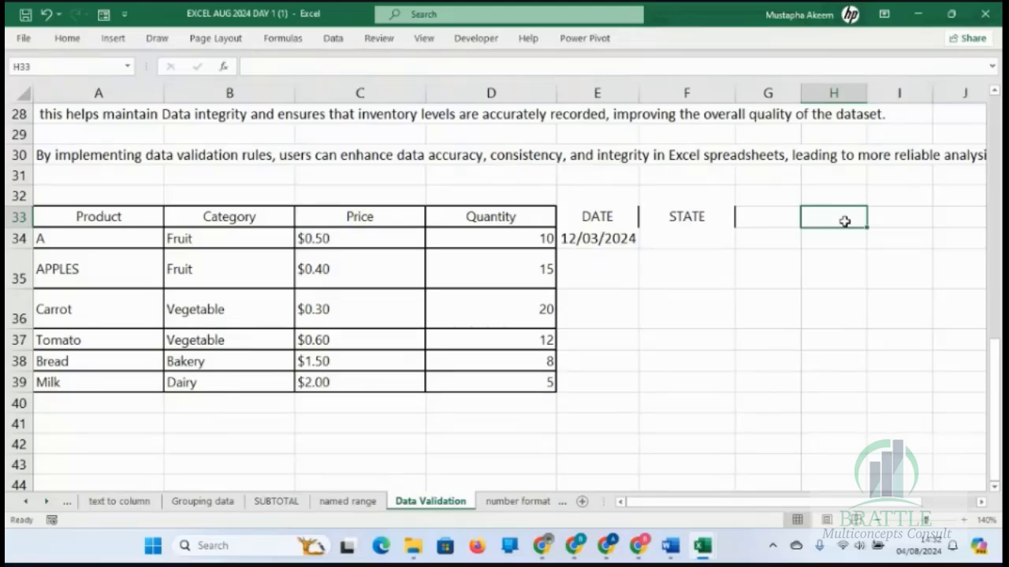
pyautogui.write('OSUN')
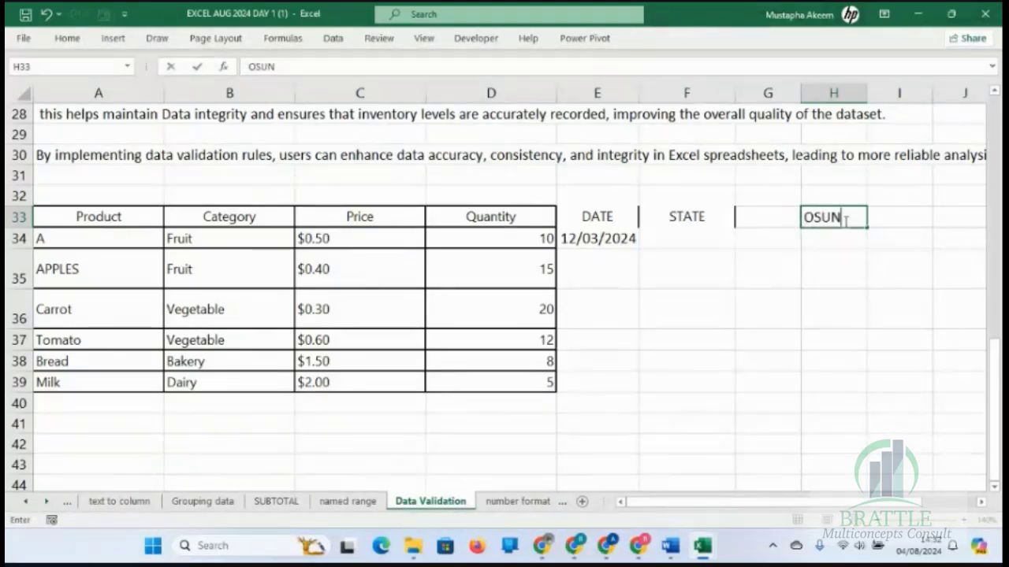
pyautogui.press('Return')
pyautogui.write('KWARA')
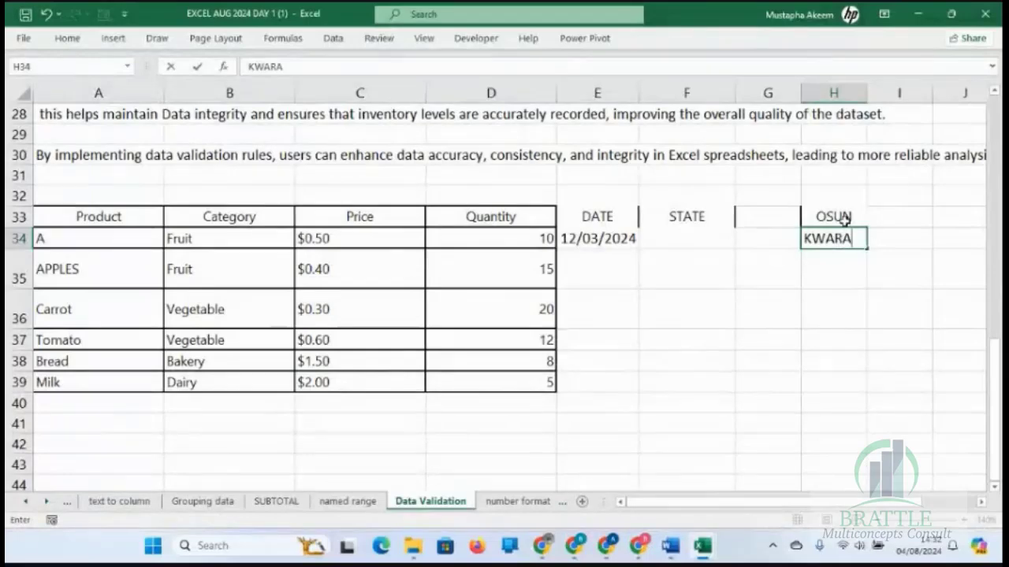
pyautogui.press('Return')
pyautogui.write('EDO')
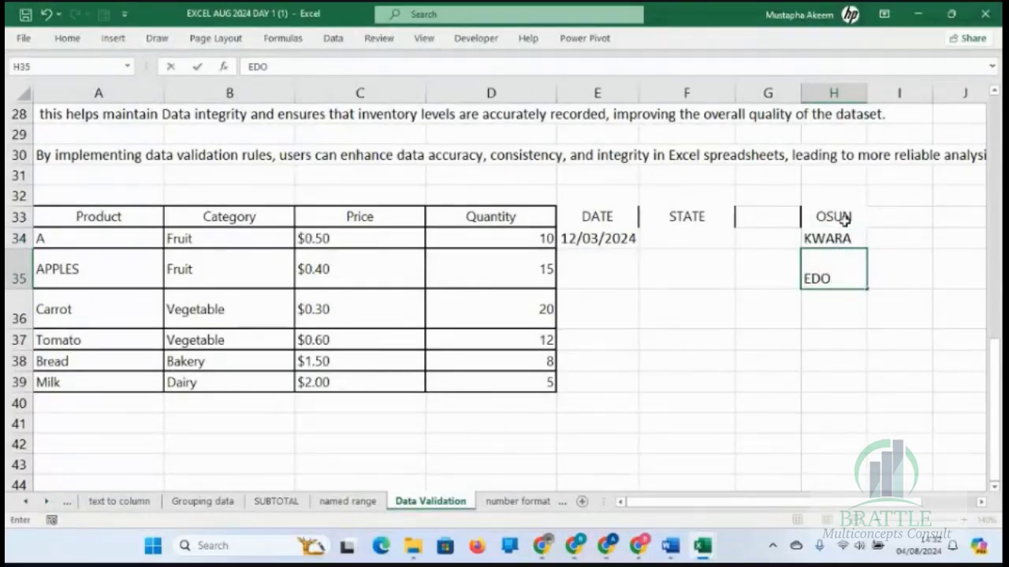
pyautogui.press('Return')
pyautogui.write('KANO')
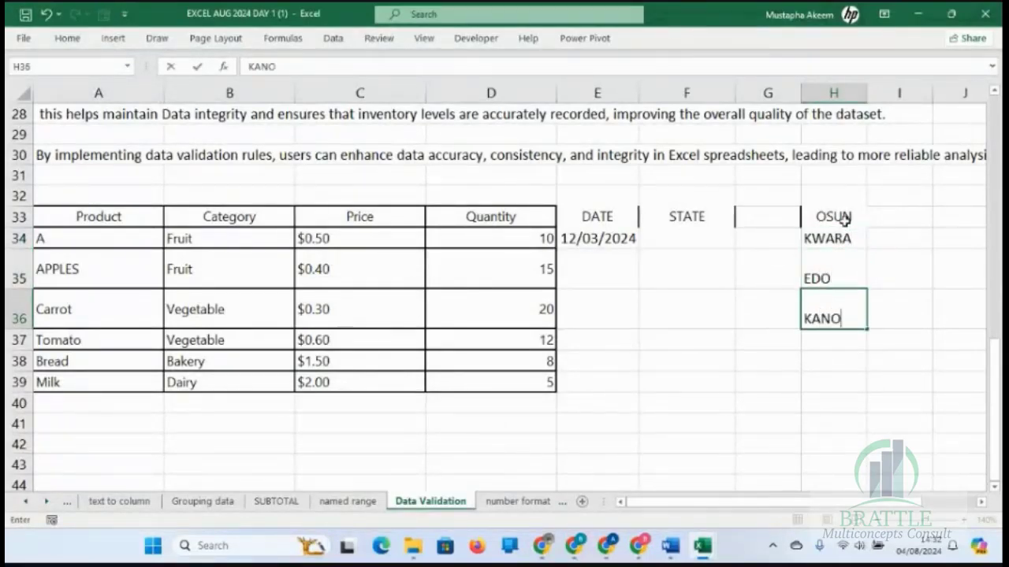
pyautogui.press('Return')
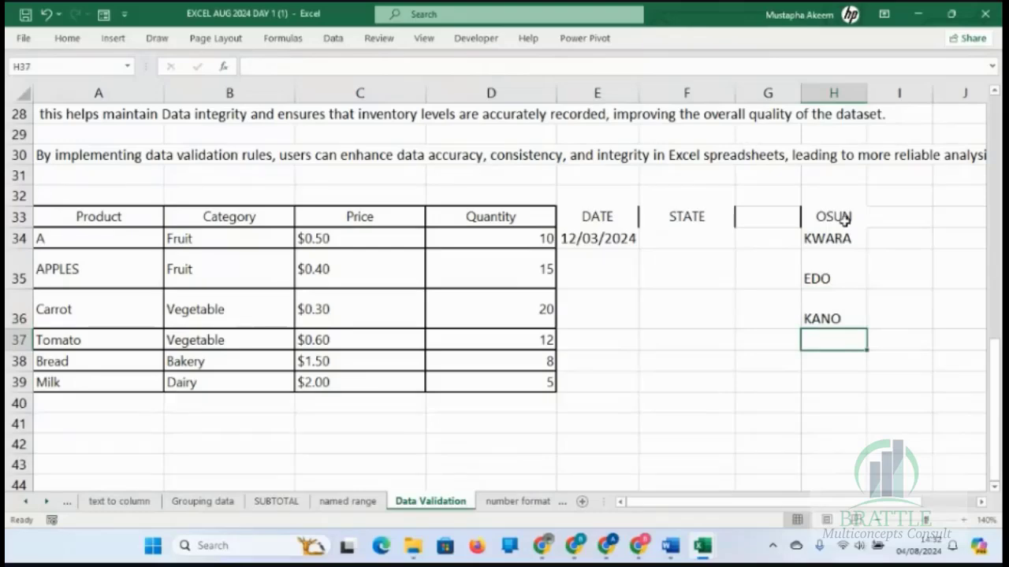
pyautogui.write('RIVERS')
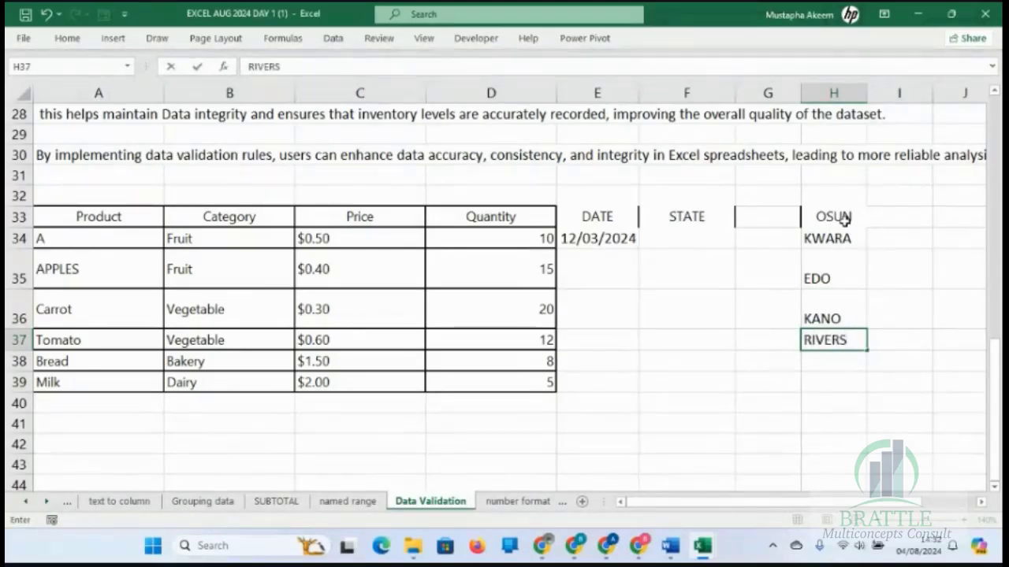
pyautogui.press('Return')
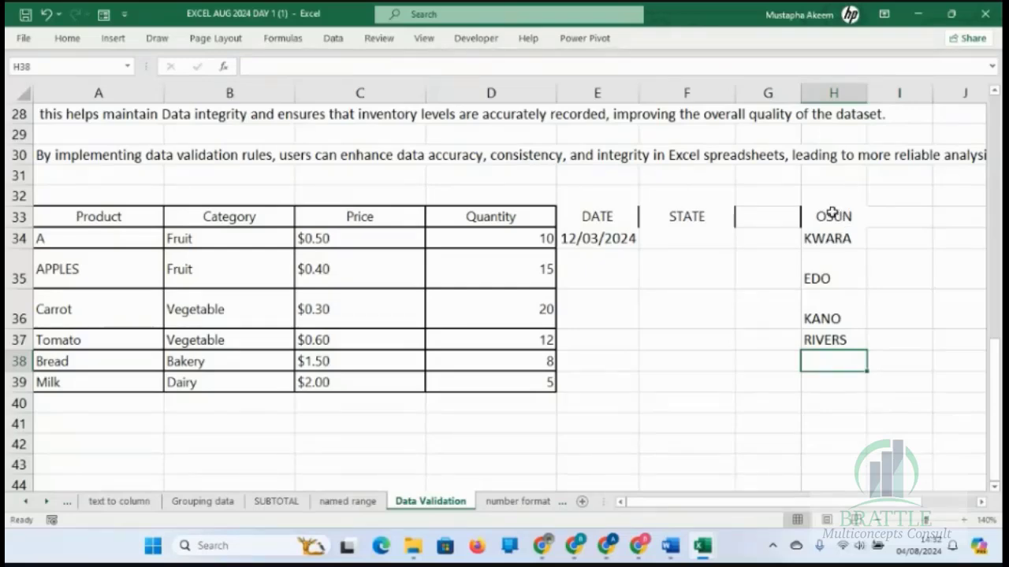
pyautogui.moveTo(832, 212); pyautogui.dragTo(841, 344)
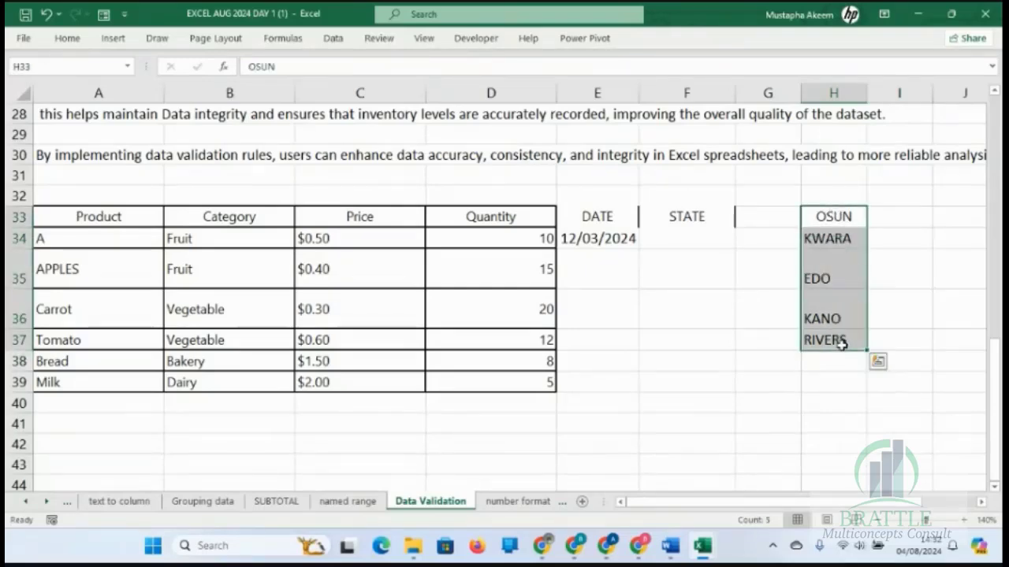
# Enter osun manually in F34 under STATE without a validation rule, and clear the cell
pyautogui.click(700, 239)
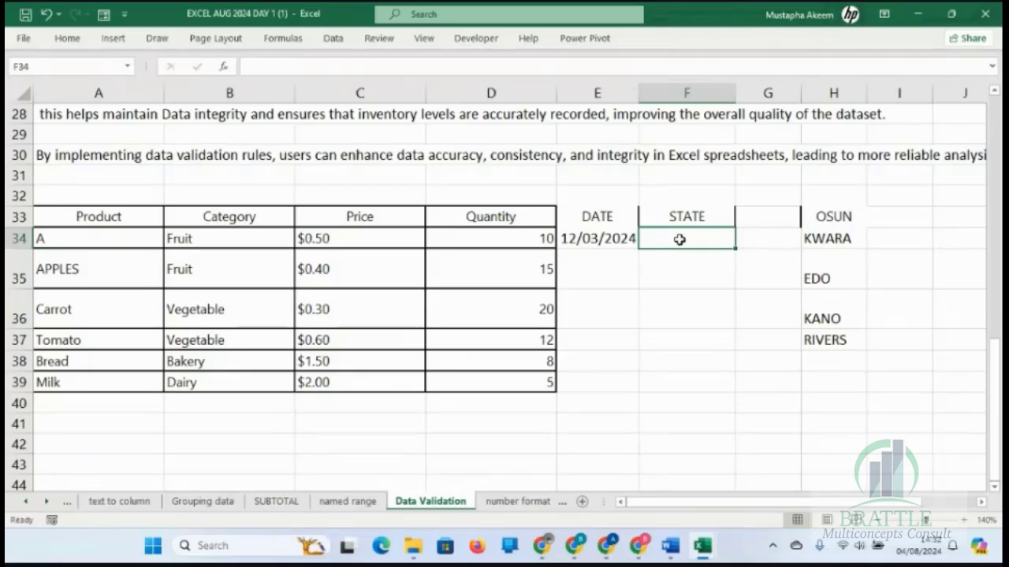
pyautogui.write('o')
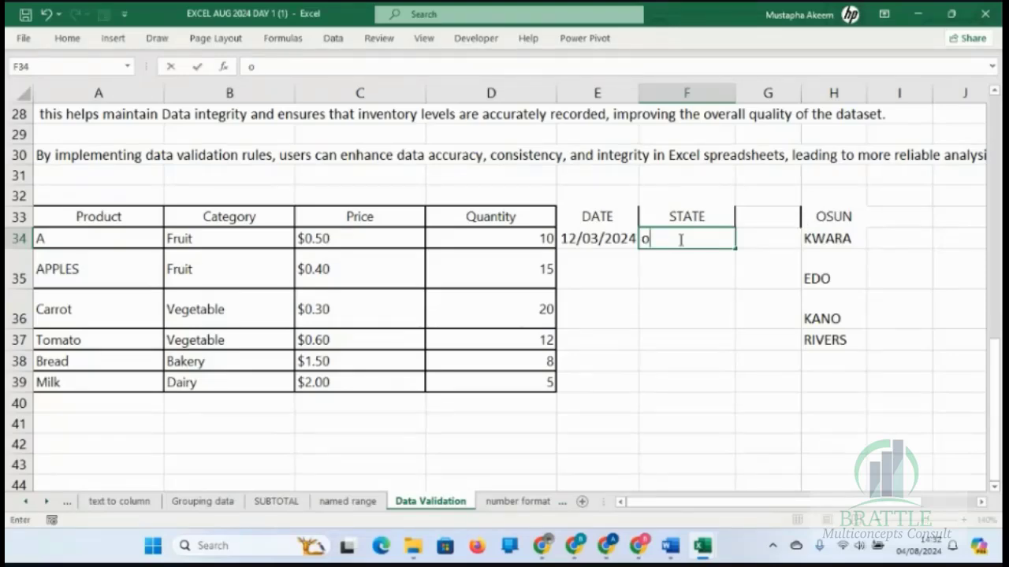
pyautogui.write('sun')
pyautogui.press('Return')
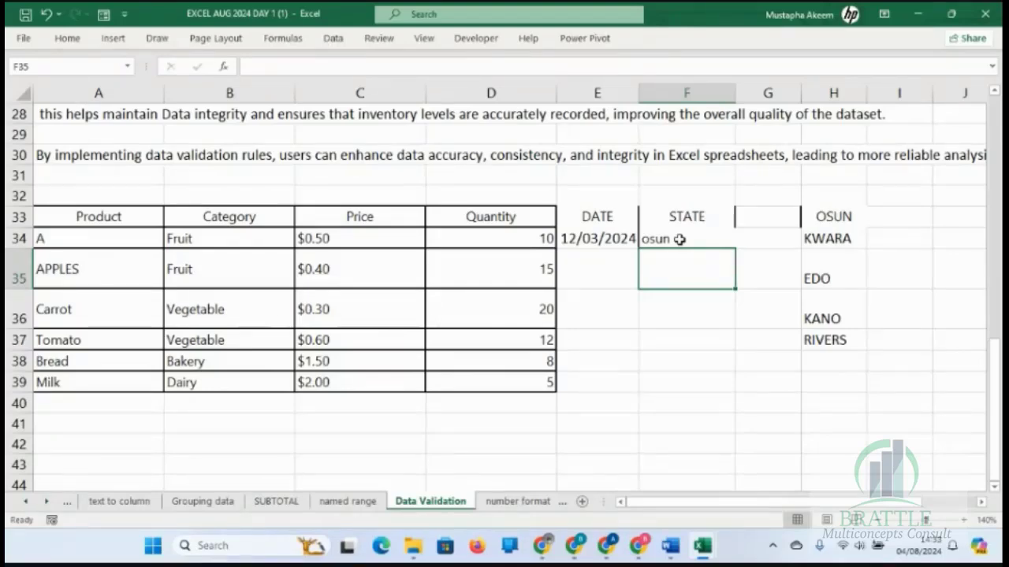
pyautogui.click(680, 240)
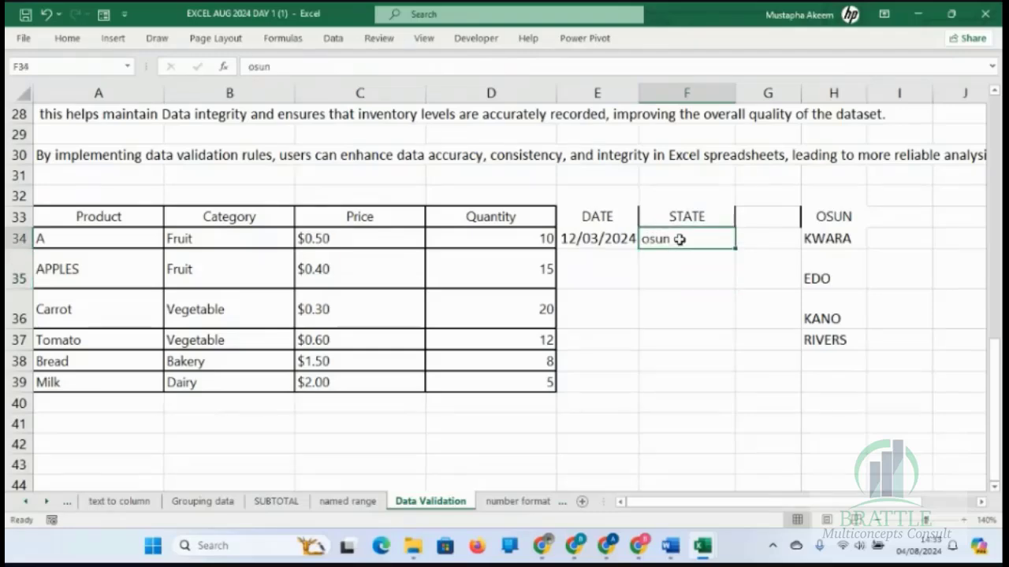
pyautogui.press('Delete')
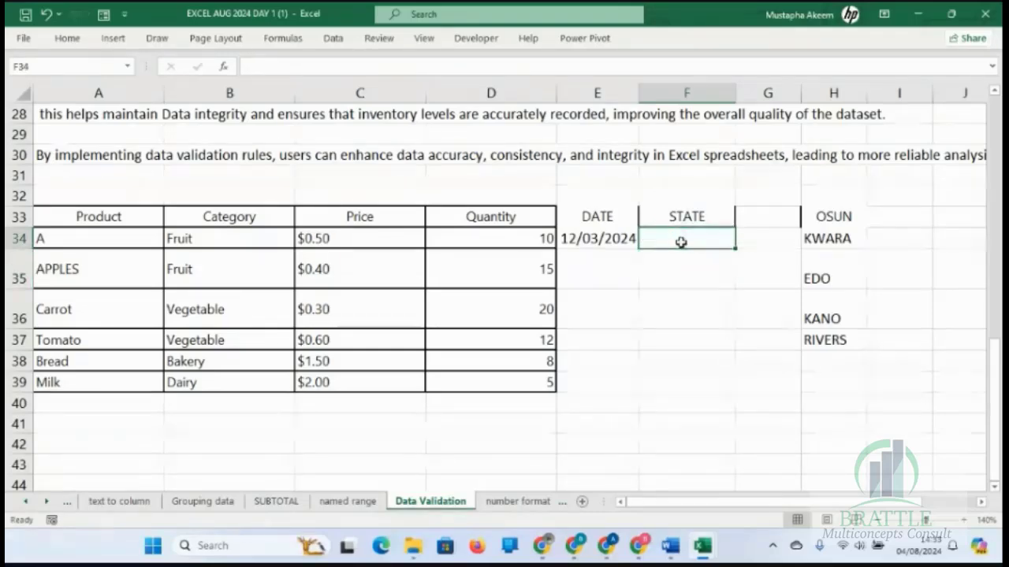
# Apply a List data validation rule to the STATE cells F34:F39 with =$H$33:$H$37 as the source
pyautogui.moveTo(679, 239); pyautogui.dragTo(691, 380)
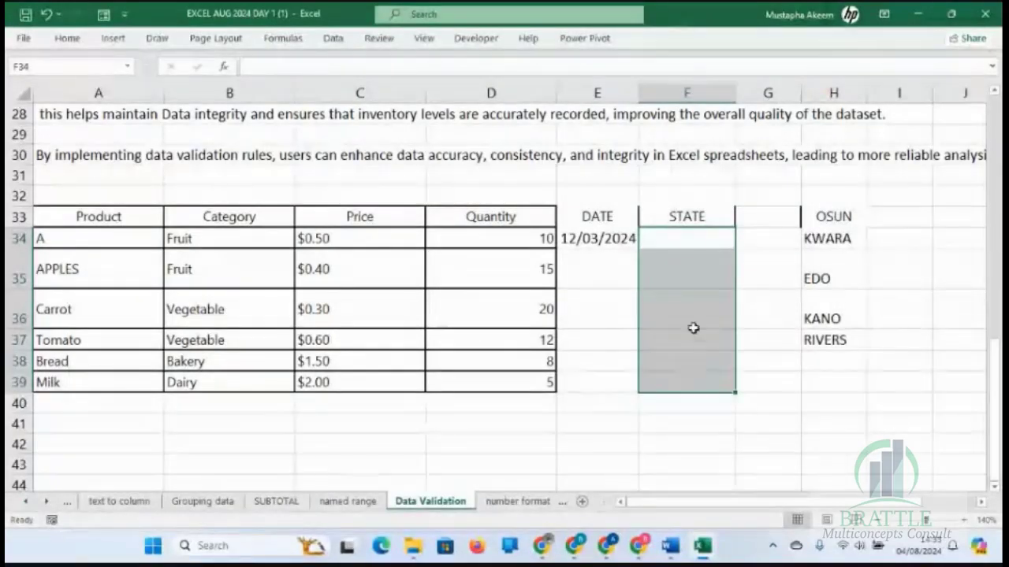
pyautogui.click(334, 40)
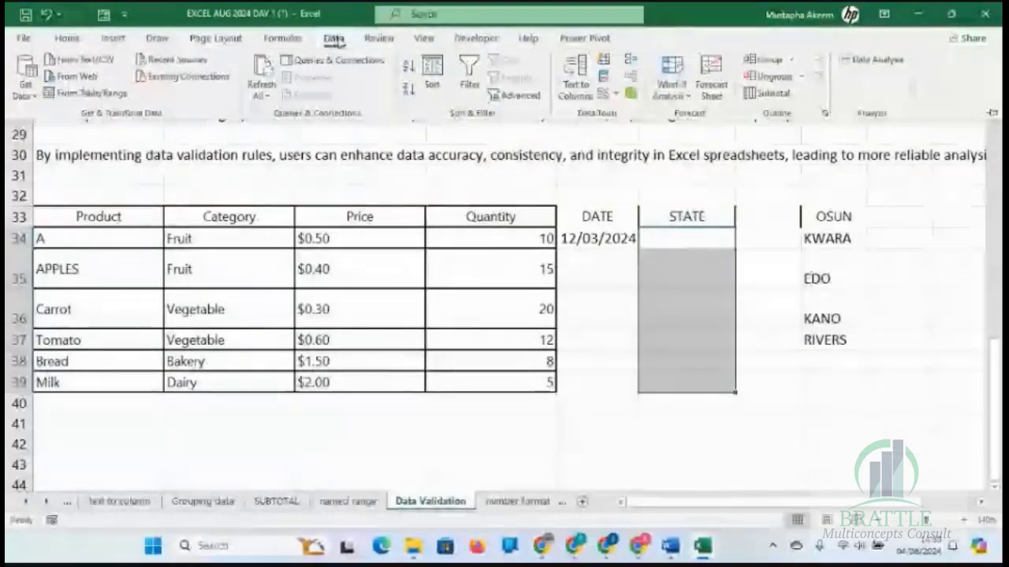
pyautogui.click(606, 95)
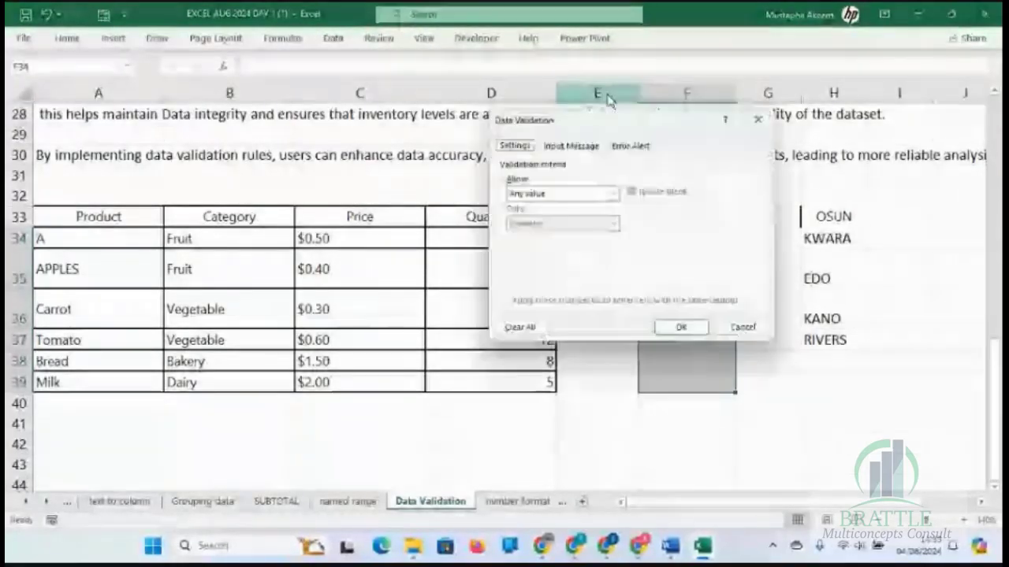
pyautogui.click(612, 194)
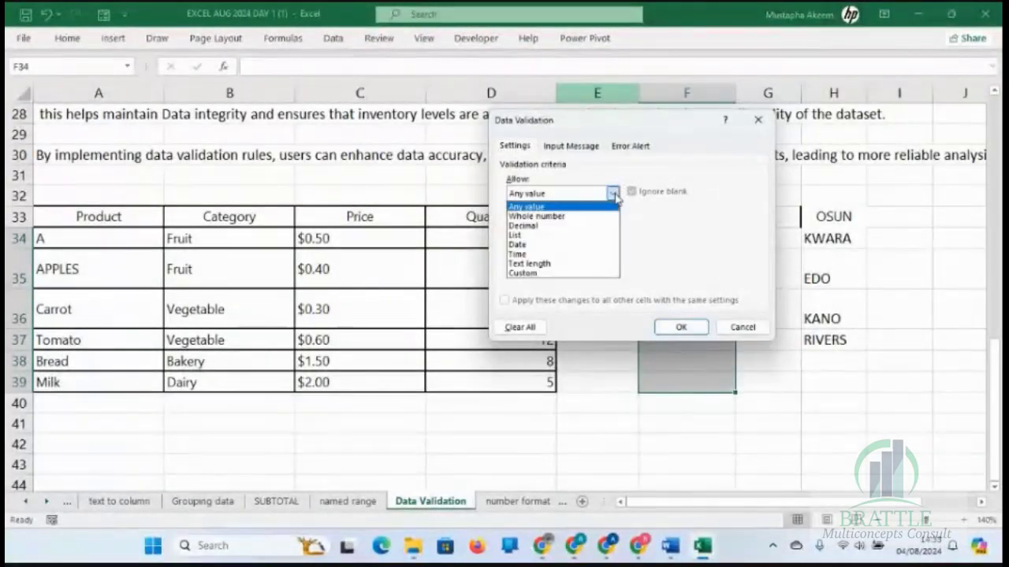
pyautogui.click(542, 236)
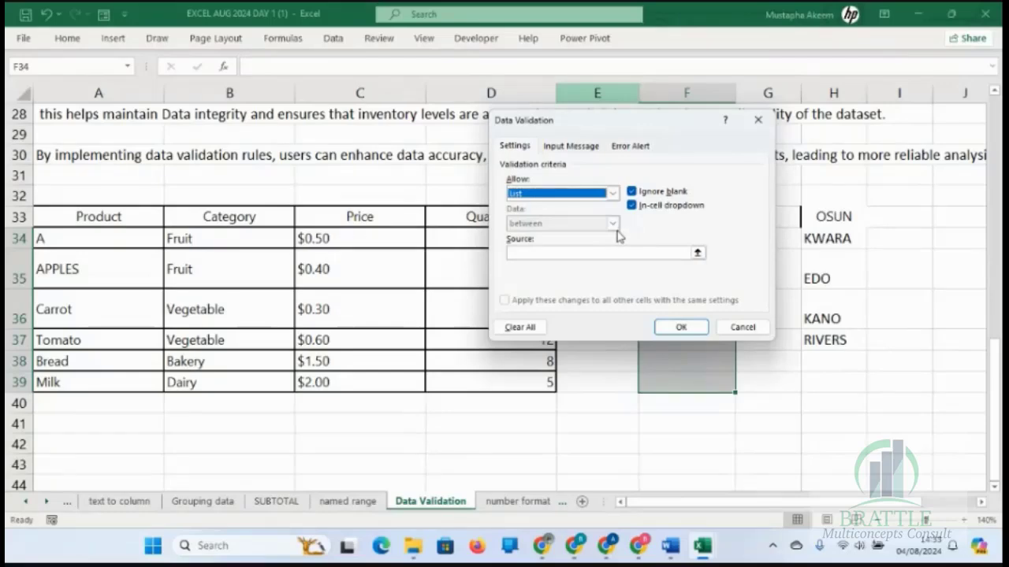
pyautogui.click(621, 252)
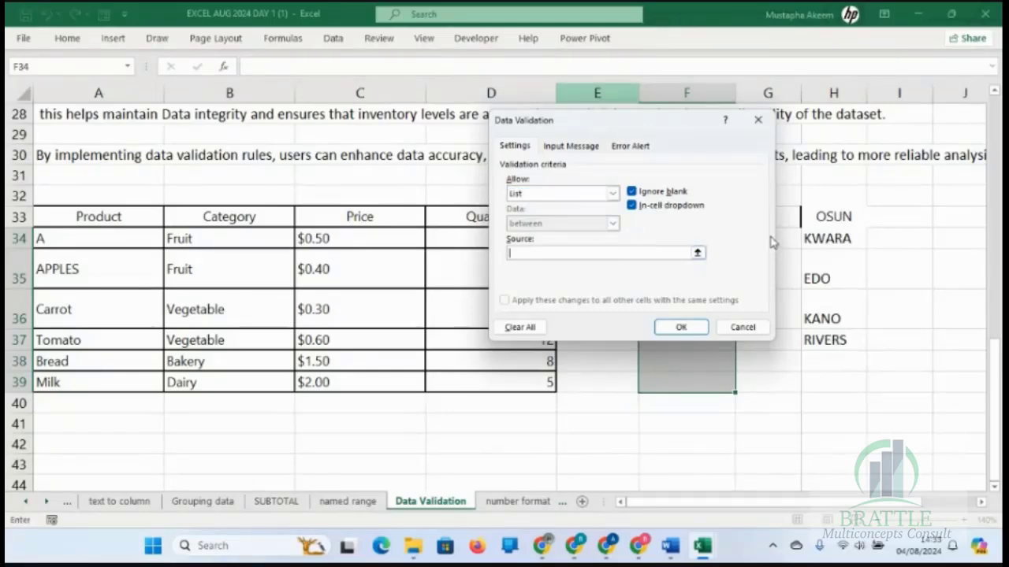
pyautogui.moveTo(820, 216); pyautogui.dragTo(831, 340)
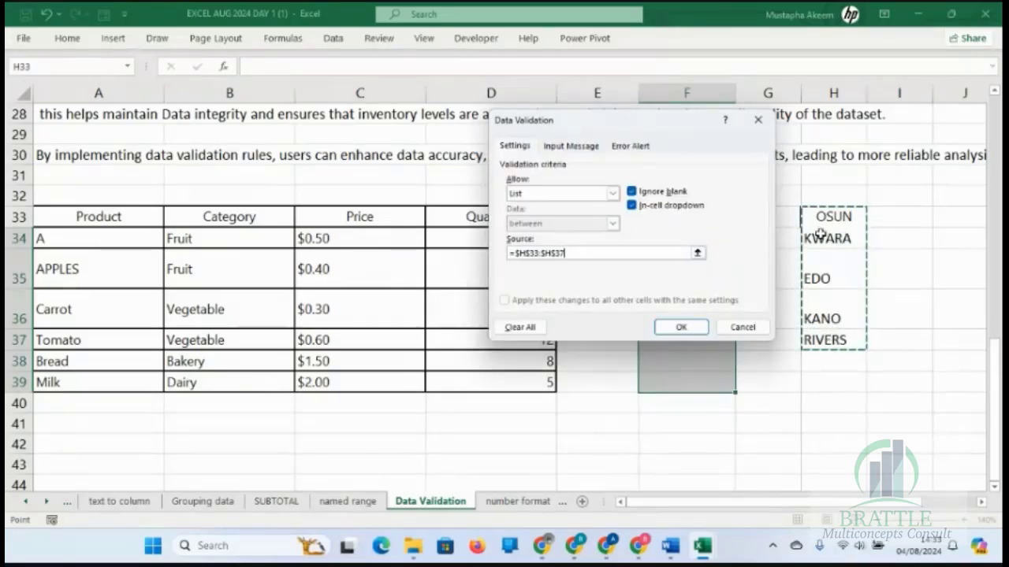
pyautogui.click(677, 328)
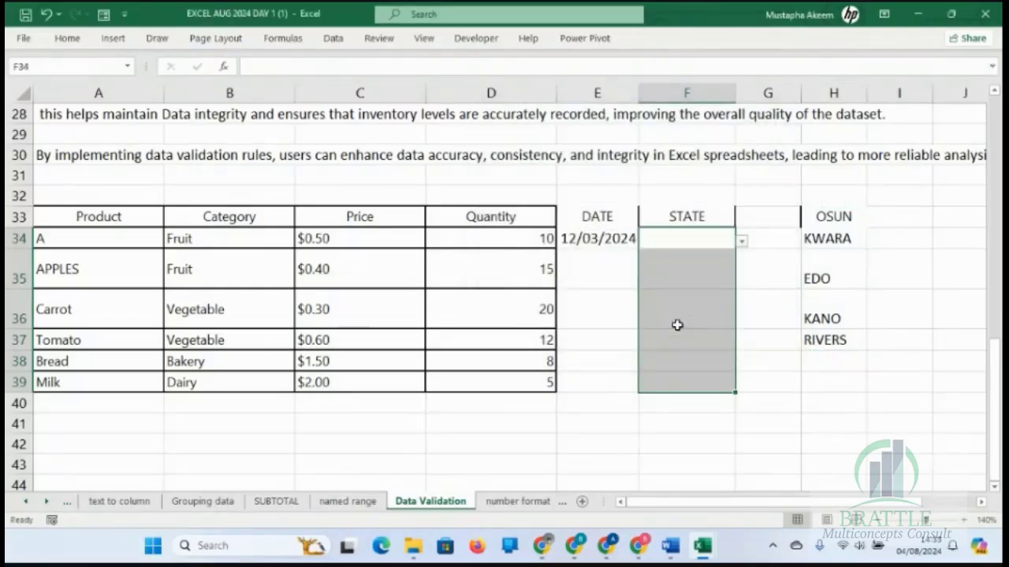
# Choose KWARA in F34 and KANO in F35 from the in-cell state lists
pyautogui.click(683, 241)
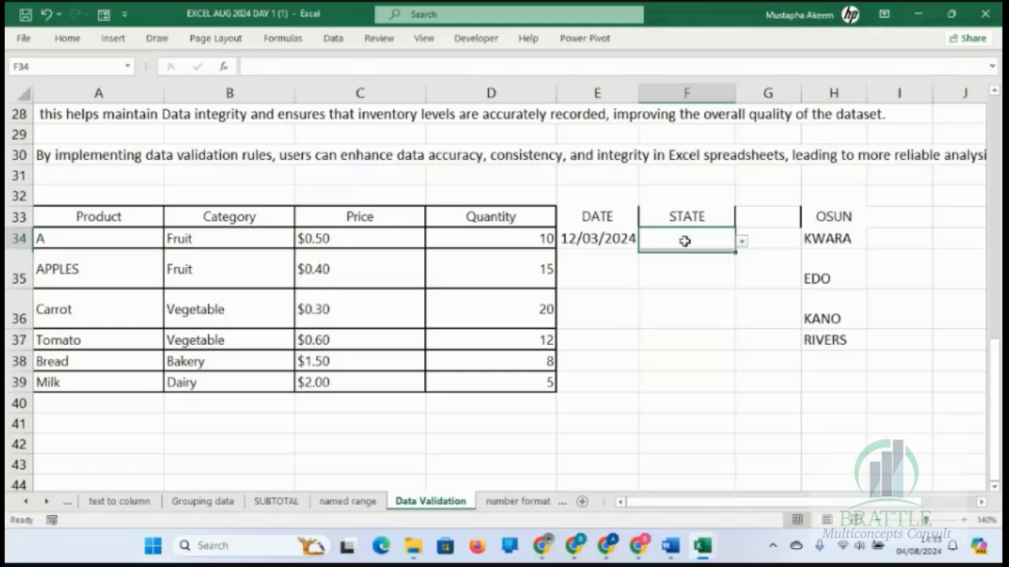
pyautogui.click(741, 241)
pyautogui.click(626, 269)
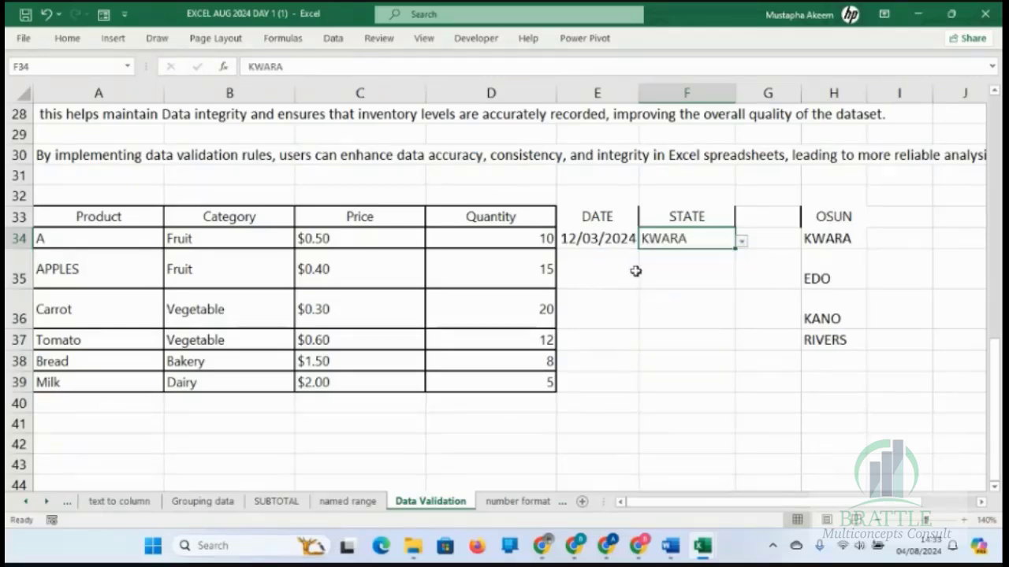
pyautogui.click(711, 259)
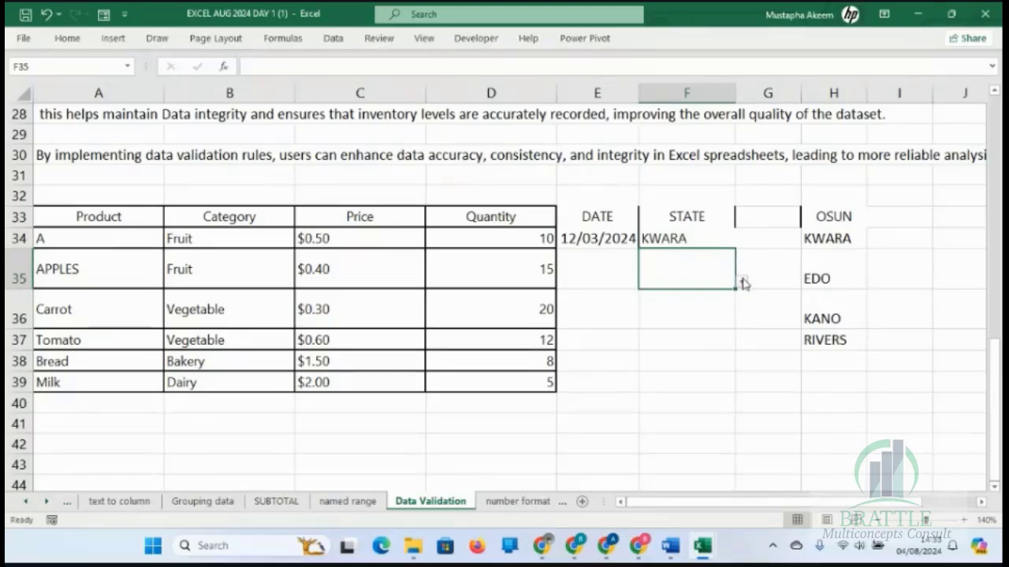
pyautogui.click(741, 281)
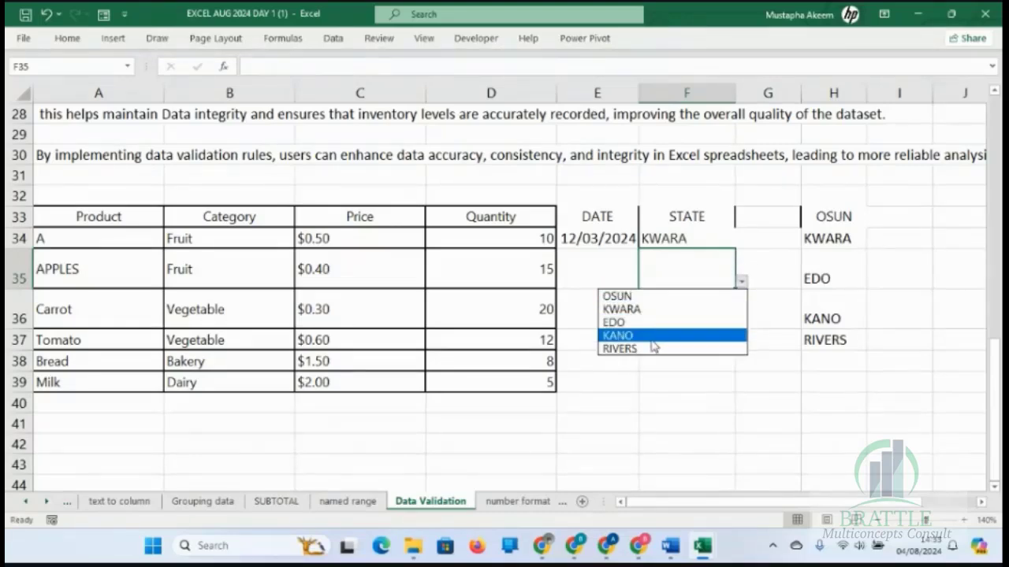
pyautogui.click(652, 341)
# Test the list rule by entering osun in lowercase in F36, and reselect that cell
pyautogui.click(694, 324)
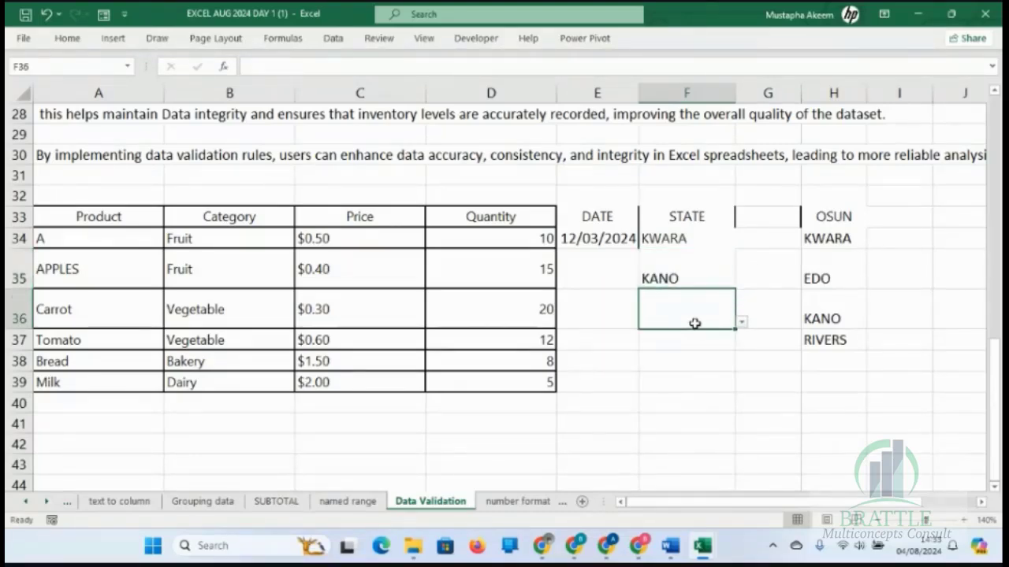
pyautogui.write('osun')
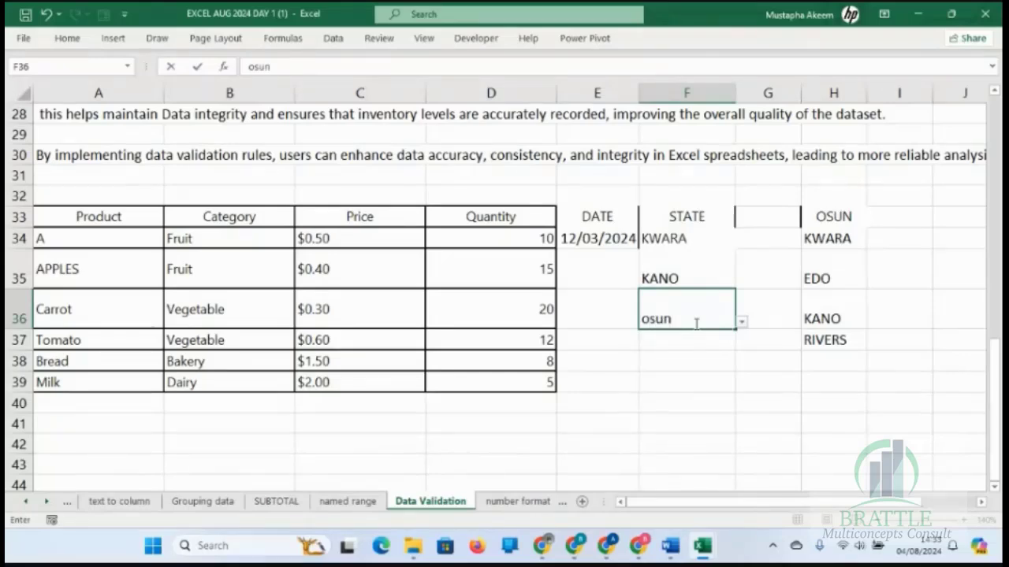
pyautogui.press('Return')
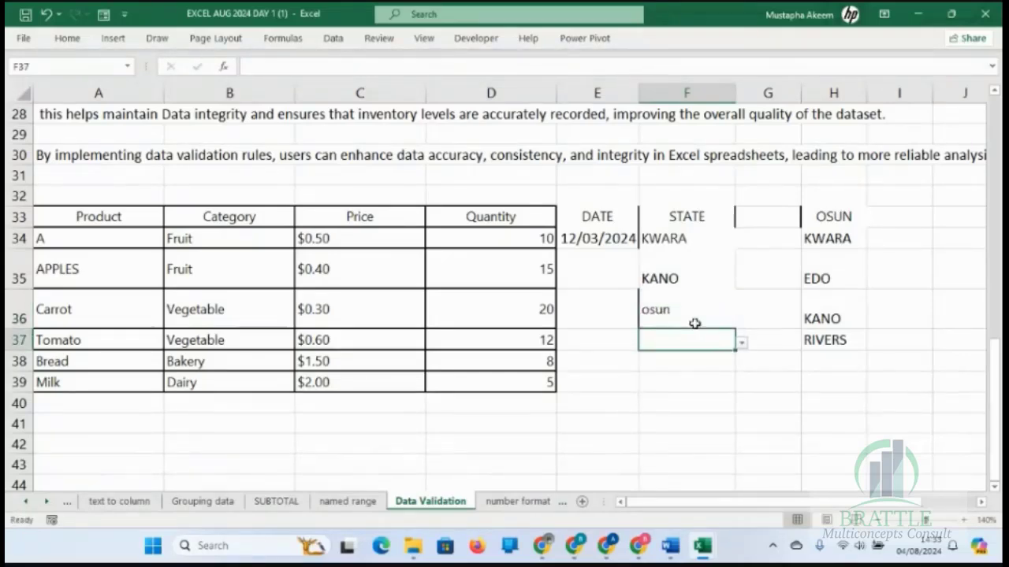
pyautogui.click(694, 323)
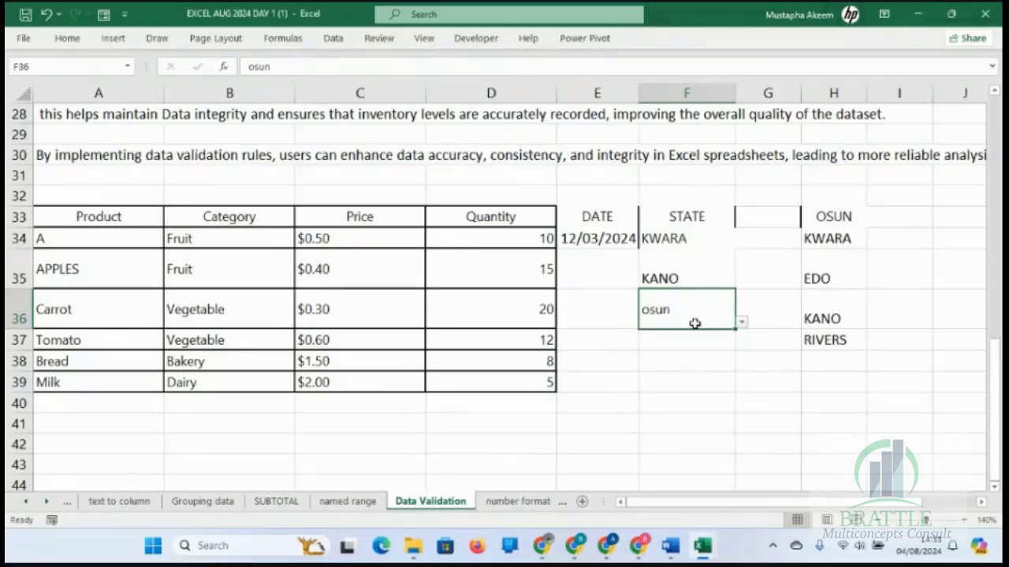
# Test the list rule by trying to enter the abbreviation OSU in F36, and cancel the entry
pyautogui.write('OSU')
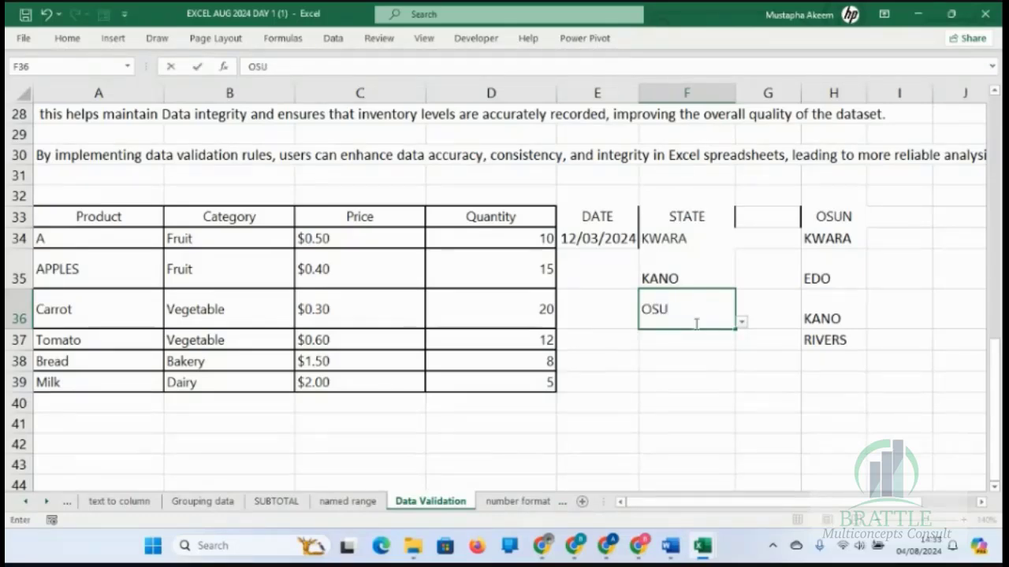
pyautogui.press('Return')
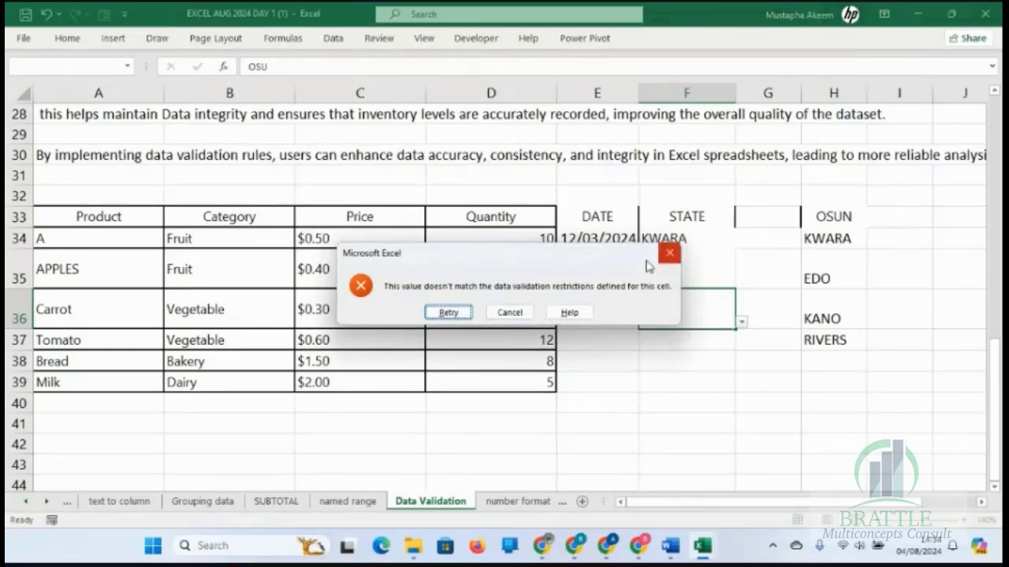
pyautogui.click(509, 312)
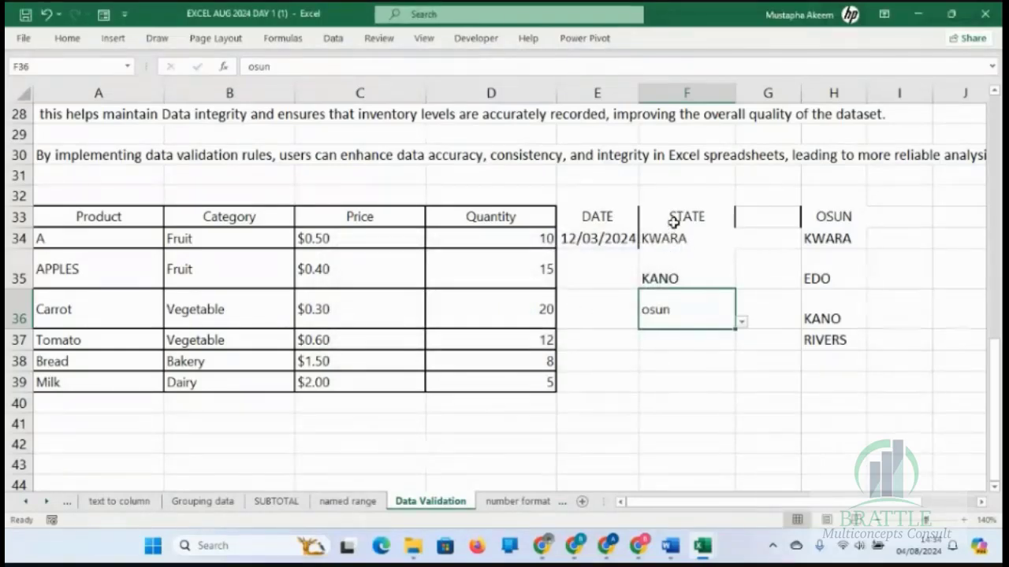
# Examine the STATE cells F34:F39 alongside their source list of states in H33:H37
pyautogui.moveTo(671, 241); pyautogui.dragTo(674, 377)
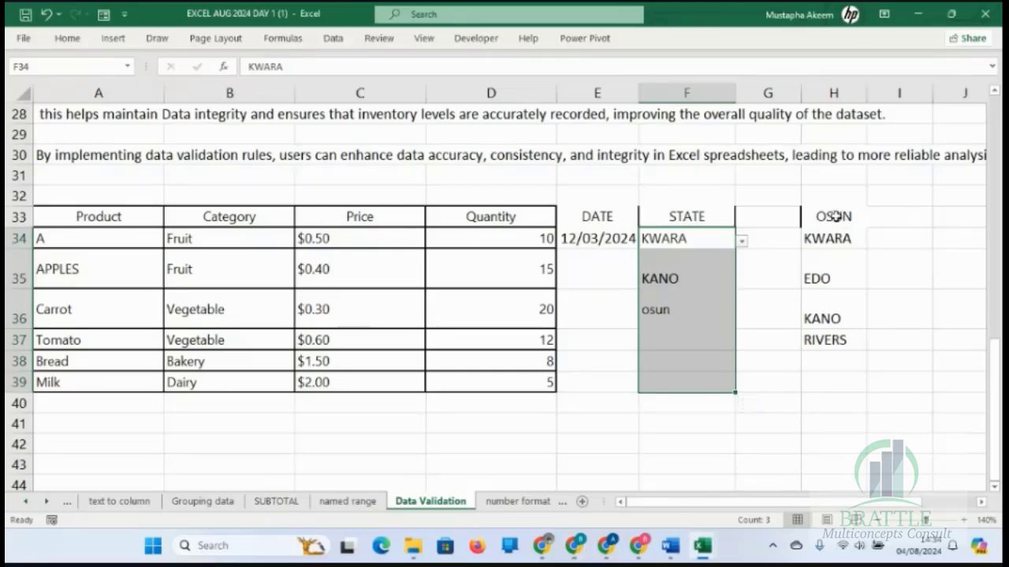
pyautogui.moveTo(837, 221); pyautogui.dragTo(835, 340)
pyautogui.click(658, 237)
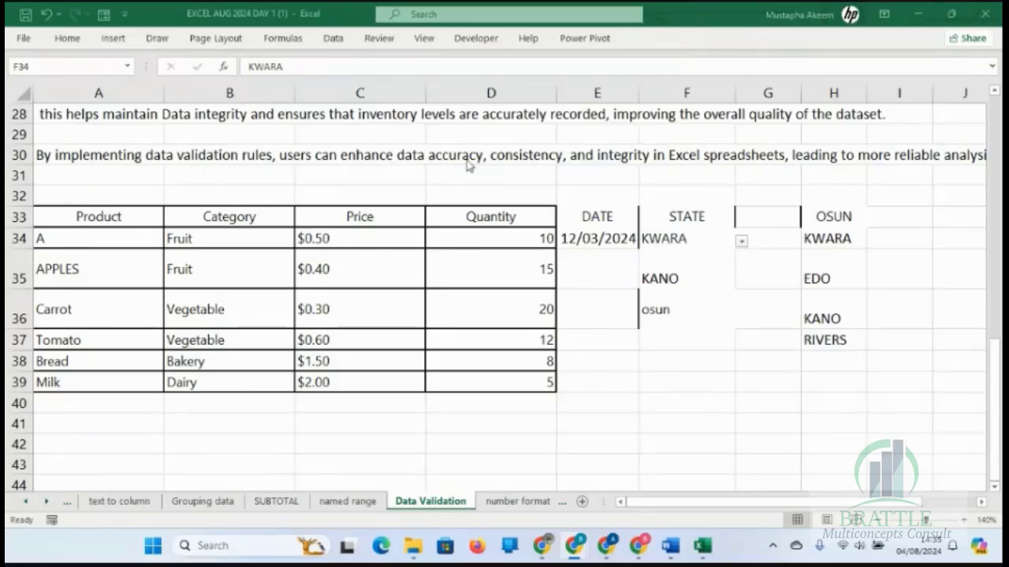
pyautogui.click(657, 239)
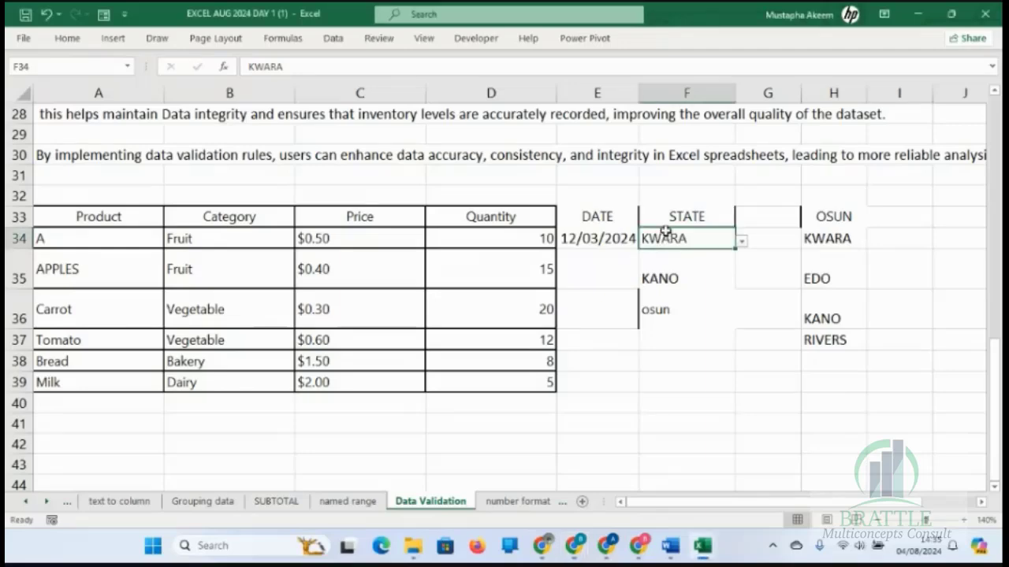
pyautogui.click(602, 240)
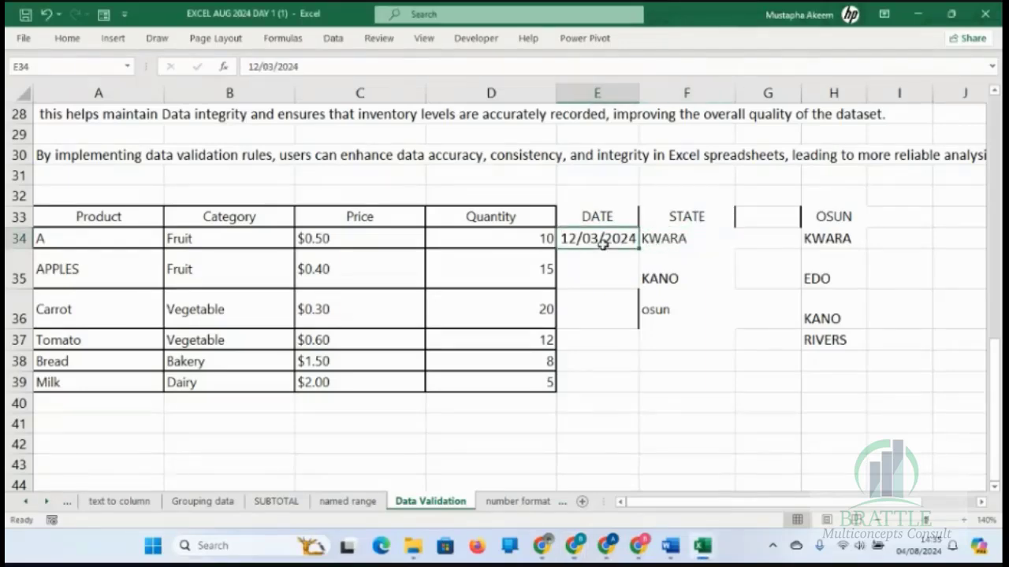
pyautogui.click(903, 218)
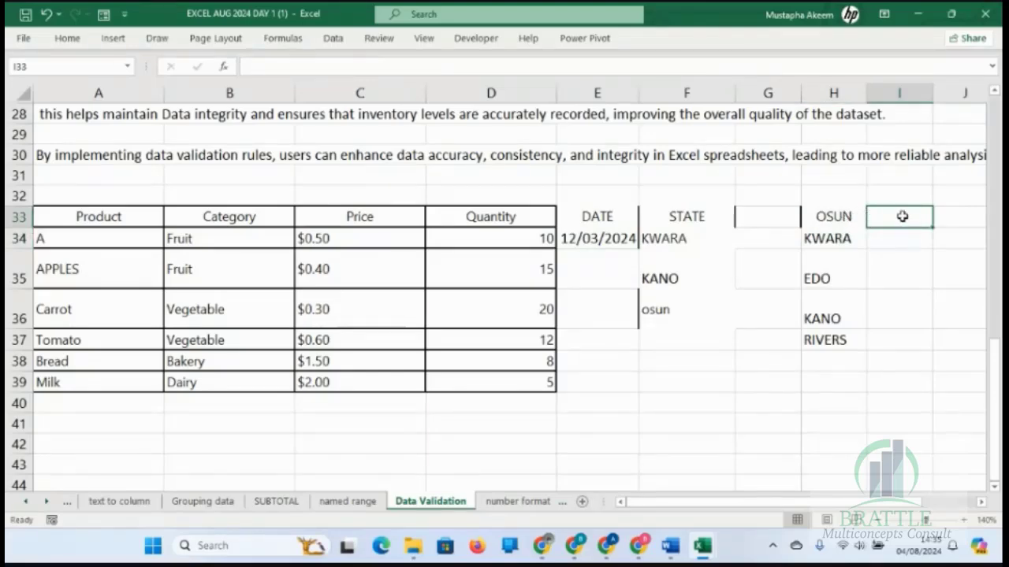
pyautogui.click(691, 240)
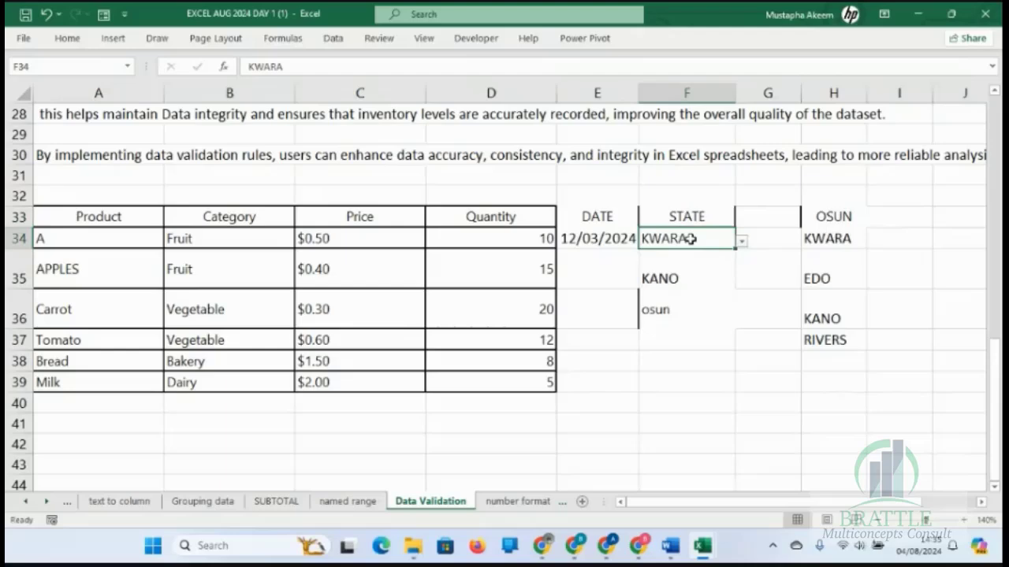
pyautogui.click(668, 310)
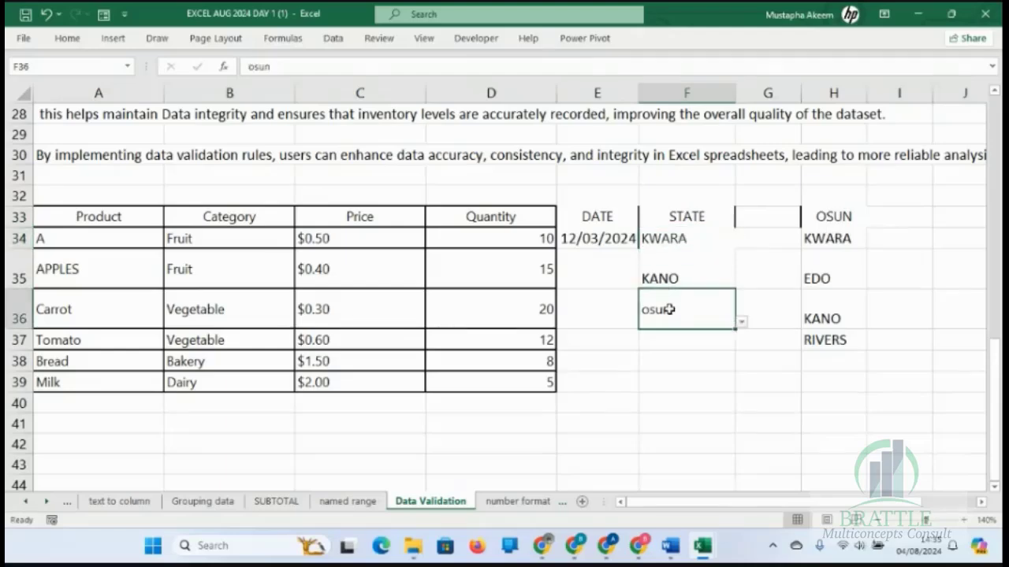
# Enter OSU in I35 and copy it over F36 to test whether pasting bypasses the list rule
pyautogui.click(925, 278)
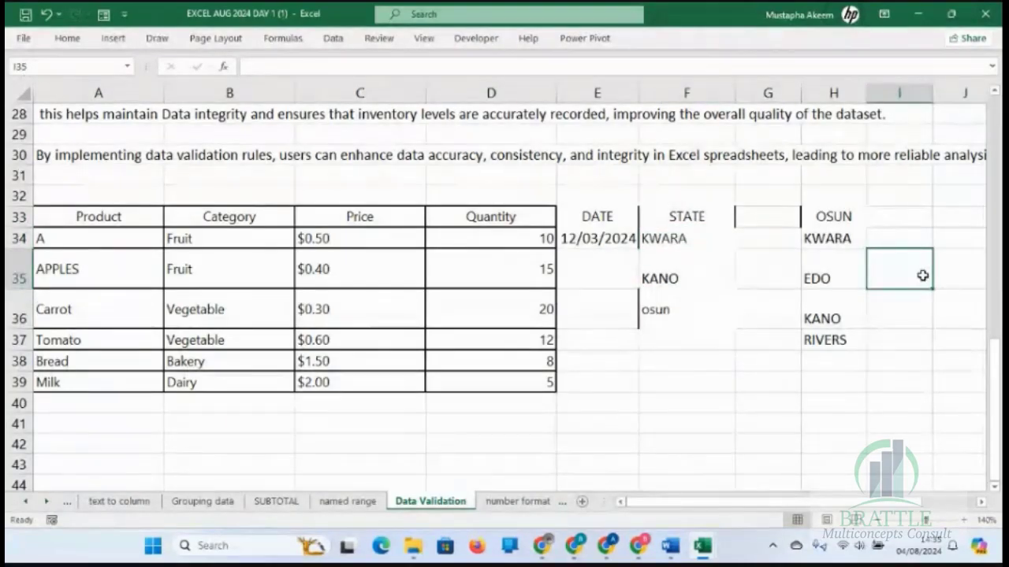
pyautogui.write('OSU')
pyautogui.press('Return')
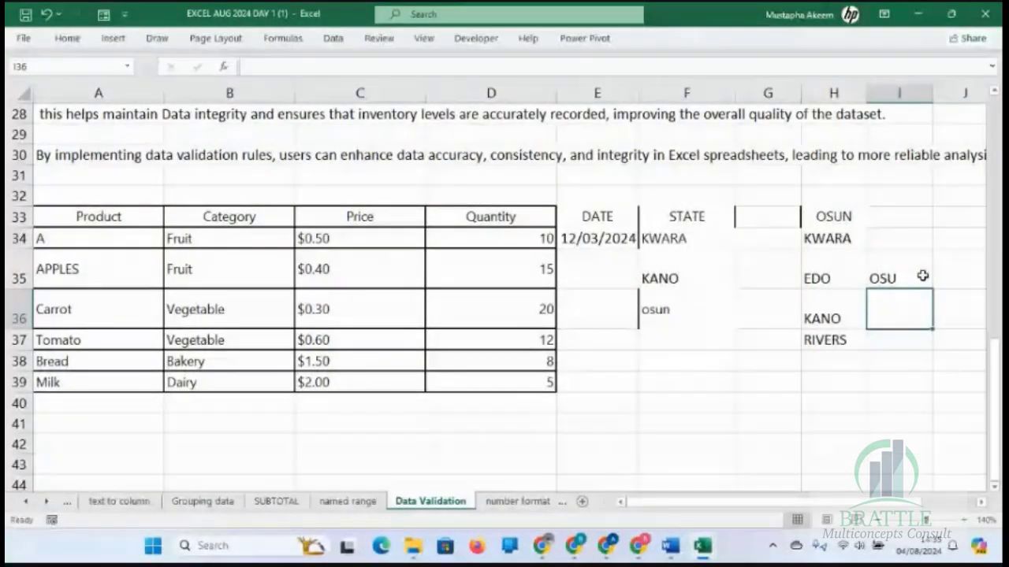
pyautogui.click(922, 276)
pyautogui.hotkey('ctrl', 'c')
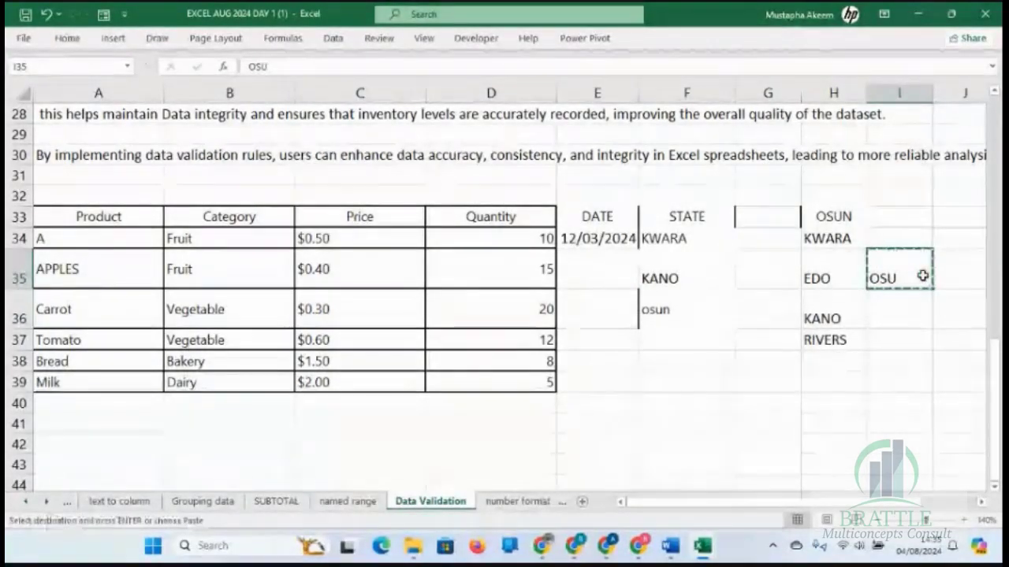
pyautogui.click(699, 312)
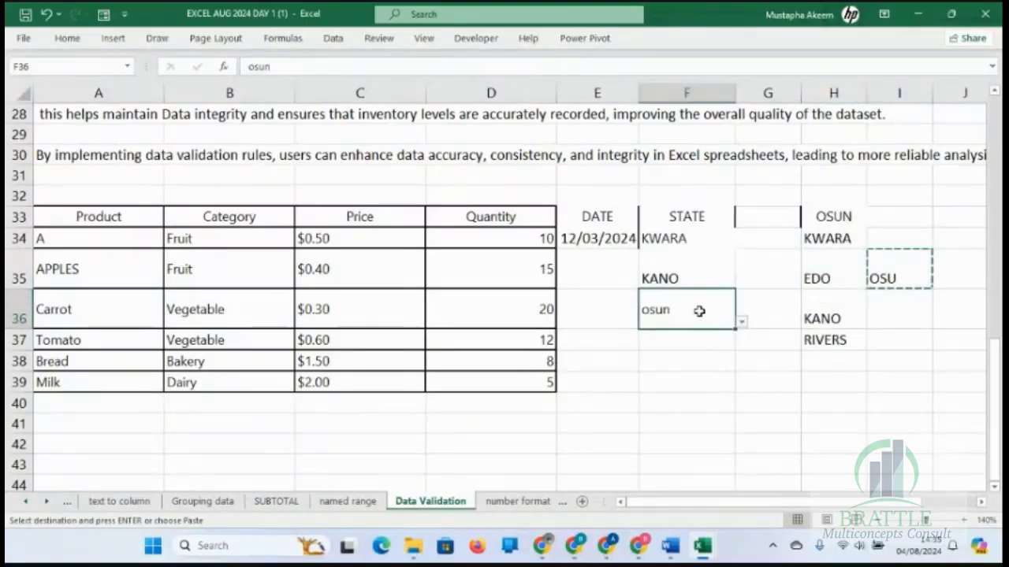
pyautogui.hotkey('ctrl', 'v')
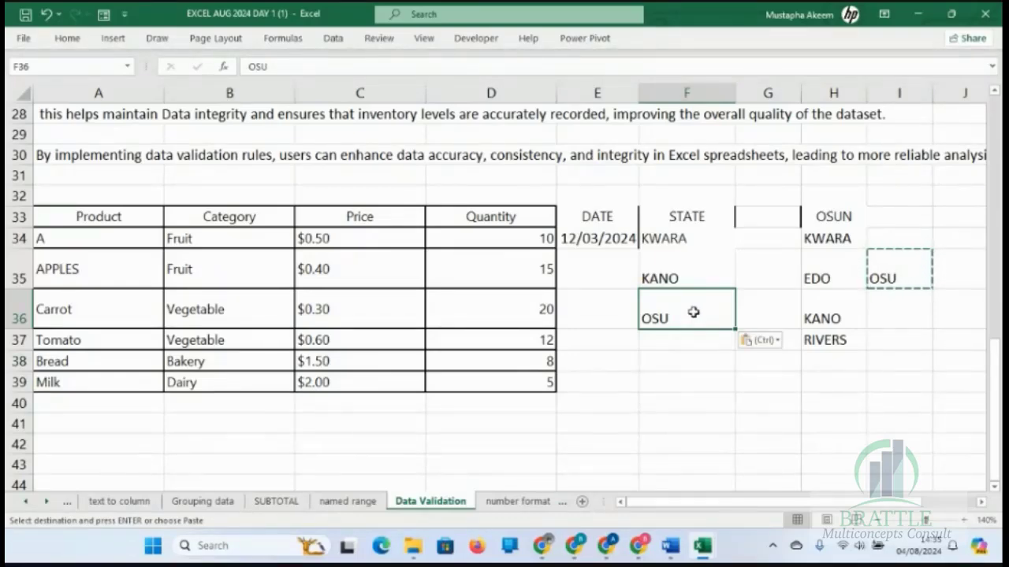
# Open the data validation settings for the STATE cells F34:F39, extending the list rule to cells without it, and review the list source
pyautogui.click(333, 39)
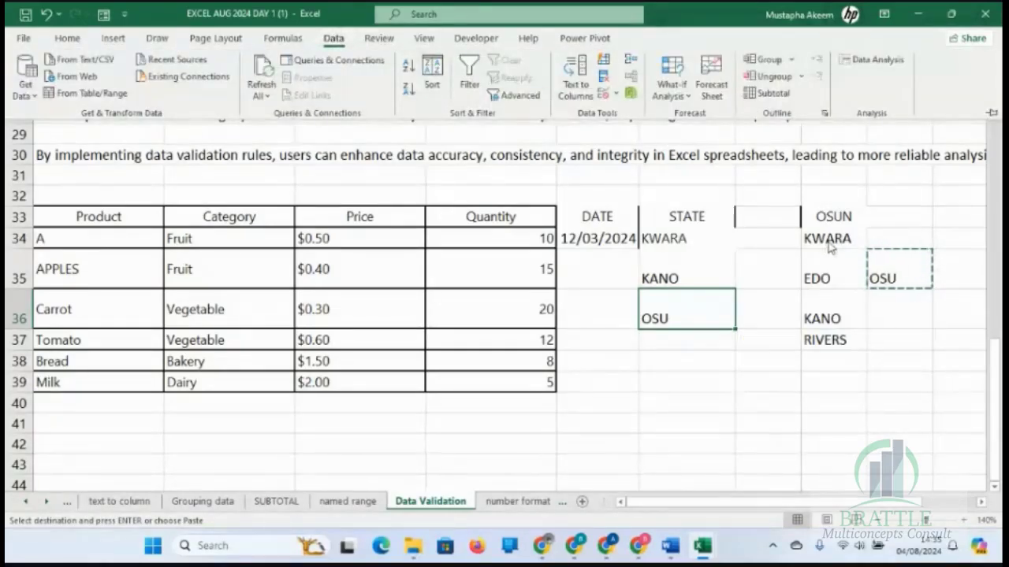
pyautogui.click(757, 244)
pyautogui.click(672, 241)
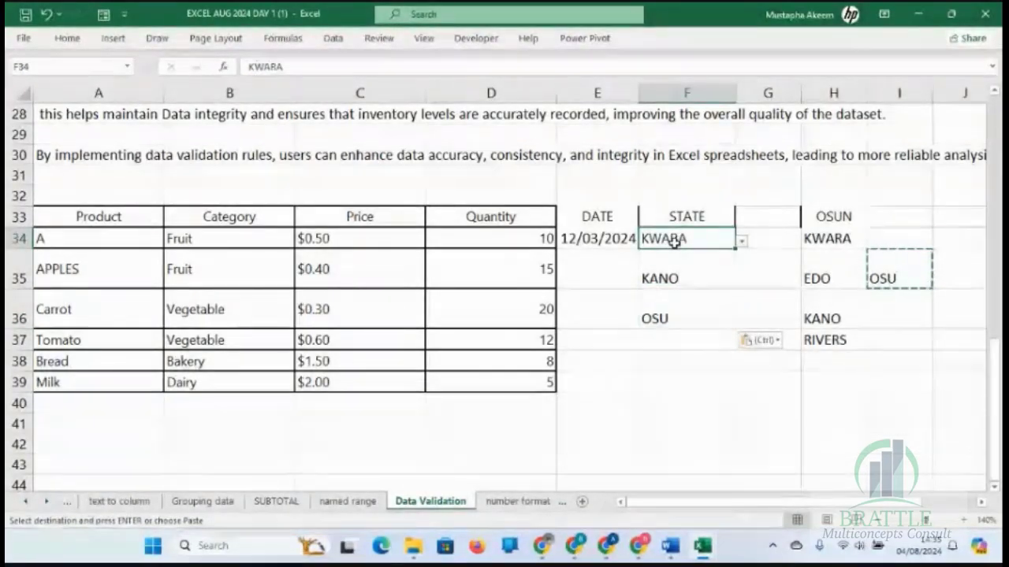
pyautogui.moveTo(674, 239); pyautogui.dragTo(672, 382)
pyautogui.click(333, 36)
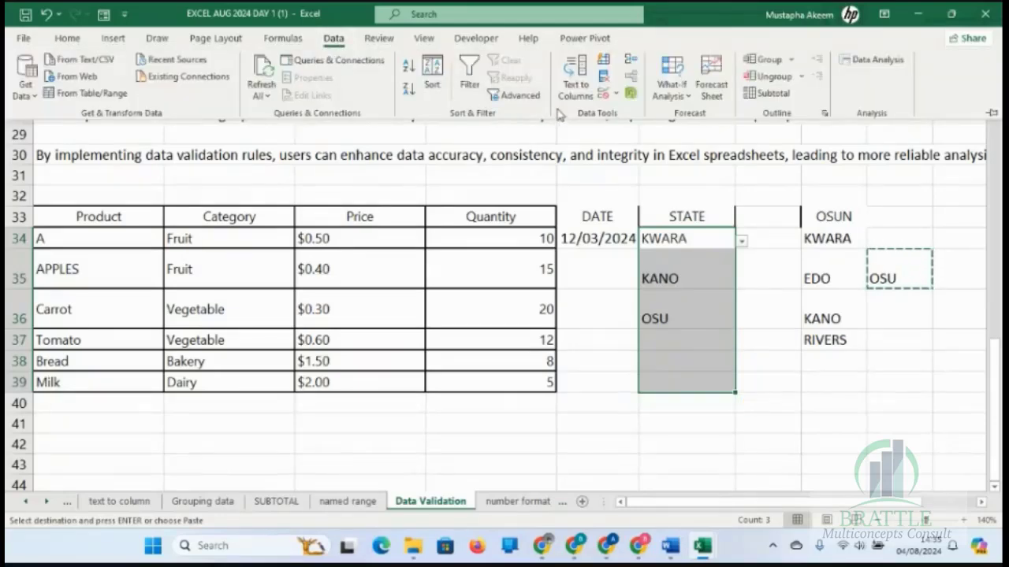
pyautogui.click(603, 93)
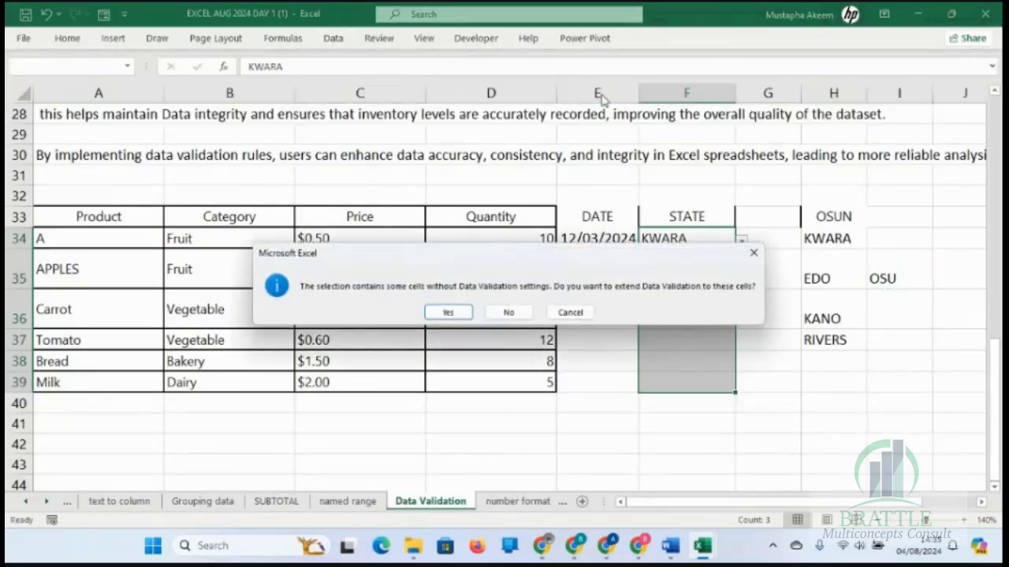
pyautogui.click(449, 312)
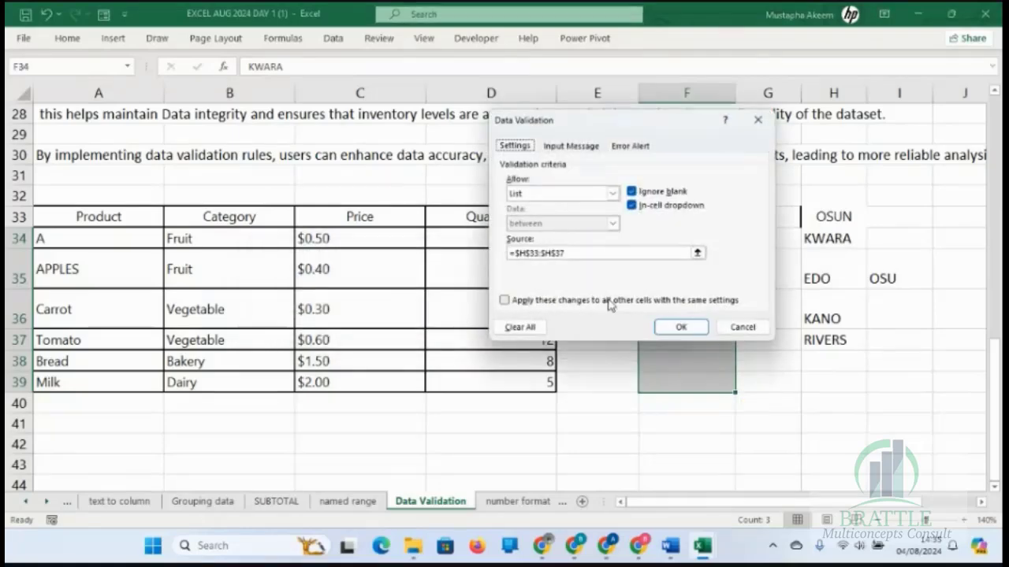
pyautogui.click(588, 253)
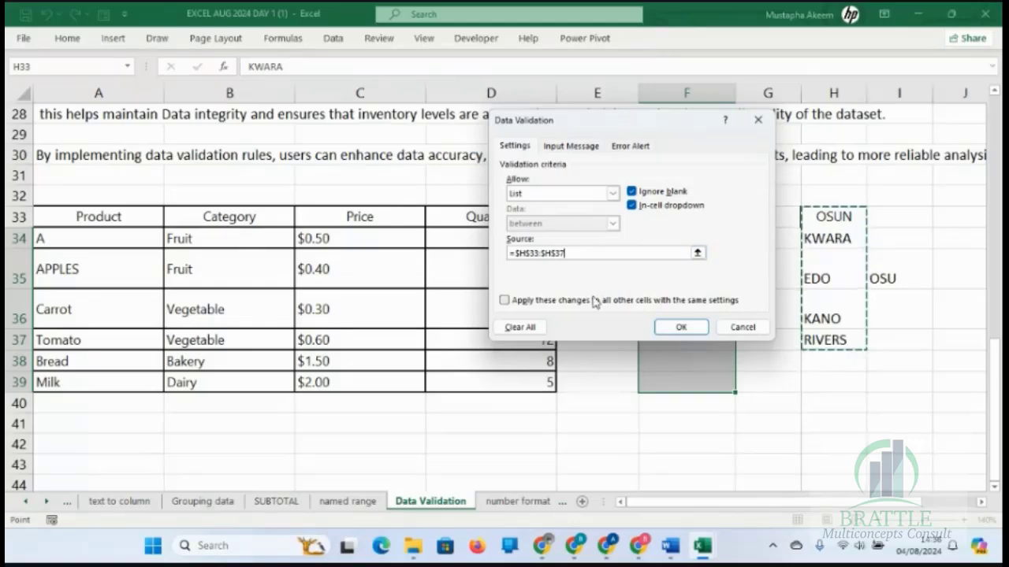
# Add an input message to the STATE cells titled STATE OF RESIDENCE, reading PLEASE TYPE THE FULL NAME OF THE STATE OF YOYR RESIDENCE
pyautogui.click(576, 148)
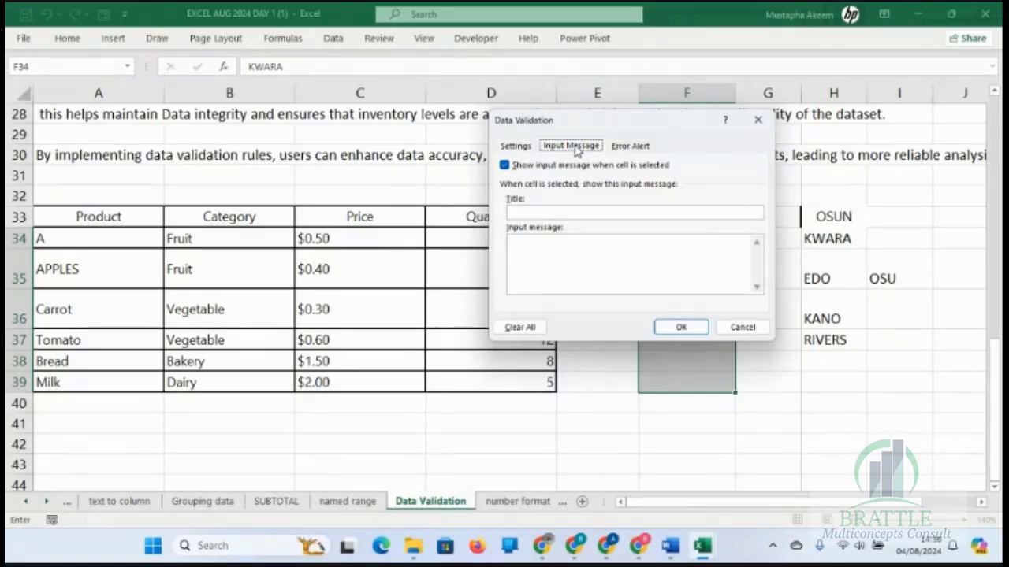
pyautogui.click(562, 211)
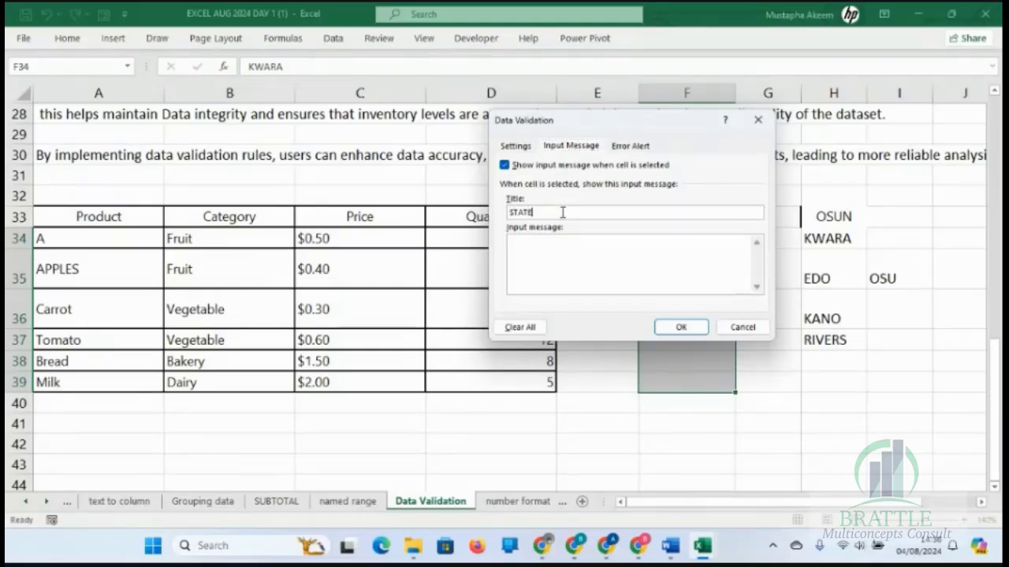
pyautogui.write('STATE OF RESIDENCE')
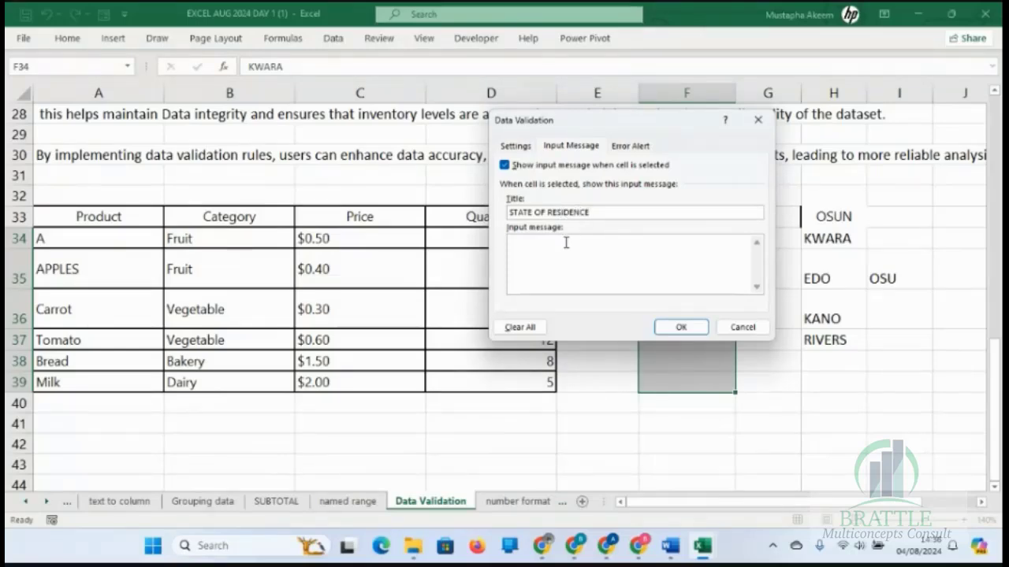
pyautogui.click(566, 243)
pyautogui.write('PLEASE TYPE THE FULL NAME')
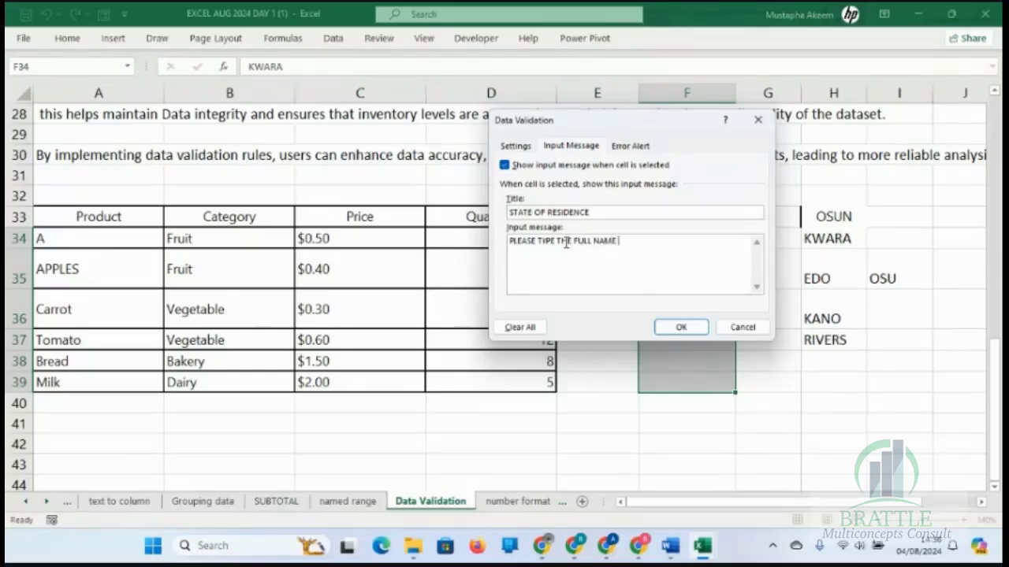
pyautogui.write(' OF THE STATE OF YO')
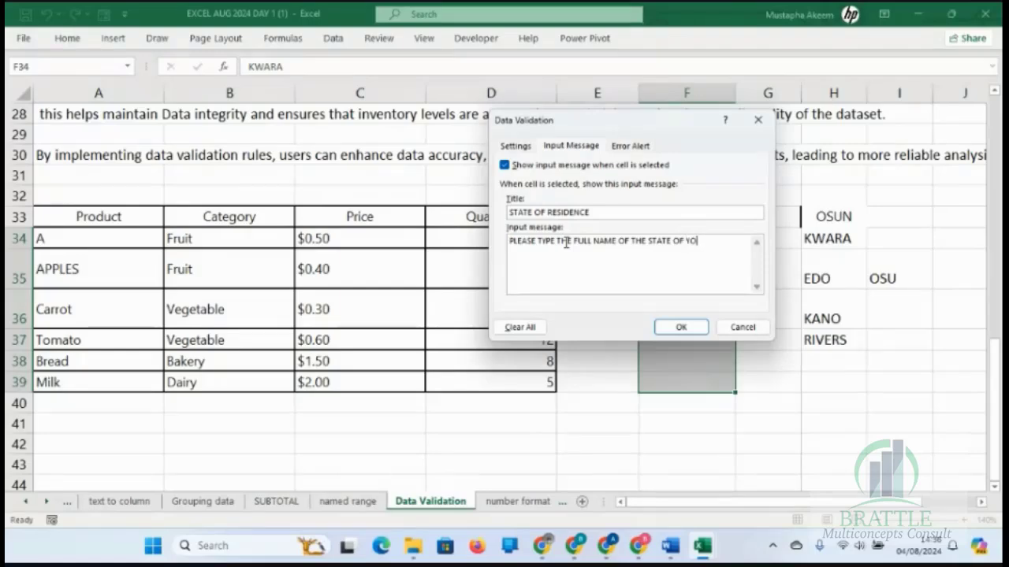
pyautogui.write('IR RESID')
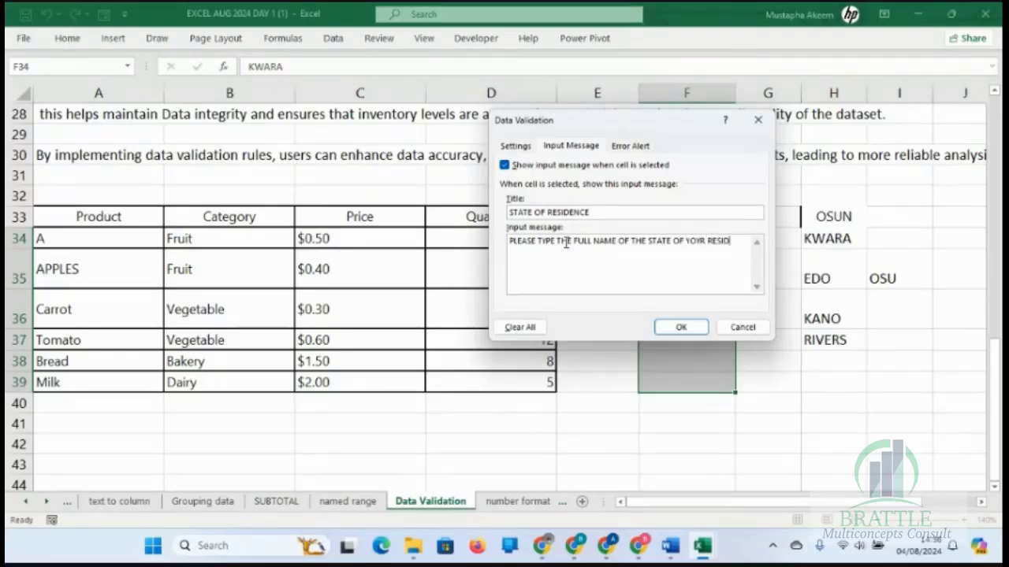
pyautogui.write('ENCE')
pyautogui.click(684, 327)
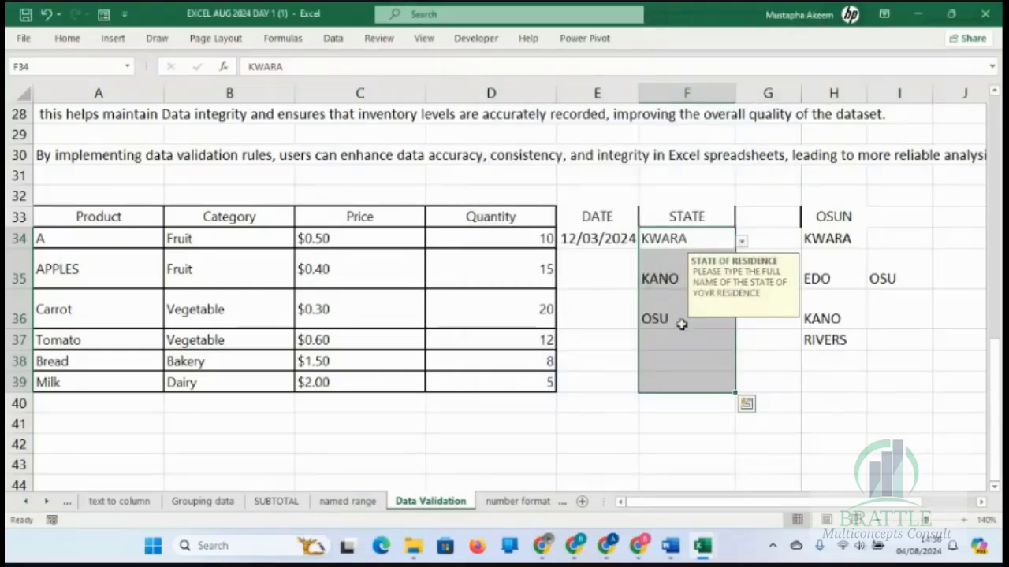
# Check the input message on the STATE cells F35 and F36, and enter OSUN in F36
pyautogui.click(681, 260)
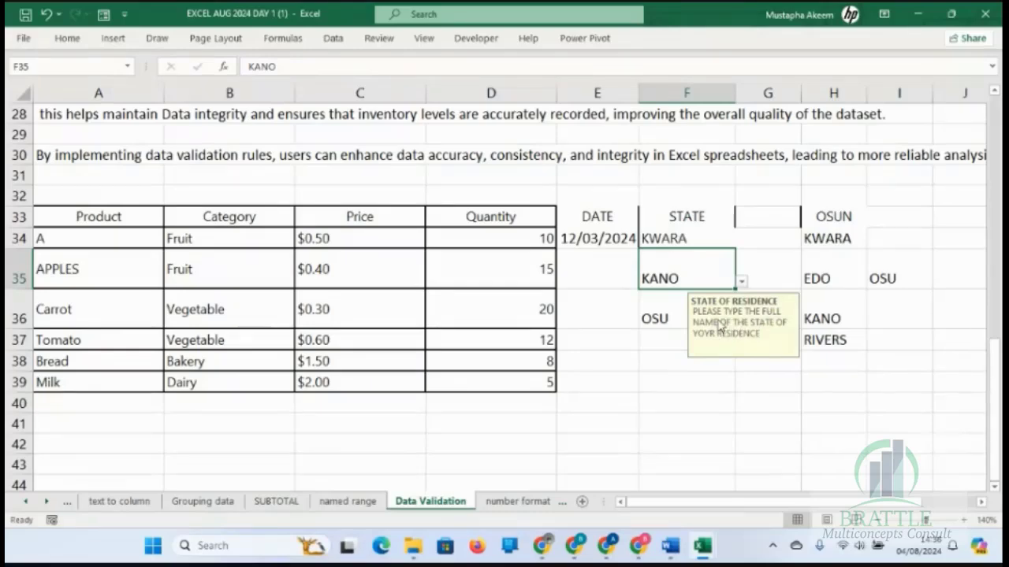
pyautogui.click(674, 305)
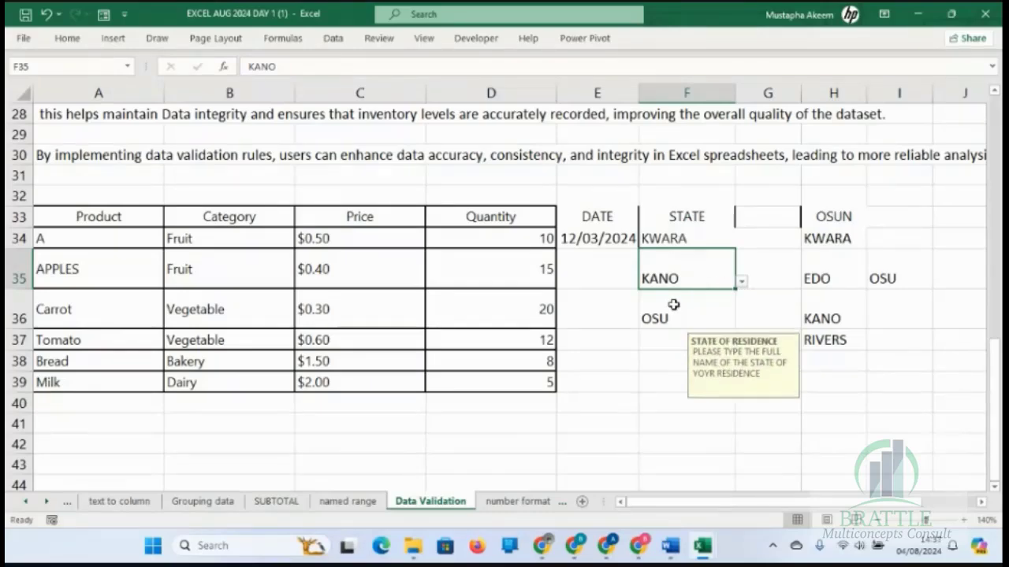
pyautogui.write('OSUN')
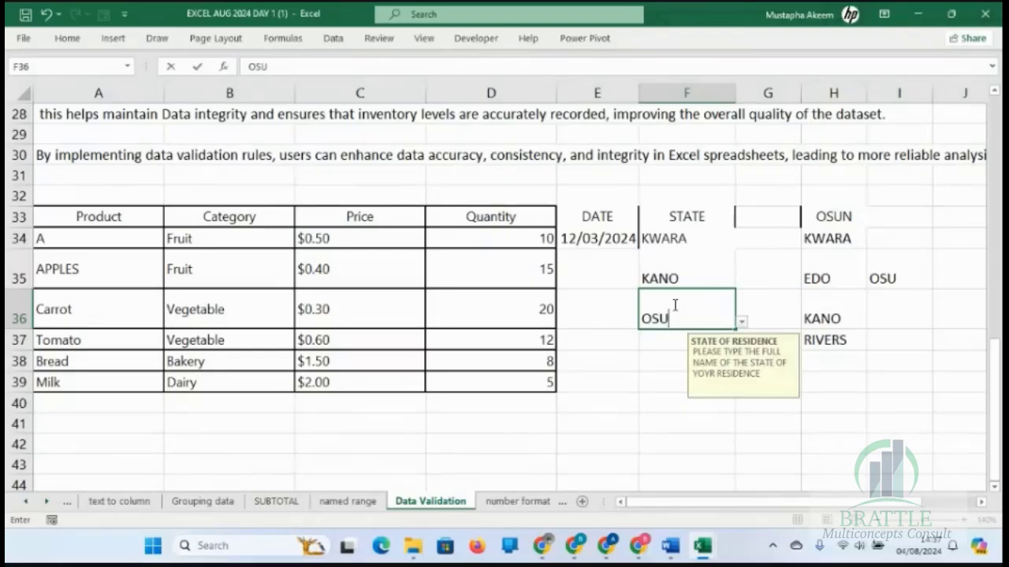
pyautogui.press('Return')
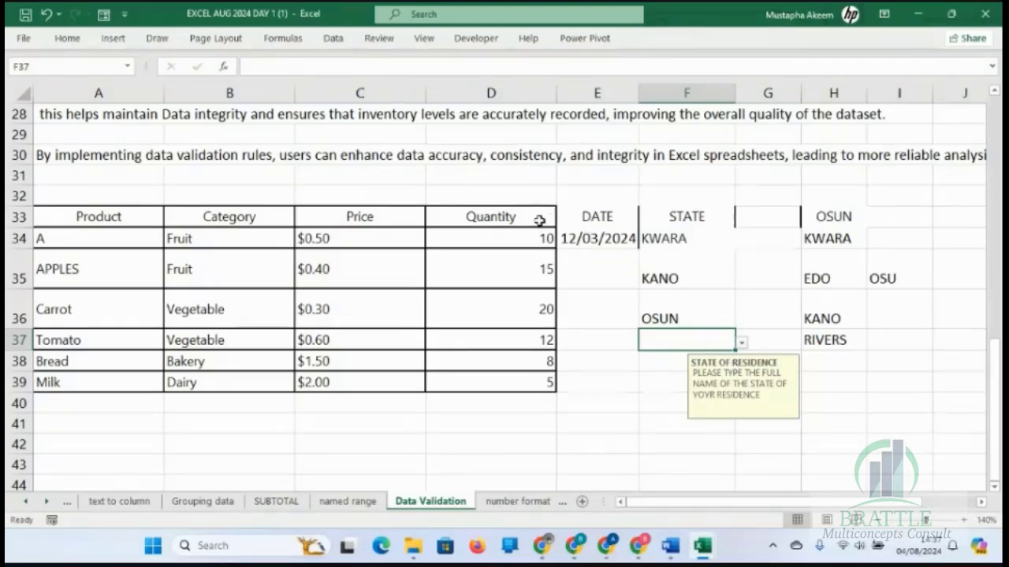
# Review the error alert settings and available alert styles for the DATE cells E34:E39 without changing them
pyautogui.moveTo(592, 230); pyautogui.dragTo(601, 394)
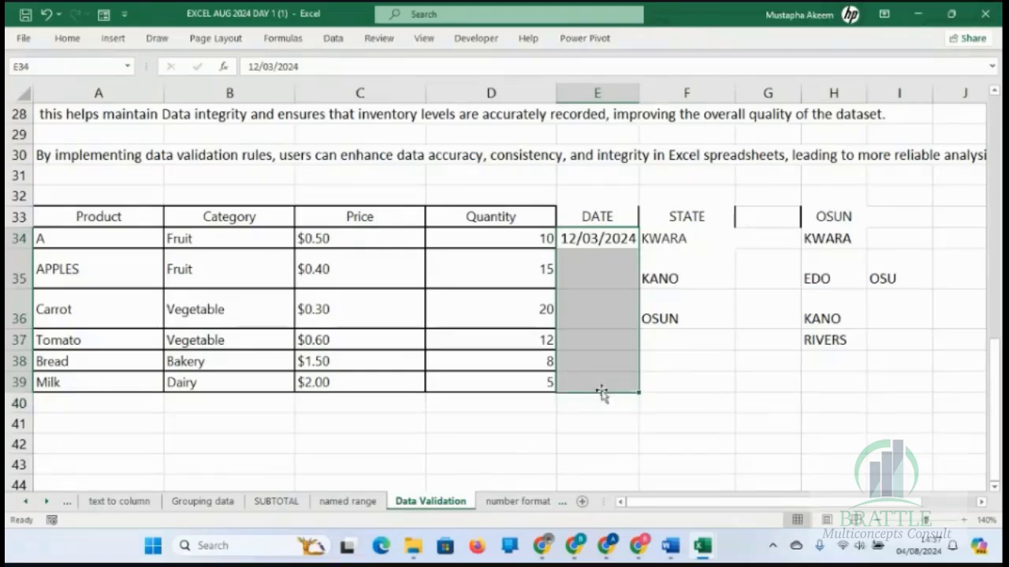
pyautogui.click(332, 40)
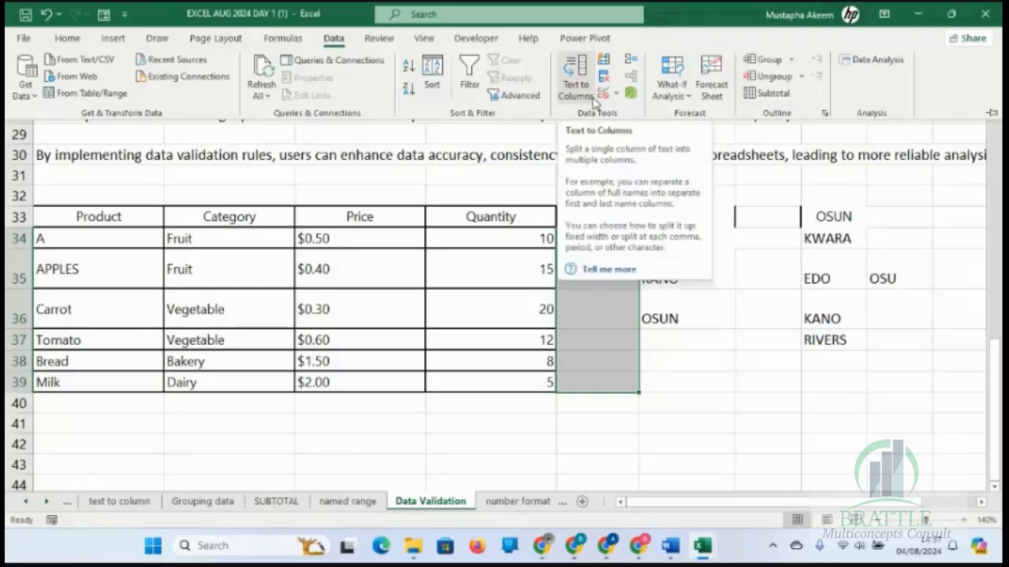
pyautogui.click(603, 94)
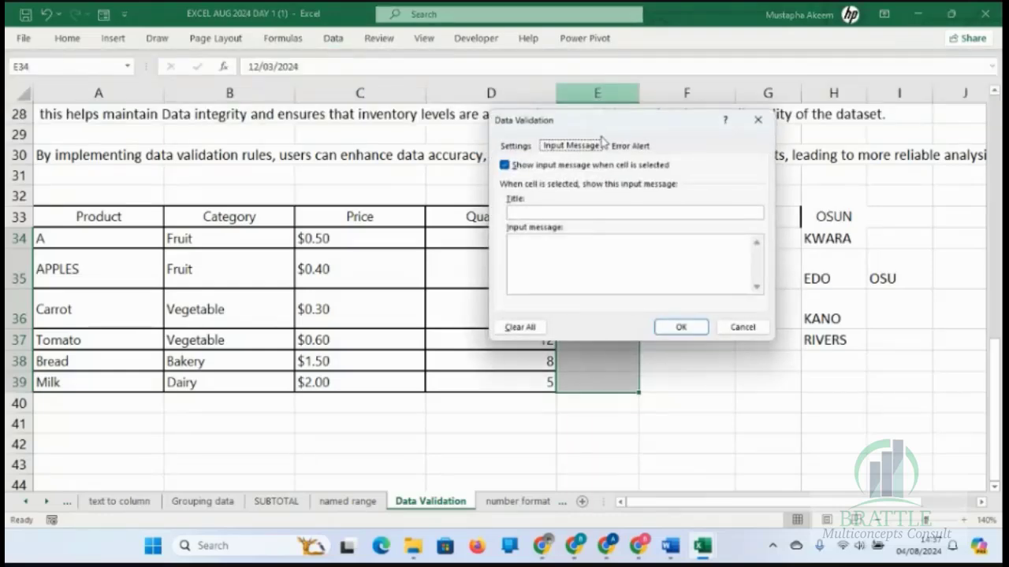
pyautogui.click(627, 146)
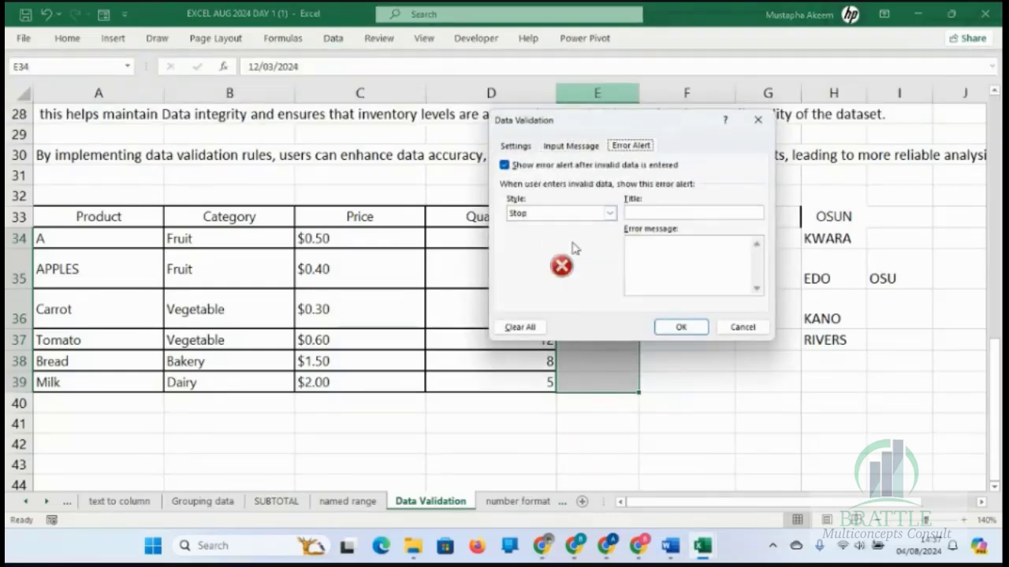
pyautogui.click(610, 216)
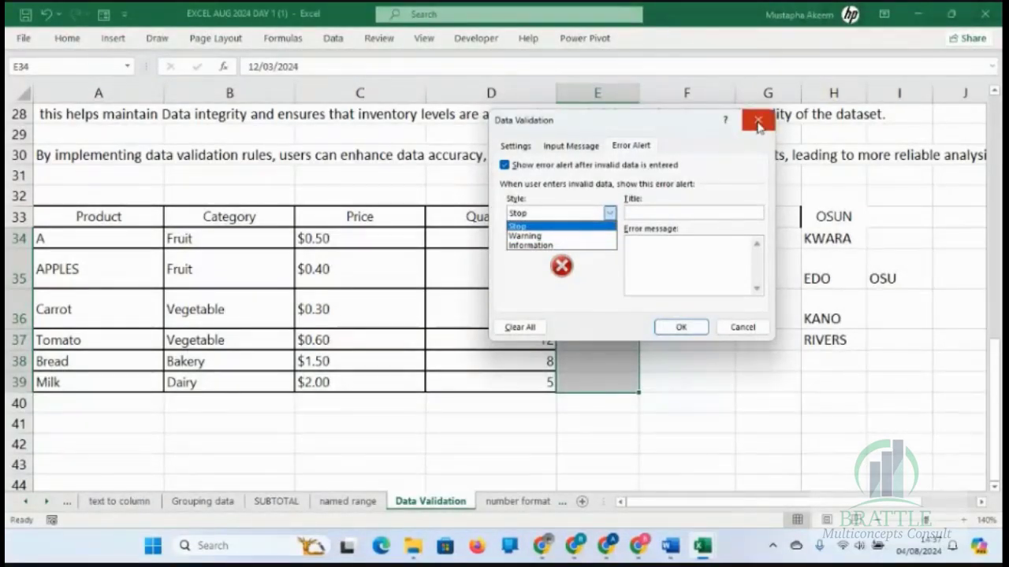
pyautogui.click(739, 329)
pyautogui.click(740, 327)
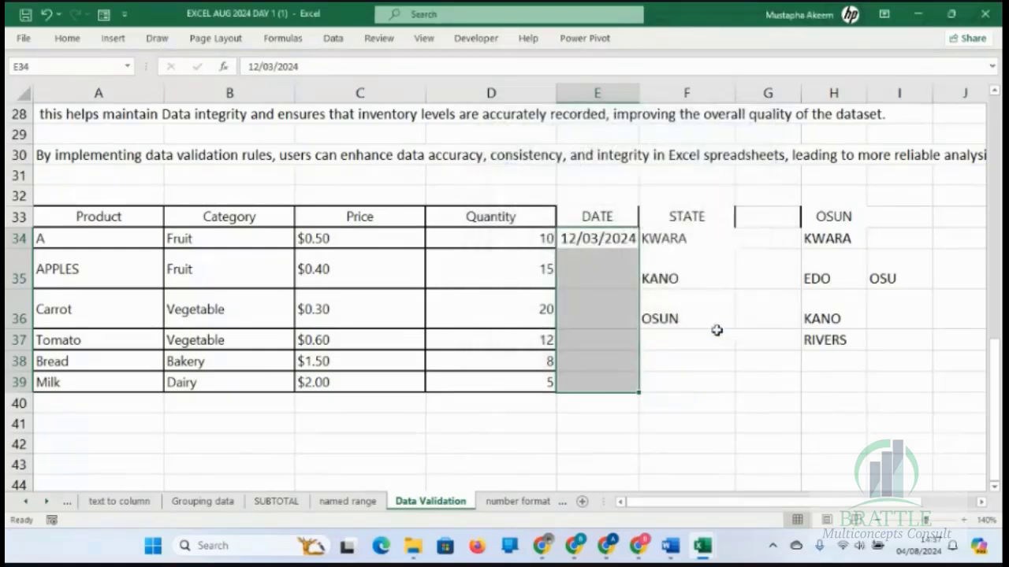
# Try to enter 12/3/23 in E35 to test the date rule's default error alert, and dismiss the alert
pyautogui.click(595, 261)
pyautogui.write('12')
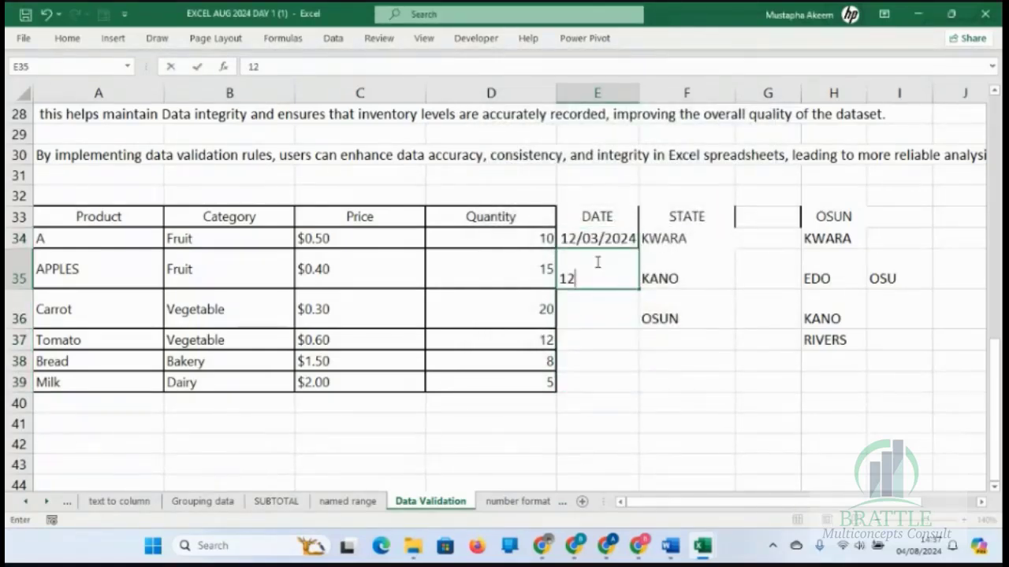
pyautogui.write('/3/23')
pyautogui.press('Return')
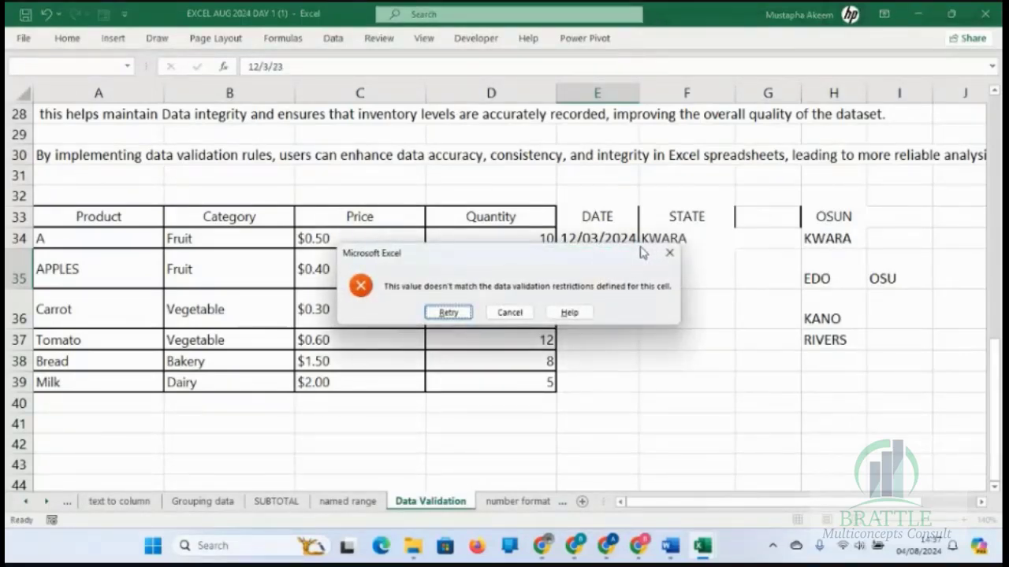
pyautogui.click(669, 252)
# Title the Stop-style error alert for the DATE cells E34:E39 PLEASE STOP
pyautogui.moveTo(612, 234); pyautogui.dragTo(612, 371)
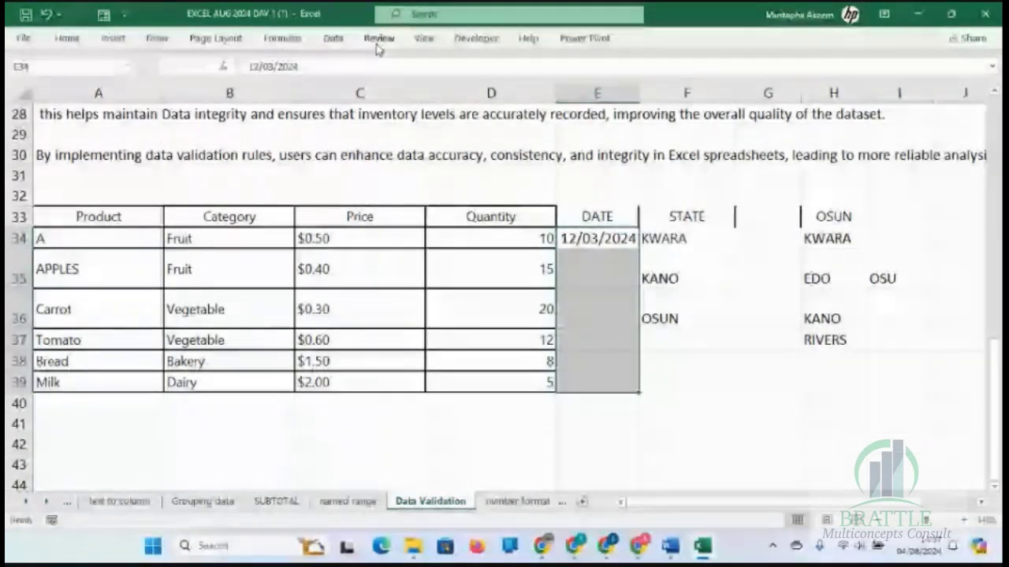
pyautogui.click(332, 37)
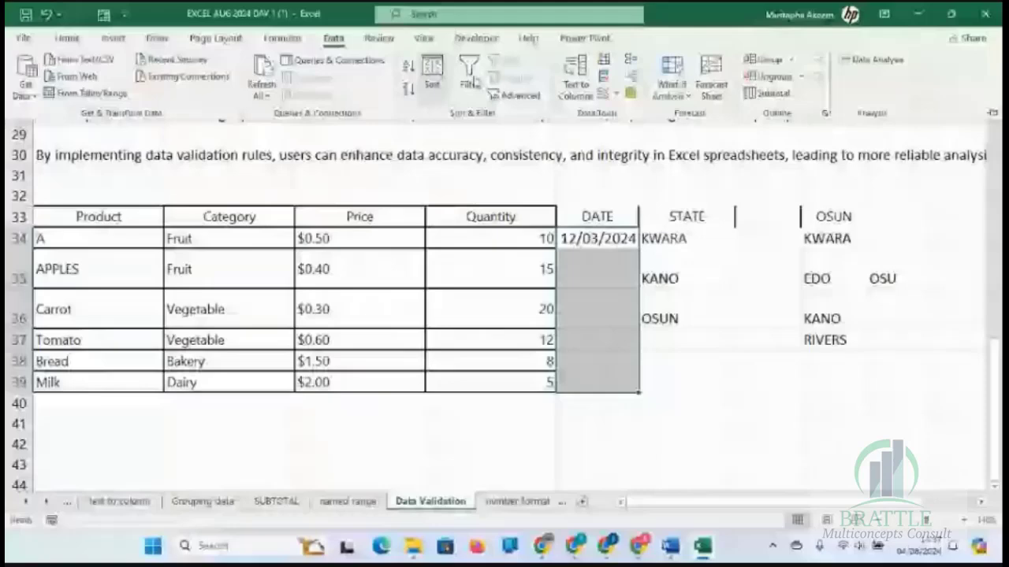
pyautogui.click(605, 93)
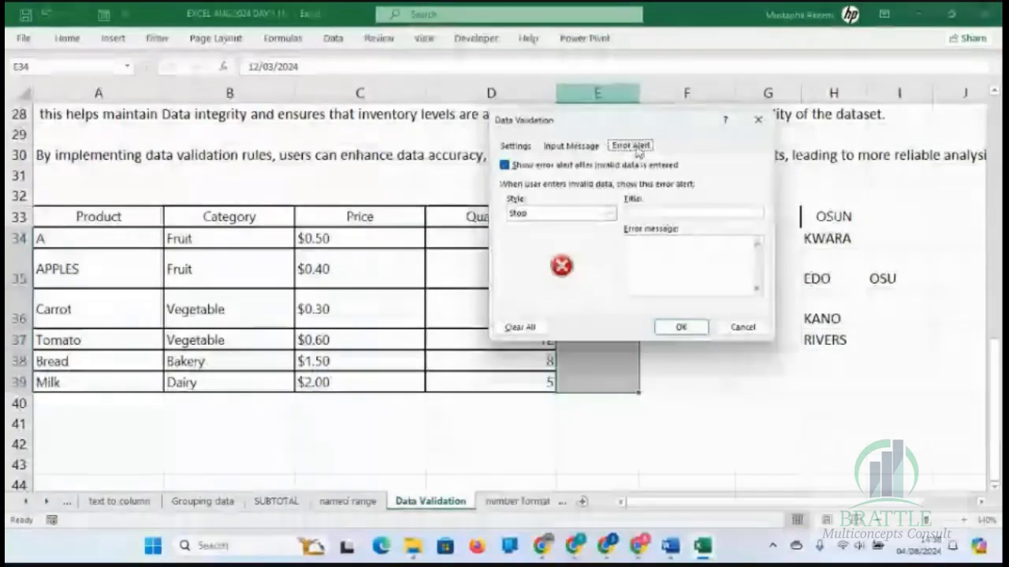
pyautogui.click(611, 215)
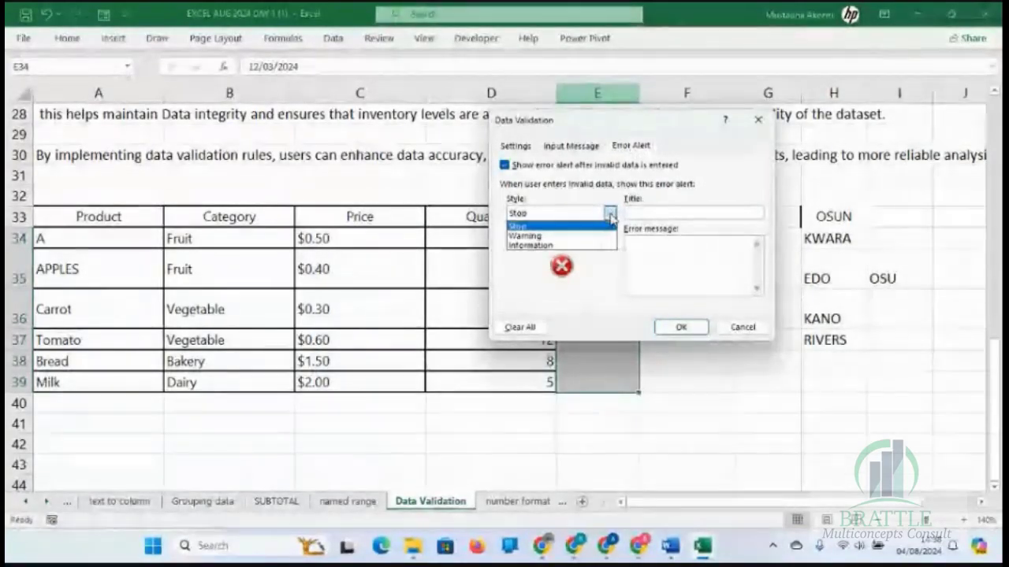
pyautogui.click(657, 212)
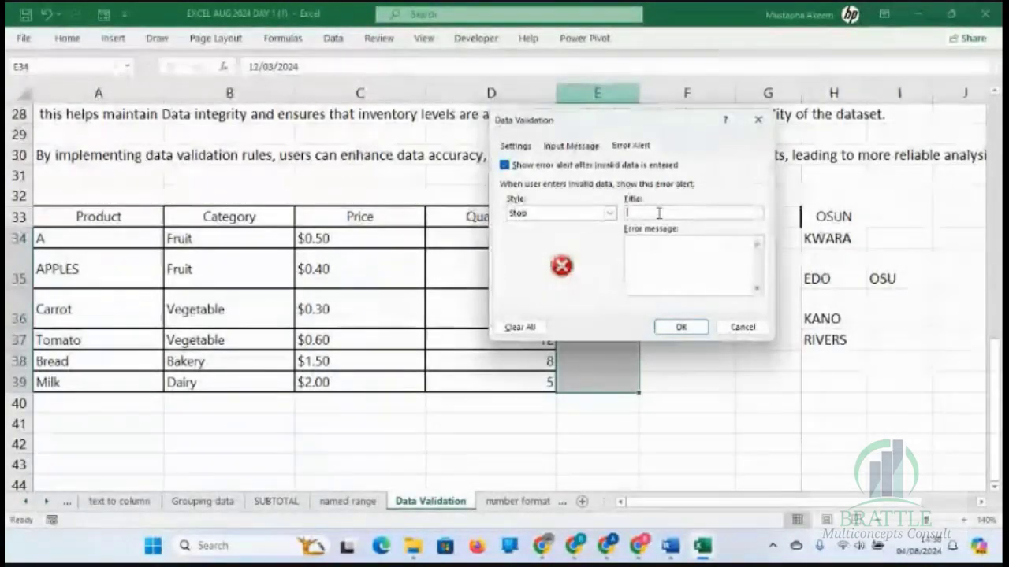
pyautogui.write('PLEAS')
pyautogui.write('E S')
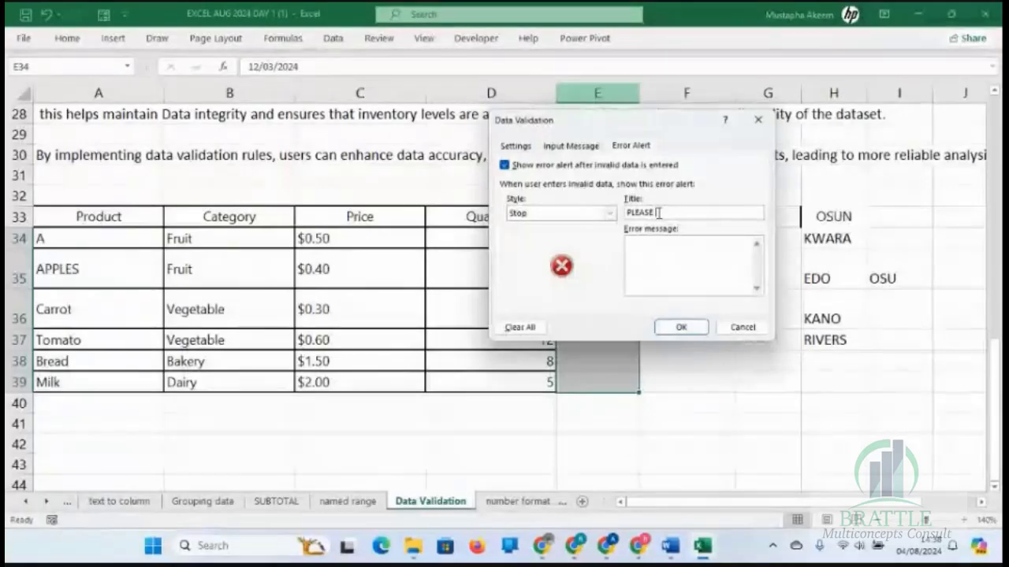
pyautogui.write('TOP')
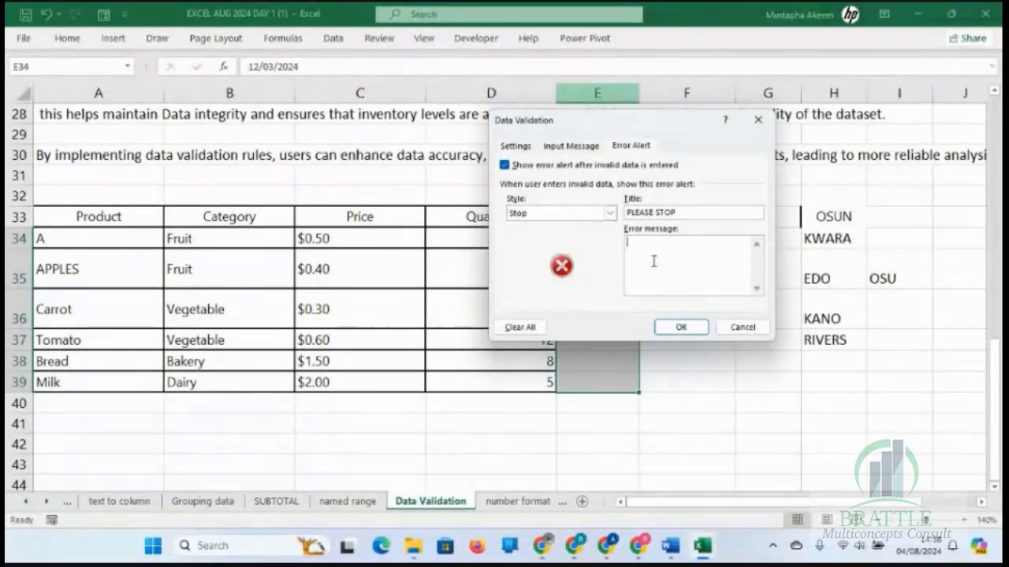
# Set the alert's error message to THE DATE IS OUTSIDE THE CURRENT YEAR 2024 and apply the validation
pyautogui.write('HE STAT')
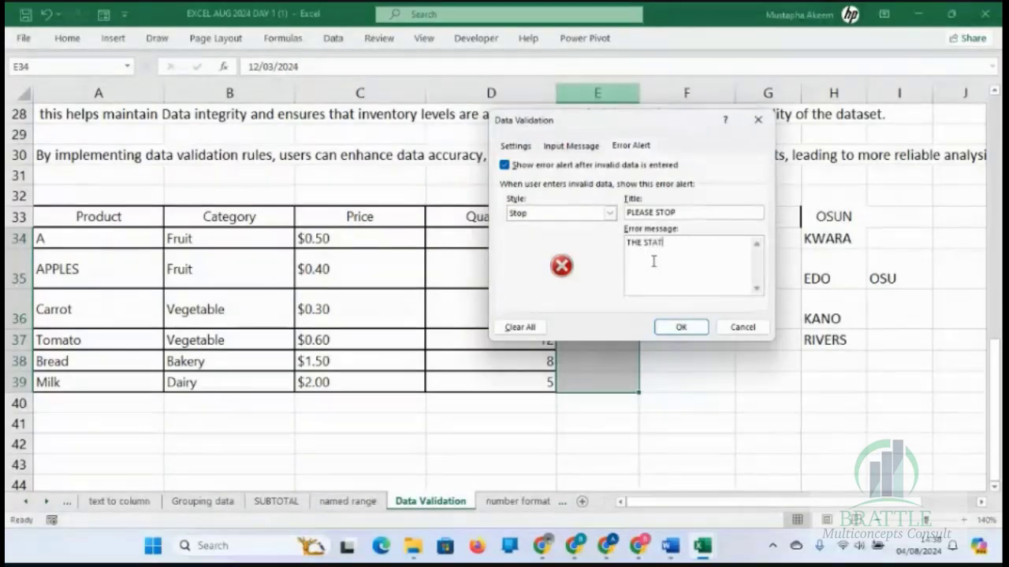
pyautogui.press('BackSpace')
pyautogui.press('BackSpace')
pyautogui.press('BackSpace')
pyautogui.press('BackSpace')
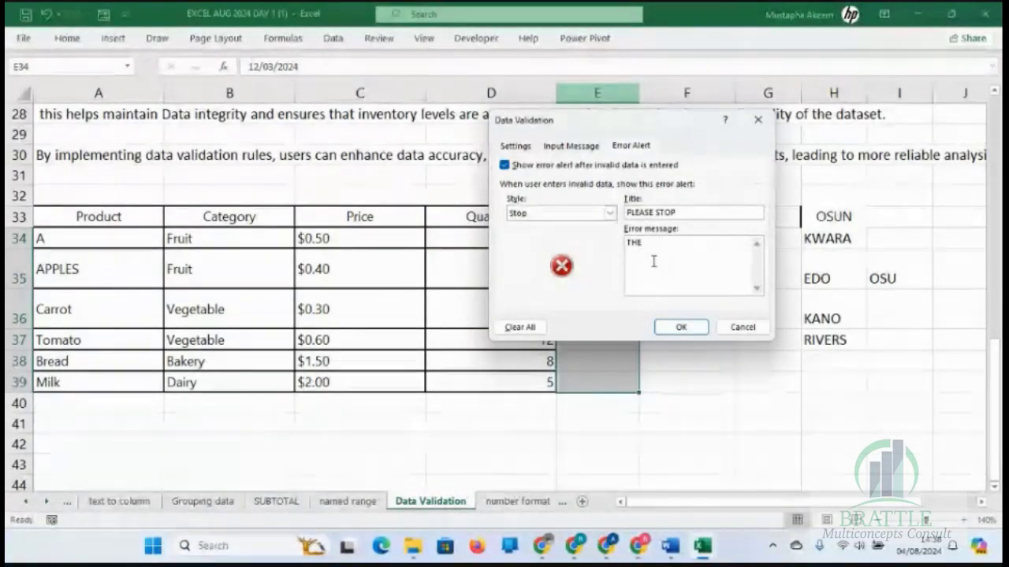
pyautogui.write('DATE IS OUTSIDE THE CU')
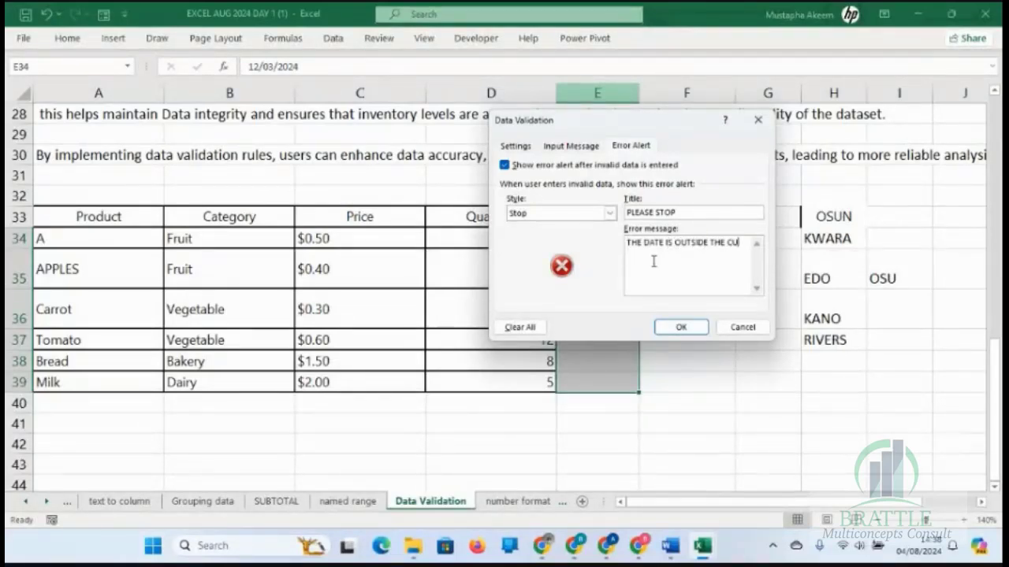
pyautogui.write('RRENT YEAR 2024')
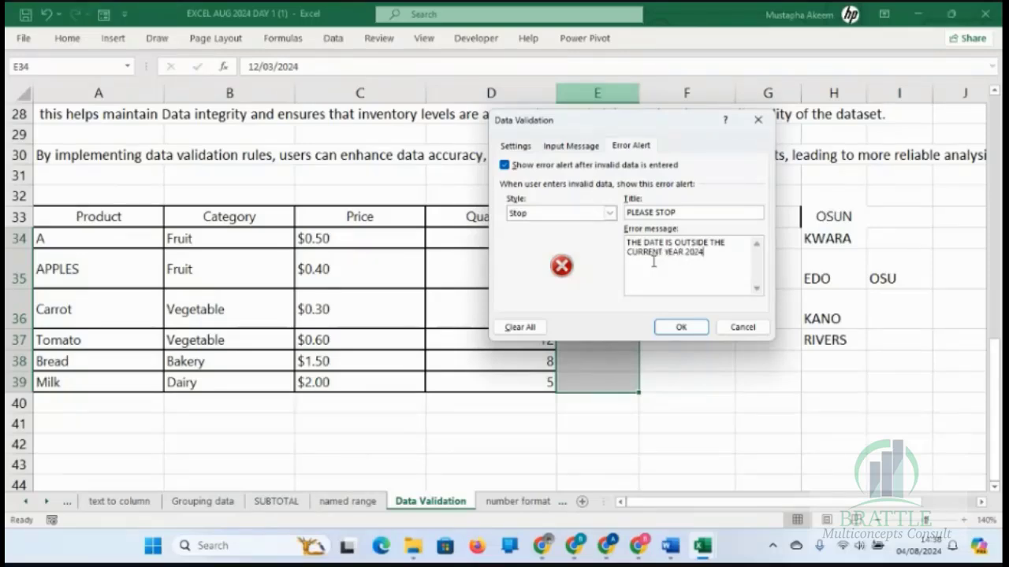
pyautogui.click(680, 328)
# Try to enter 12/2/25 in E35 to test the custom Stop alert, and dismiss the alert
pyautogui.click(595, 260)
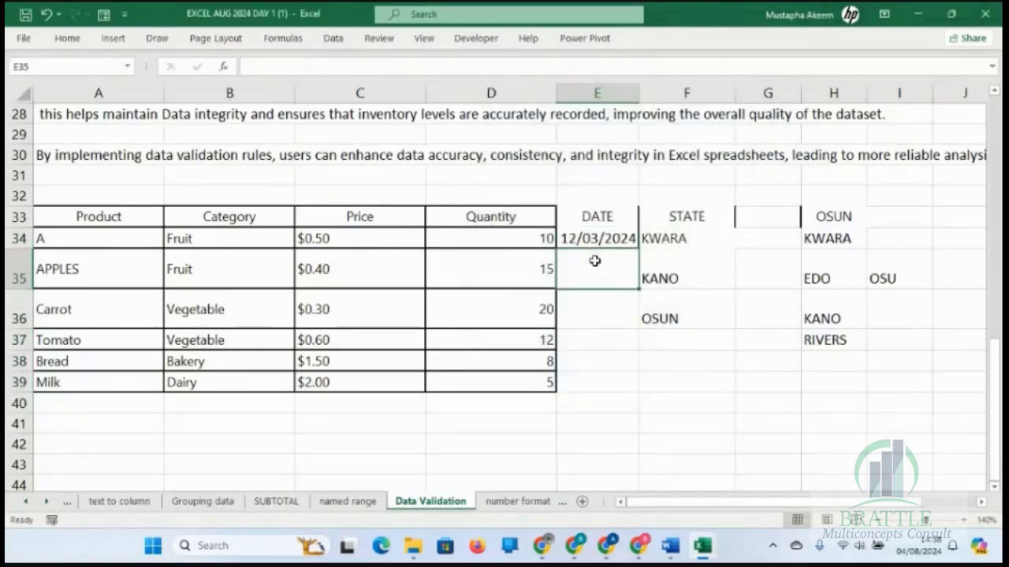
pyautogui.write('12/2')
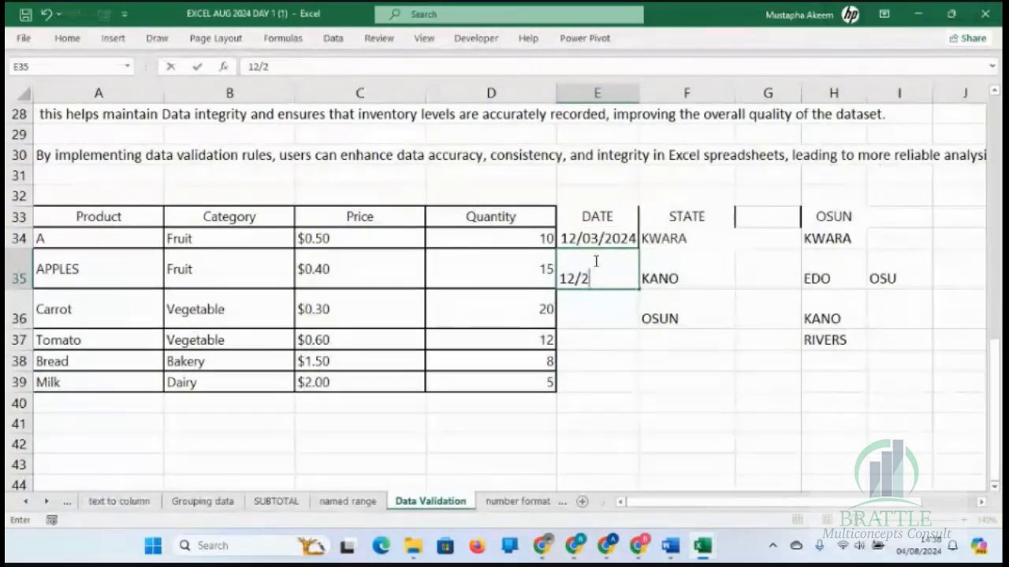
pyautogui.write('/25')
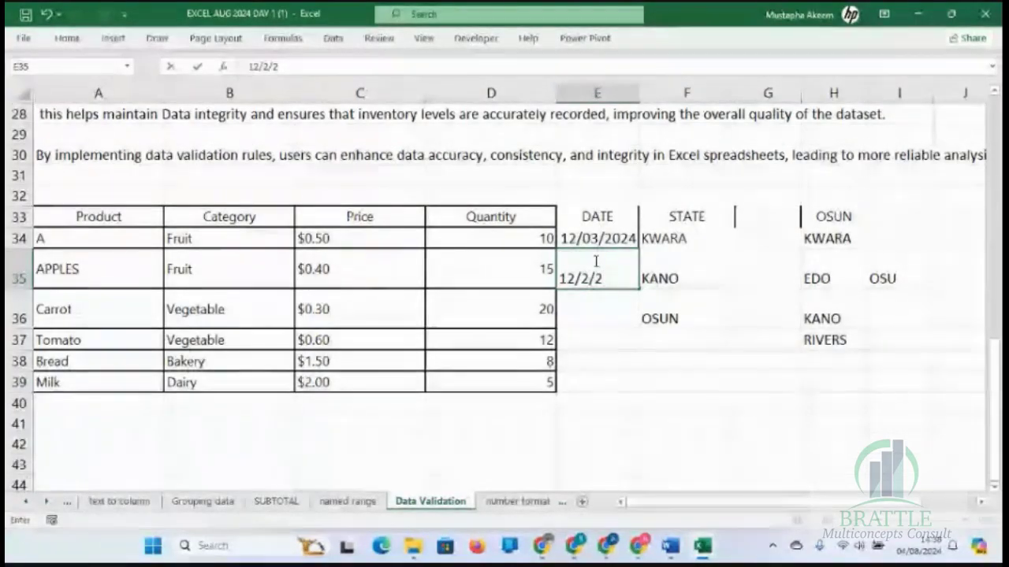
pyautogui.press('Return')
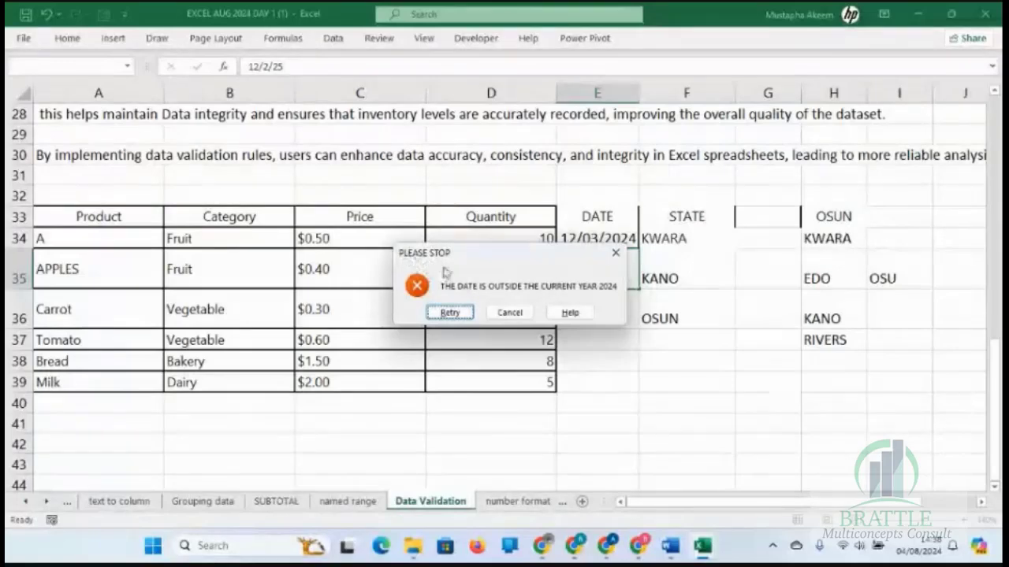
pyautogui.click(615, 254)
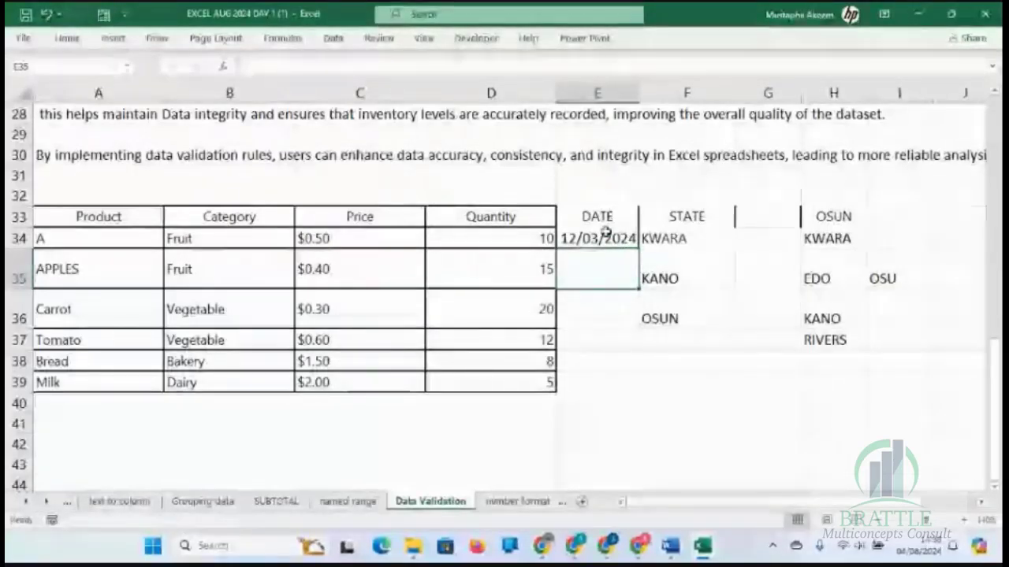
# Change the error alert of the DATE cells E34:E39 to the Warning style with the title PLEASE CHECK
pyautogui.moveTo(603, 236); pyautogui.dragTo(599, 392)
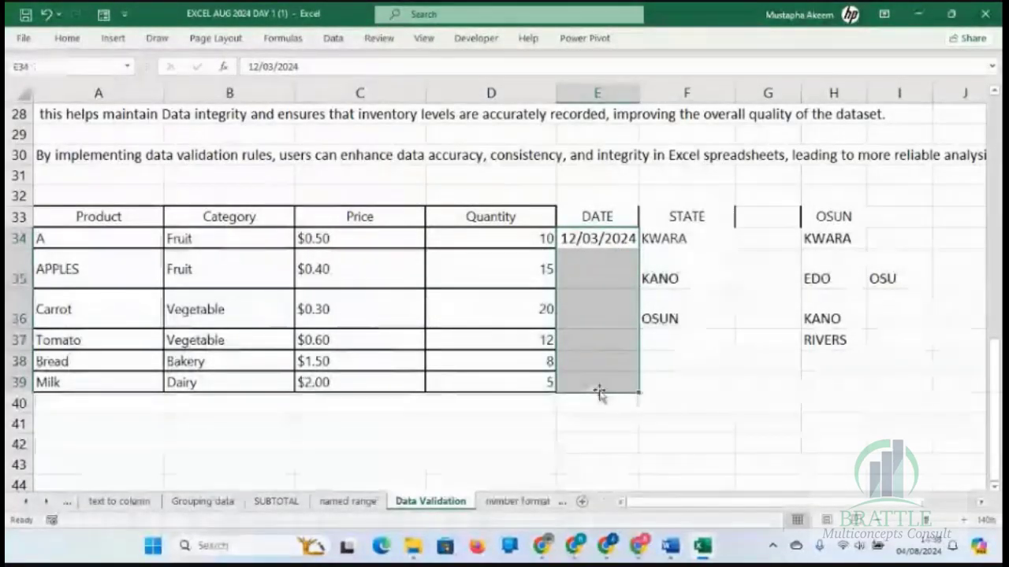
pyautogui.click(334, 38)
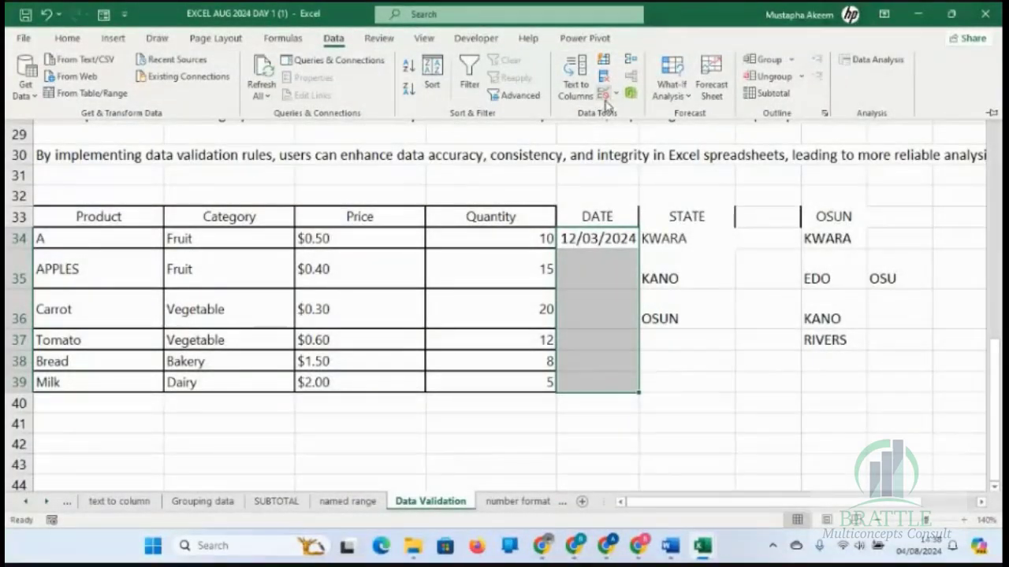
pyautogui.click(602, 93)
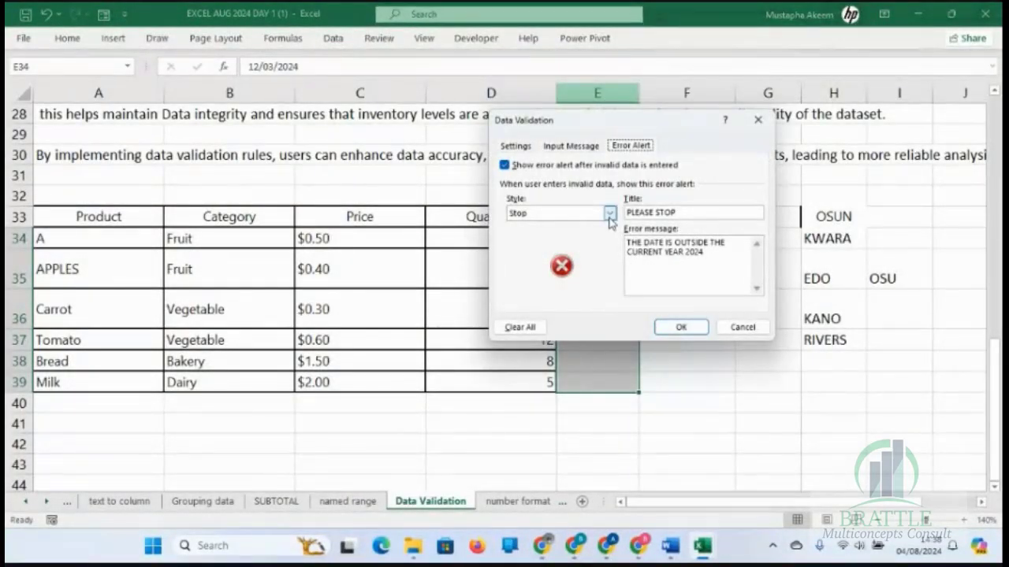
pyautogui.click(610, 214)
pyautogui.click(584, 235)
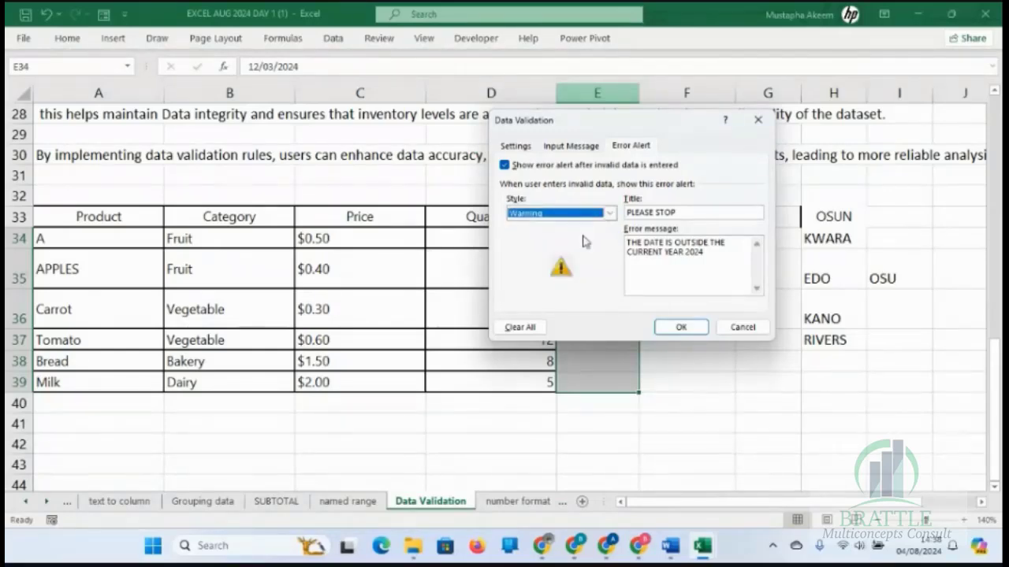
pyautogui.click(683, 216)
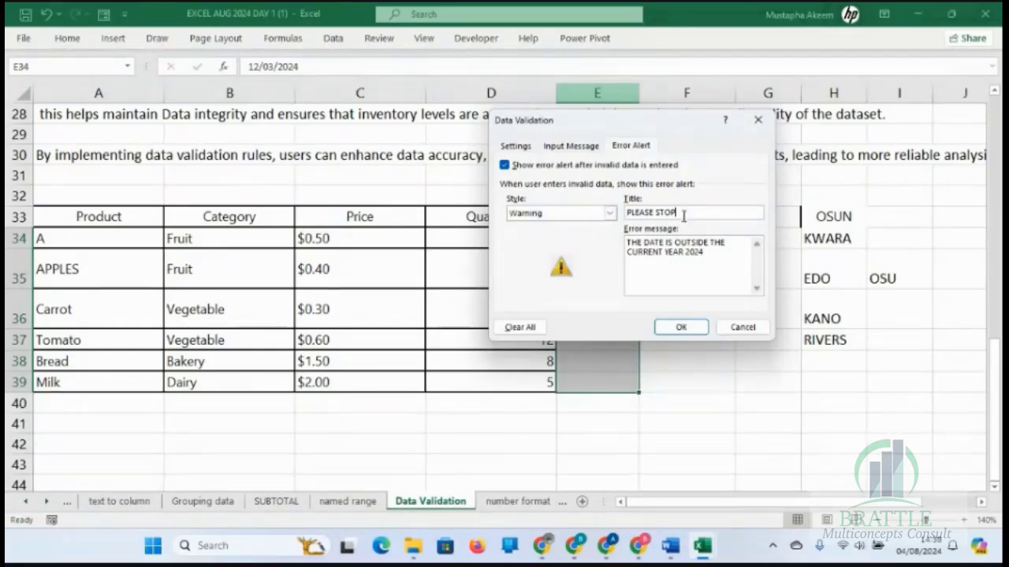
pyautogui.write('PLEASE S')
pyautogui.press('BackSpace')
pyautogui.write('CHECK')
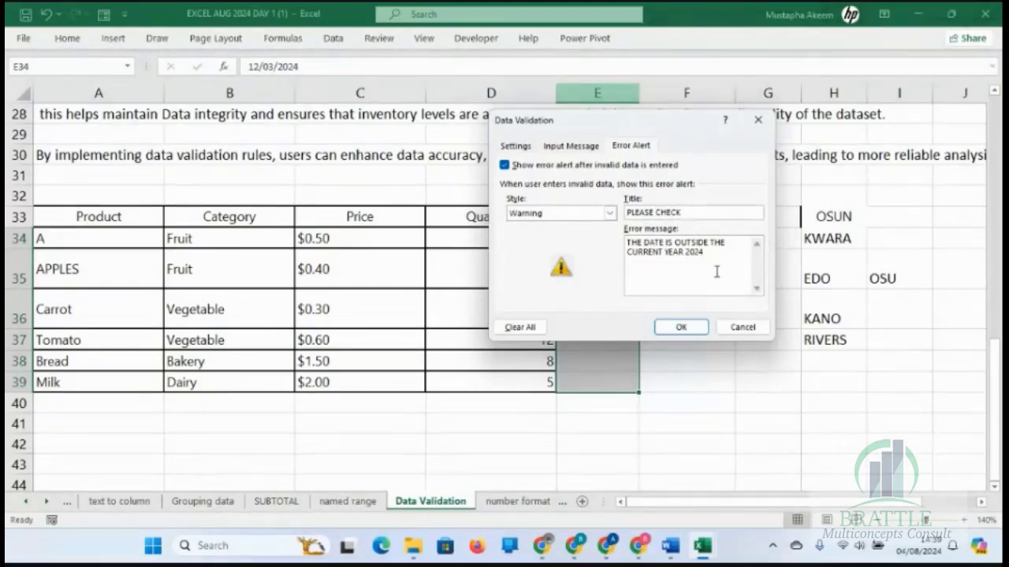
# Reword the warning message to THE DATE SEEMS TO BE OUTSIDE THE CURRENT YEAR 2024 and apply the validation
pyautogui.click(672, 243)
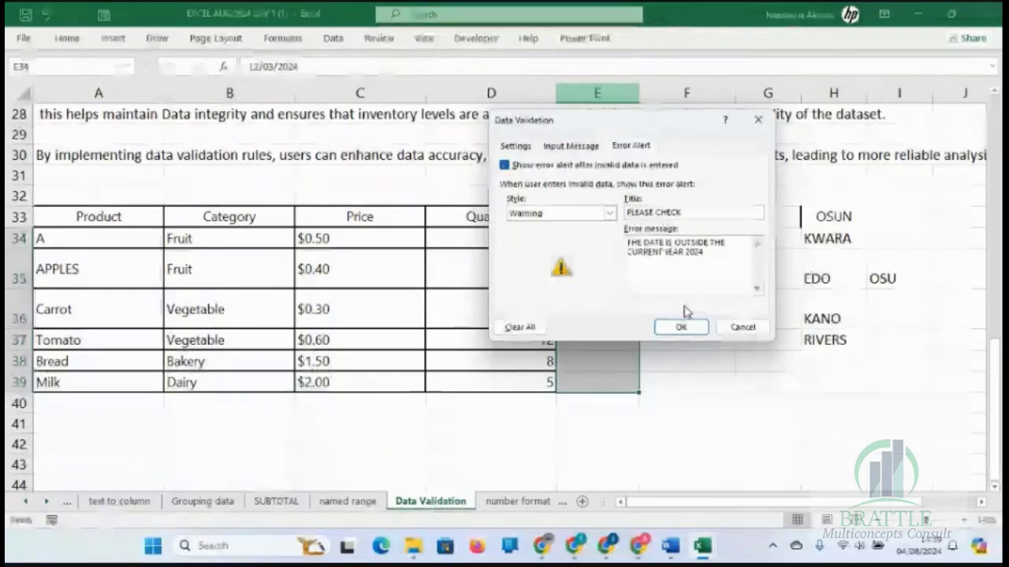
pyautogui.write('SEEMS ')
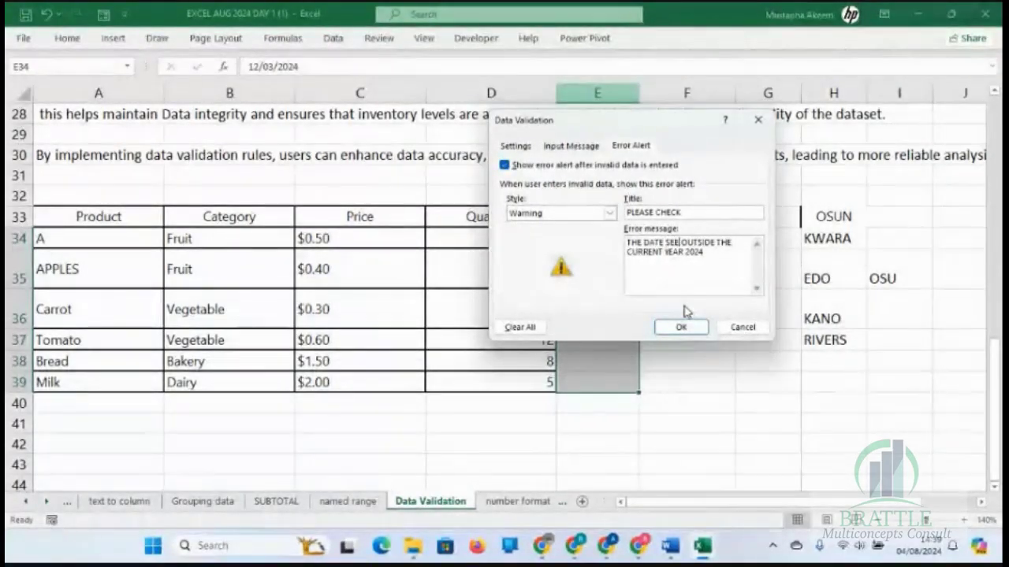
pyautogui.write('TO ')
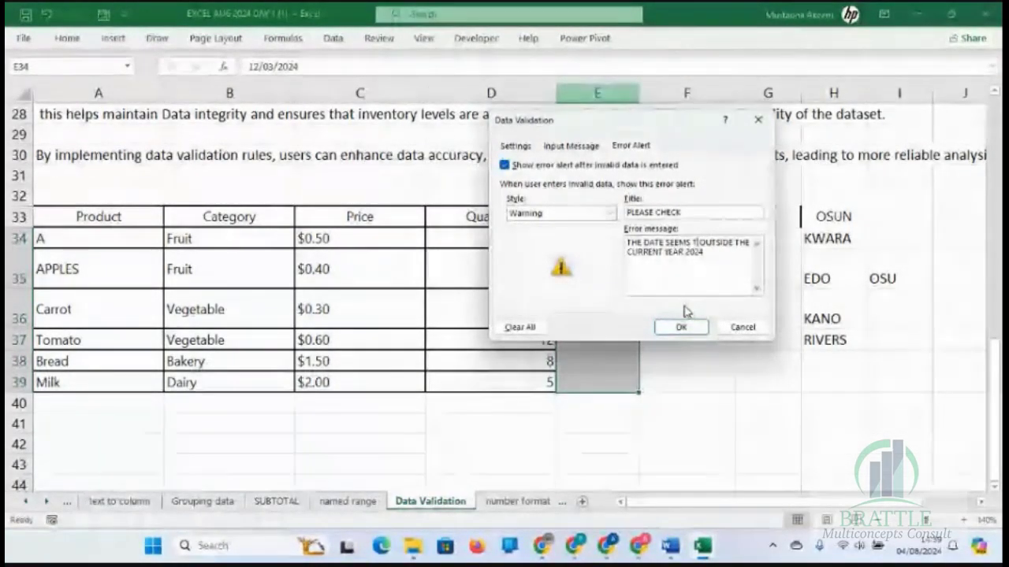
pyautogui.write('BE')
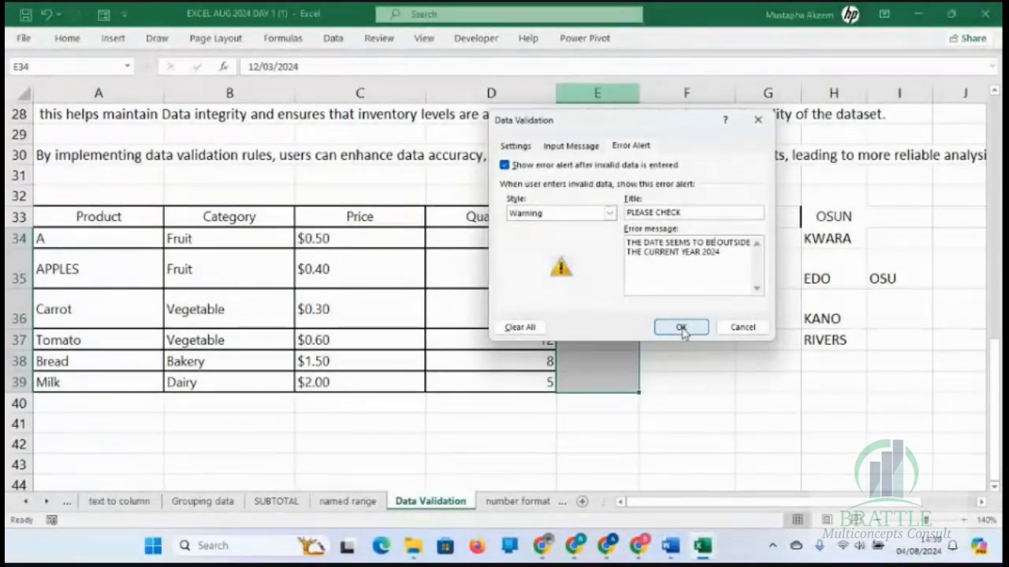
pyautogui.click(682, 329)
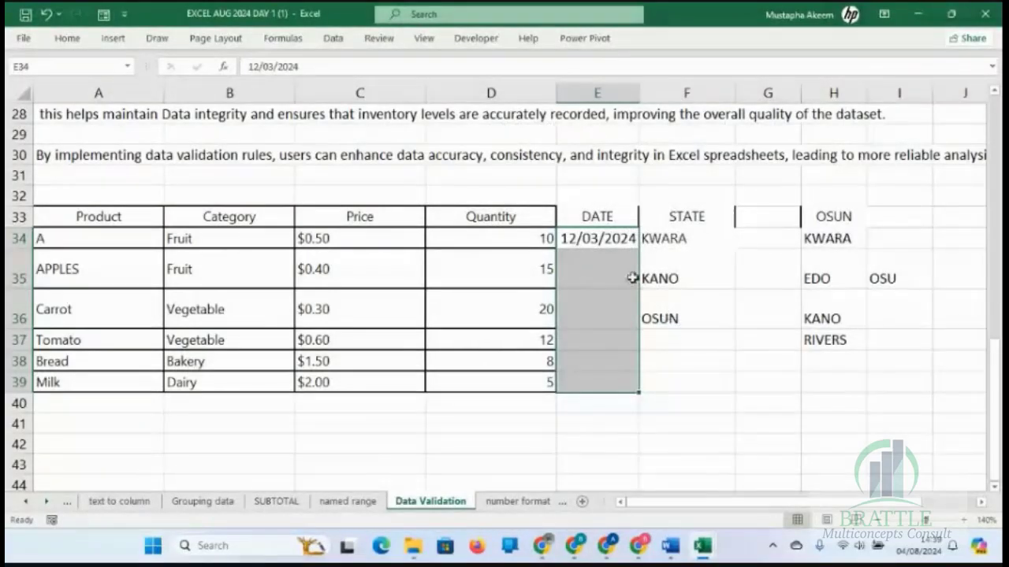
# Enter 12/5/26 in E35 to test the Warning alert
pyautogui.click(601, 264)
pyautogui.write('1')
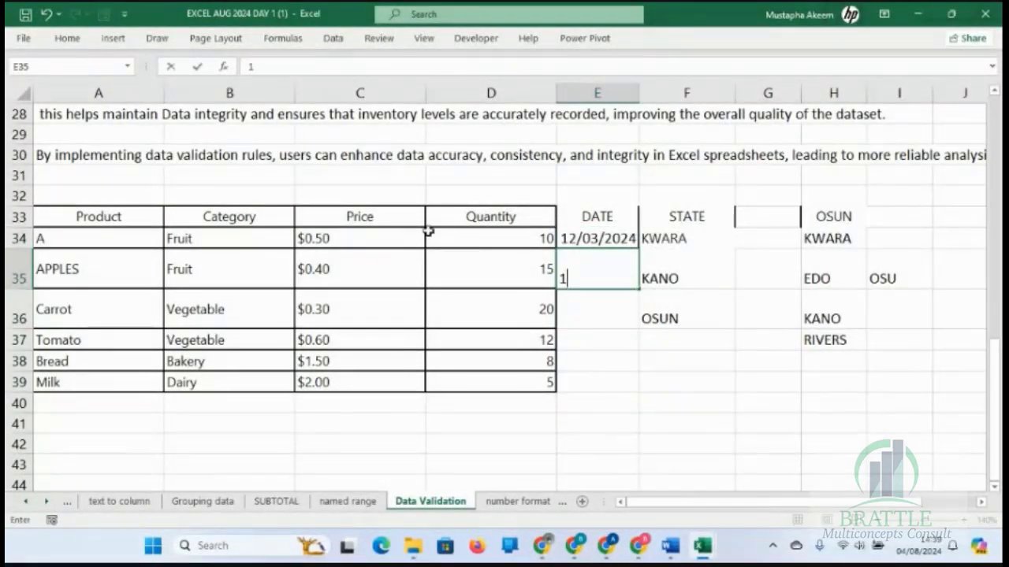
pyautogui.write('2/5/26')
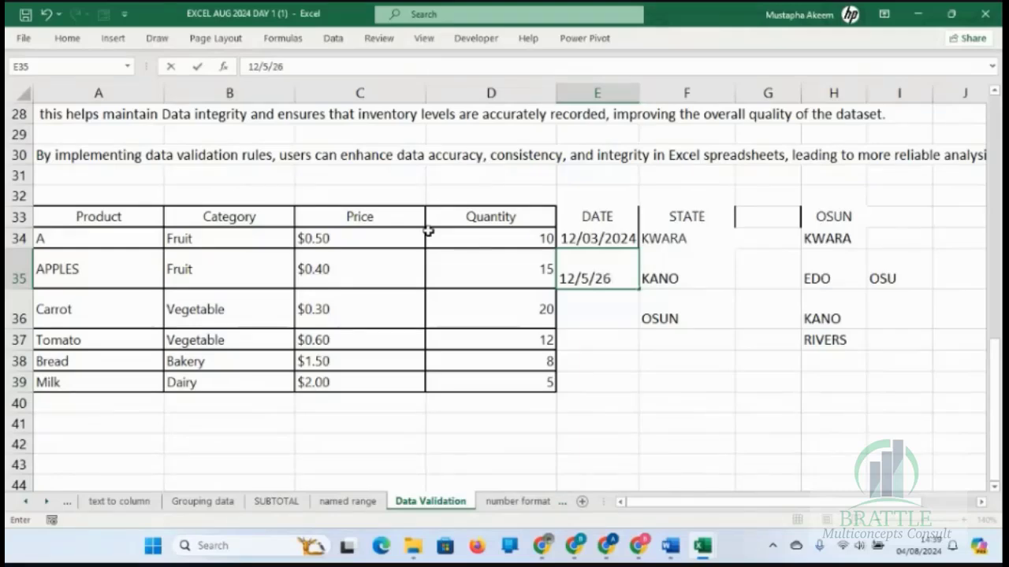
pyautogui.press('Return')
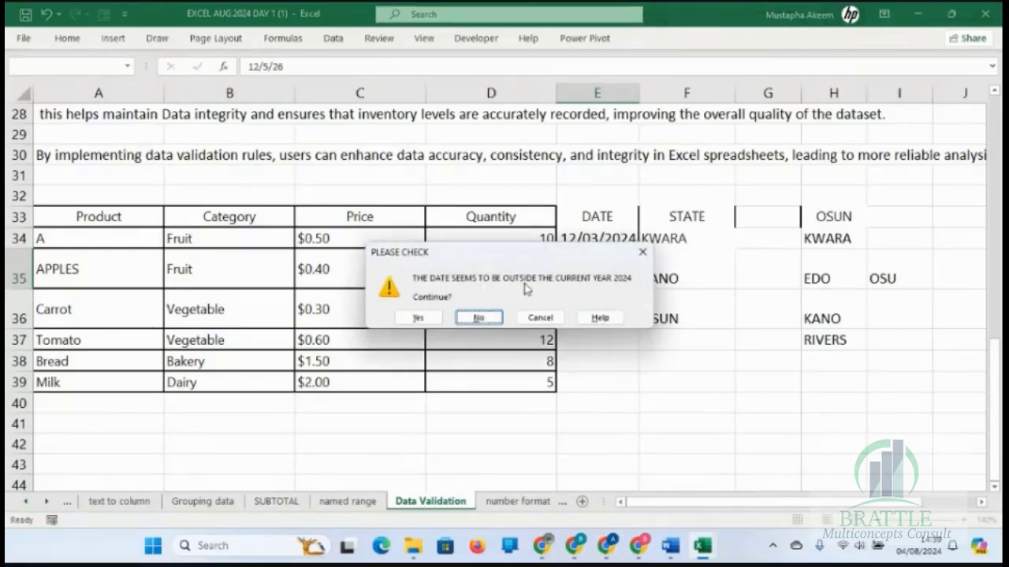